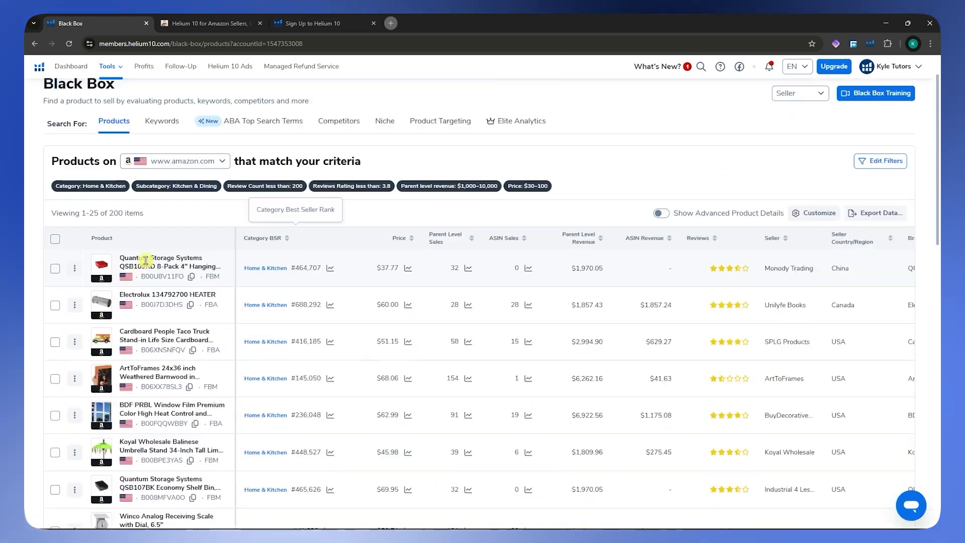
scroll(717, 250, "down", 2)
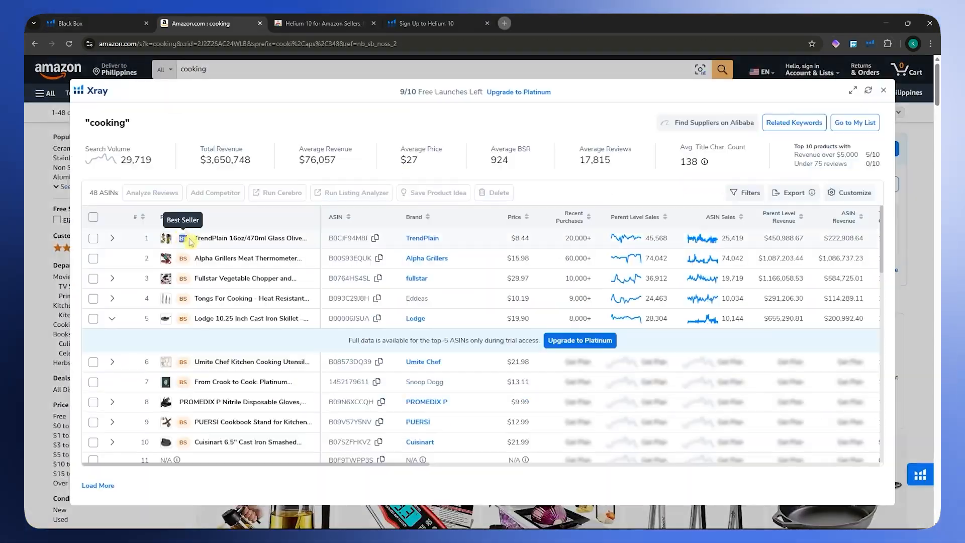
scroll(191, 242, "down", 3)
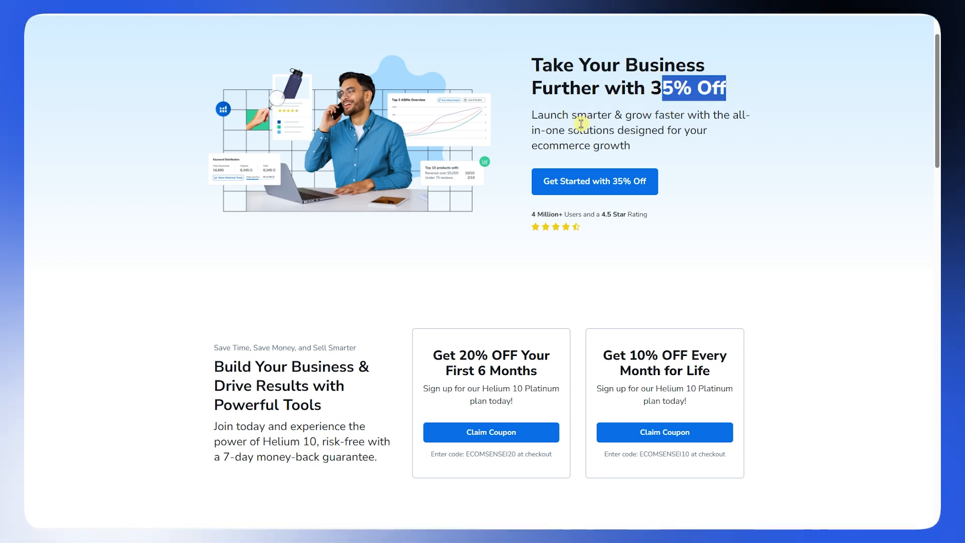
Step: Review the 20% and 10% Platinum coupon offers and claim the one for 10% off every month for life
left_click(758, 286)
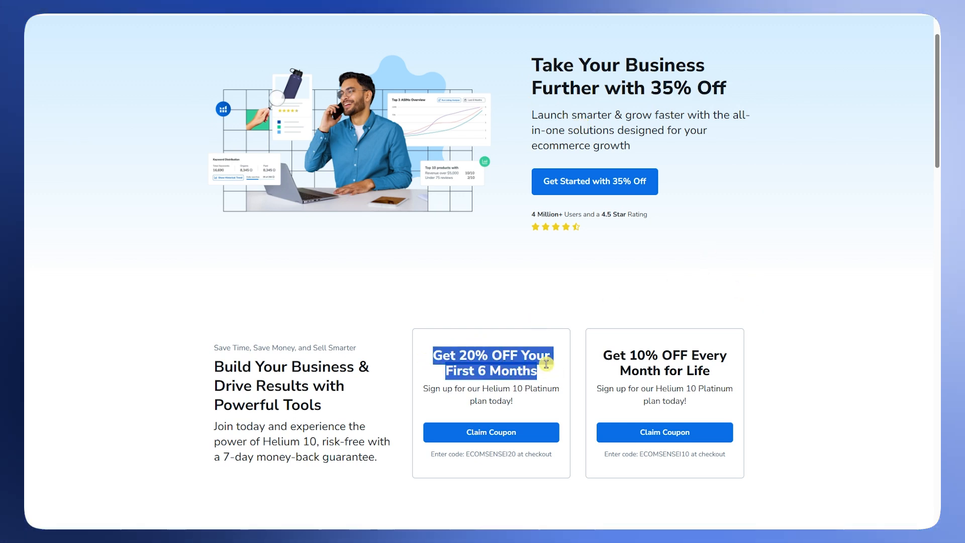
left_click_drag(466, 454, 555, 456)
left_click_drag(638, 356, 730, 372)
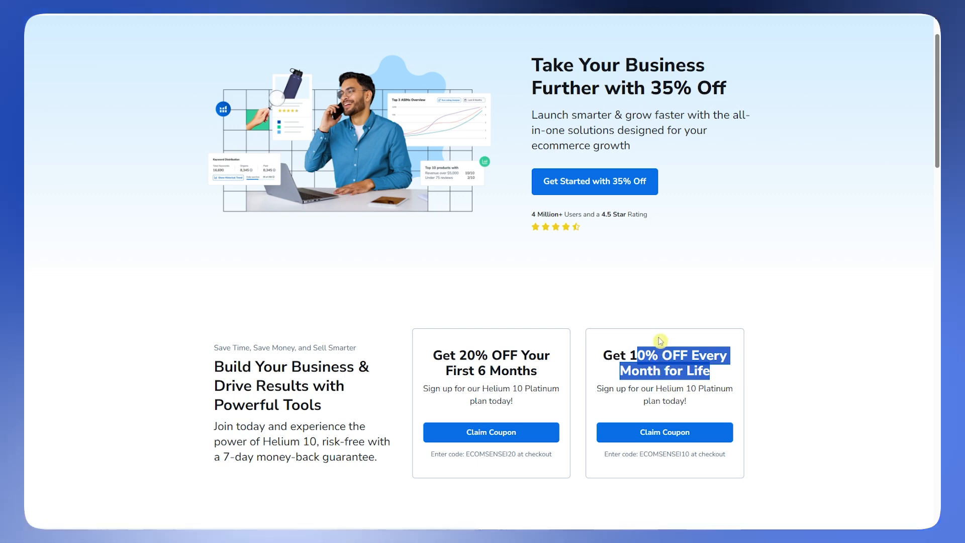
left_click(779, 340)
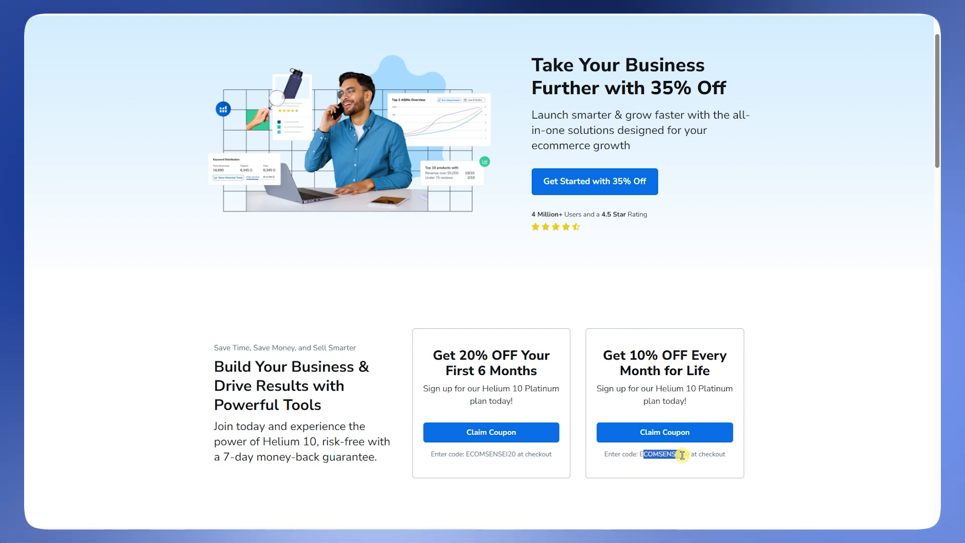
left_click_drag(681, 455, 690, 455)
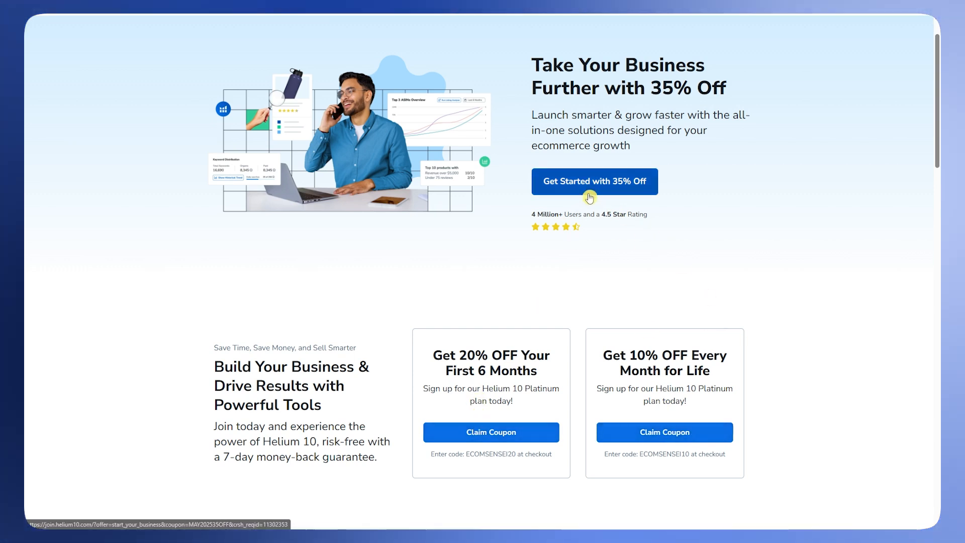
left_click_drag(610, 352, 695, 358)
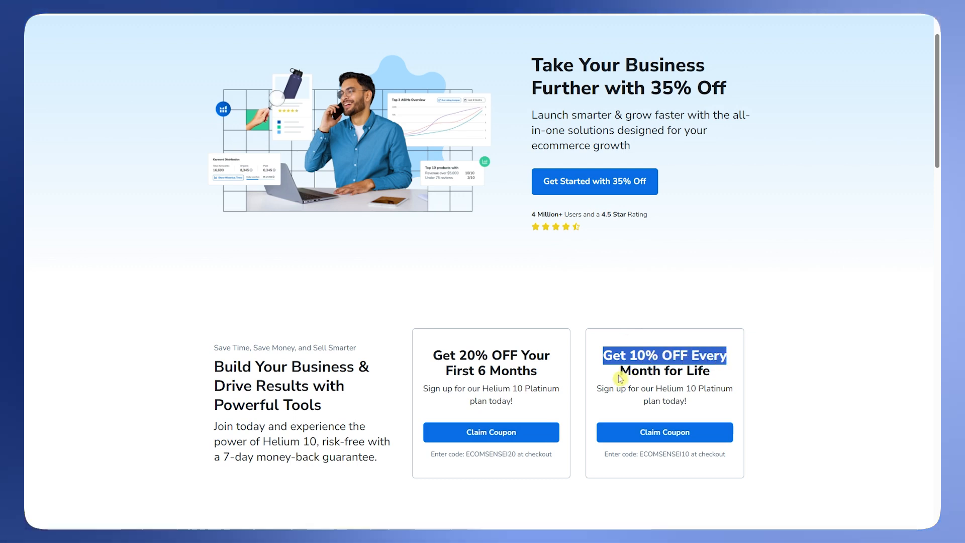
left_click_drag(621, 372, 684, 371)
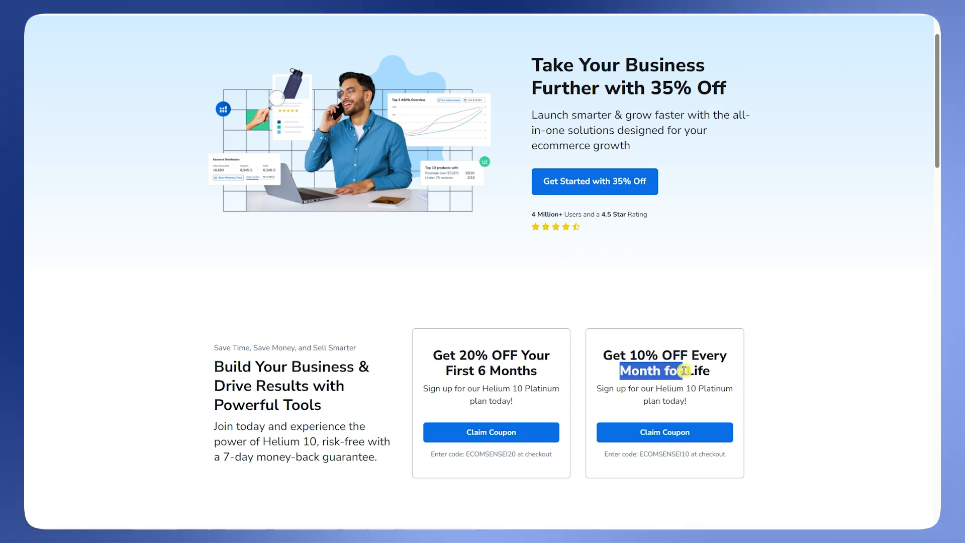
left_click(673, 434)
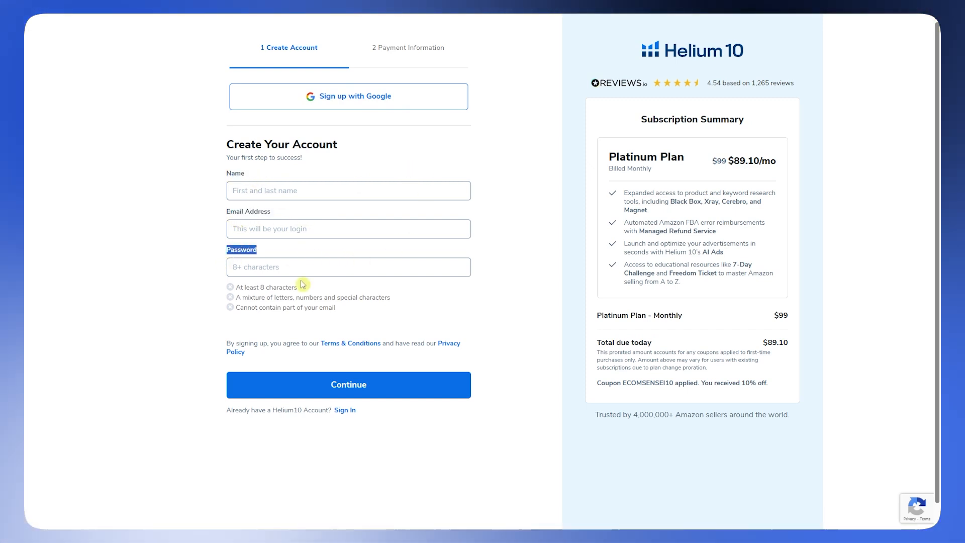
Step: Review the account creation fields and the payment information form with the coupon applied
double_click(502, 166)
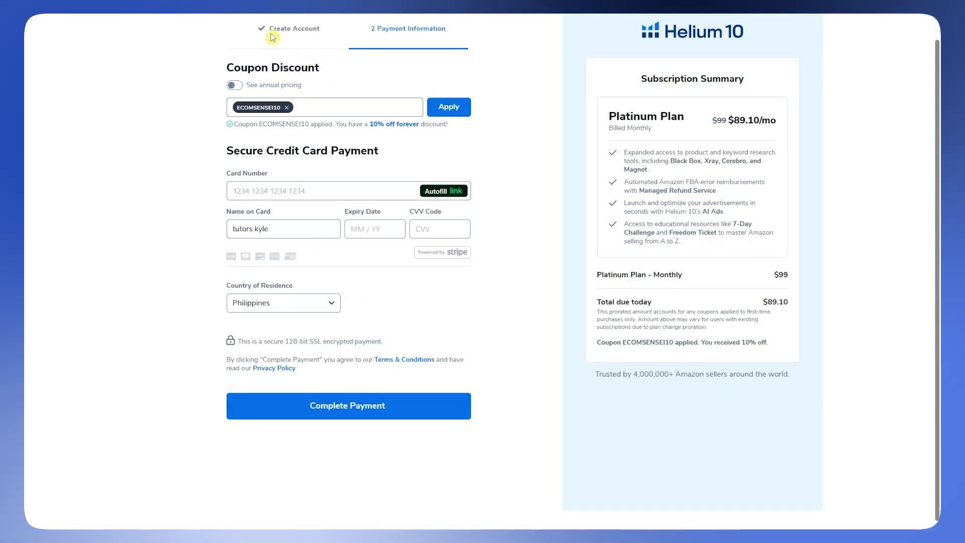
left_click_drag(269, 29, 334, 34)
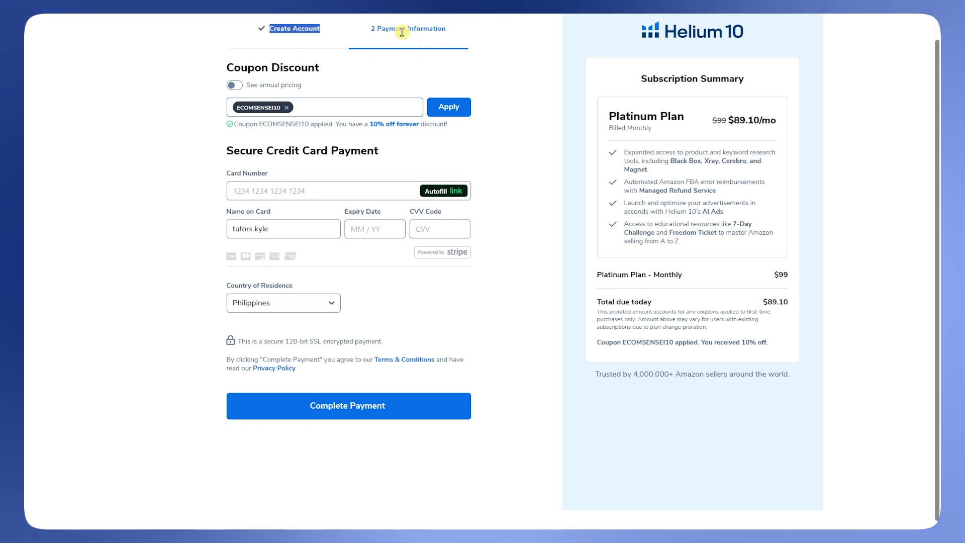
left_click(514, 85)
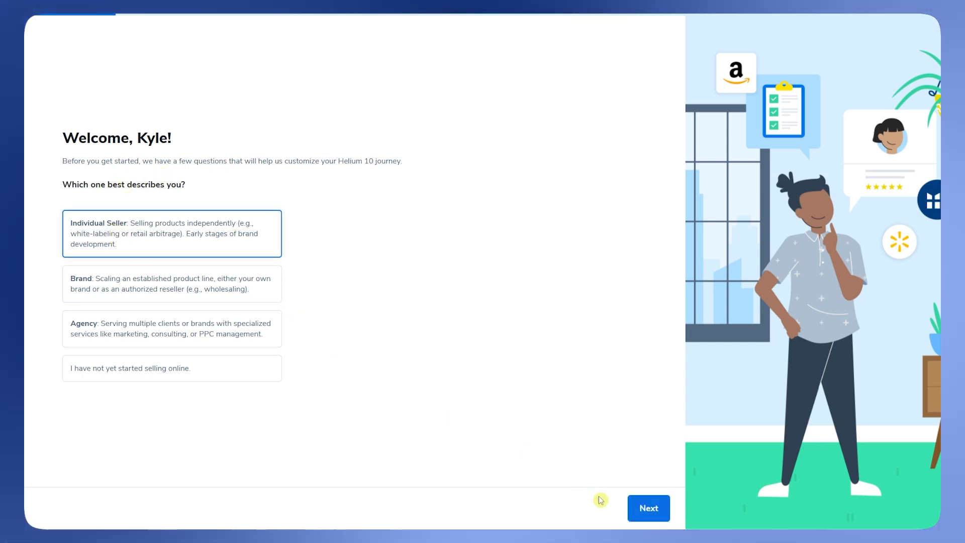
Step: Continue the onboarding as an Individual Seller and decline the upgrade to Platinum
left_click(641, 497)
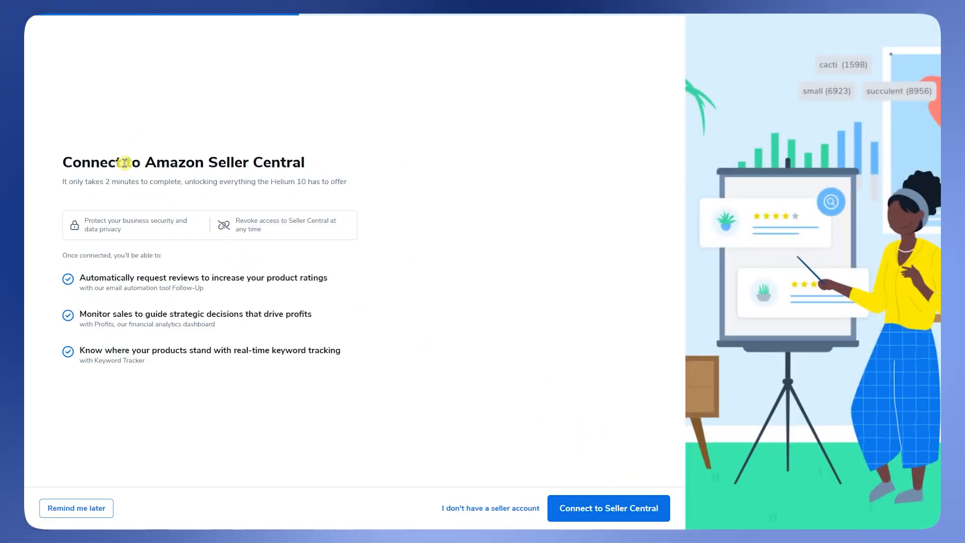
left_click_drag(60, 163, 315, 157)
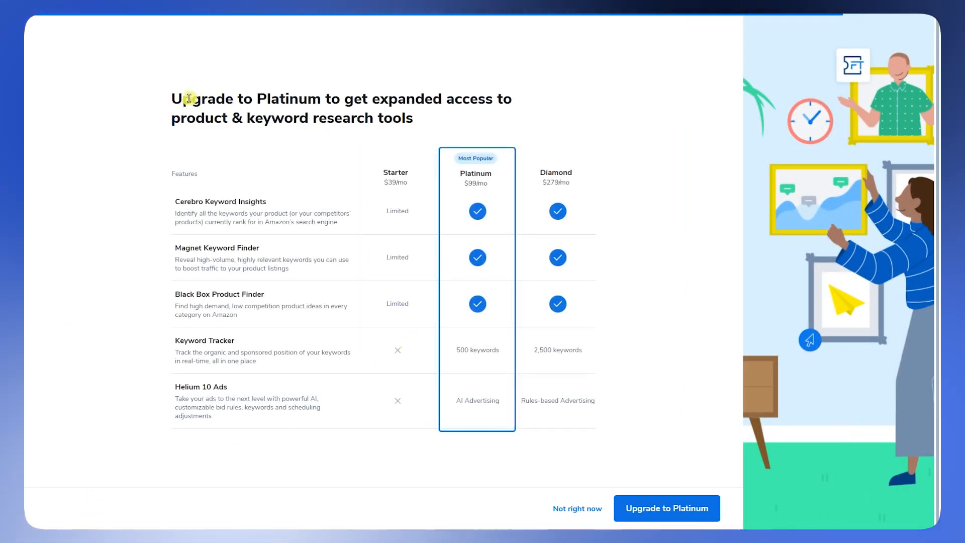
left_click_drag(191, 96, 517, 121)
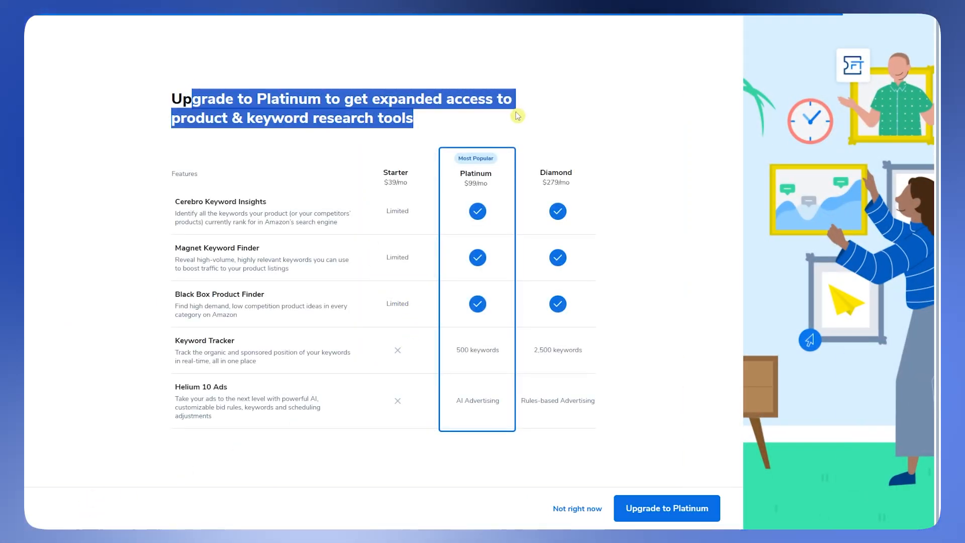
left_click(572, 511)
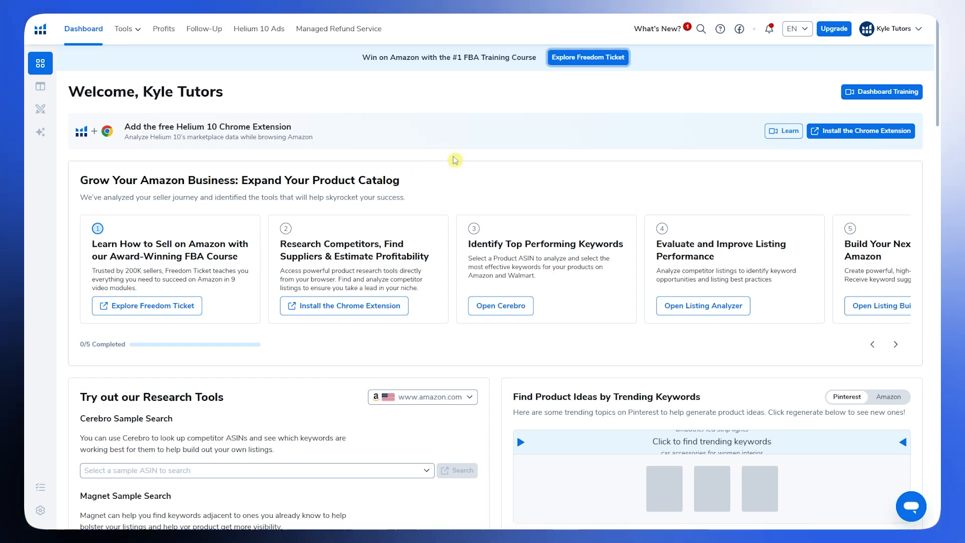
Step: Look through the whole dashboard, from the Insights Dashboard introduction to the sample product and keyword data
scroll(453, 157, "down", 5)
scroll(470, 138, "down", 15)
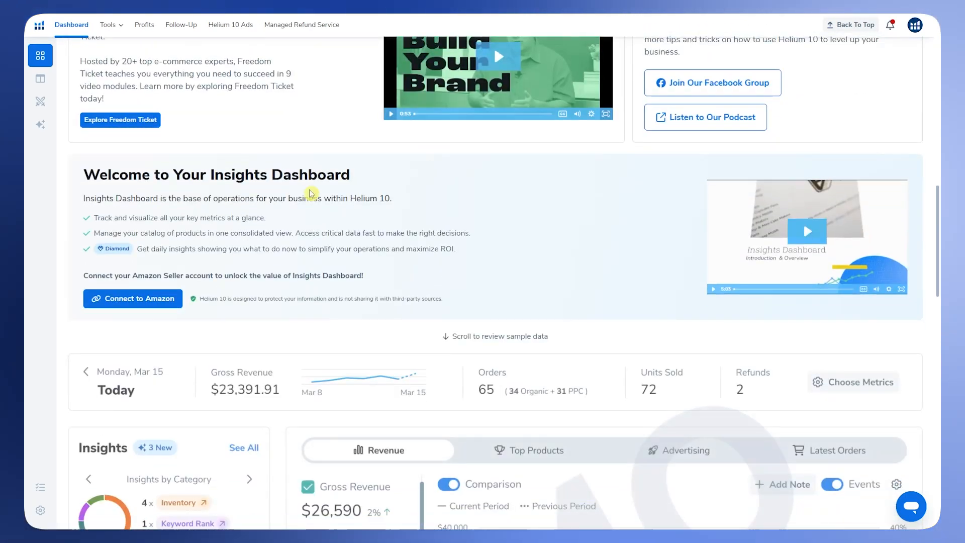
scroll(320, 186, "down", 10)
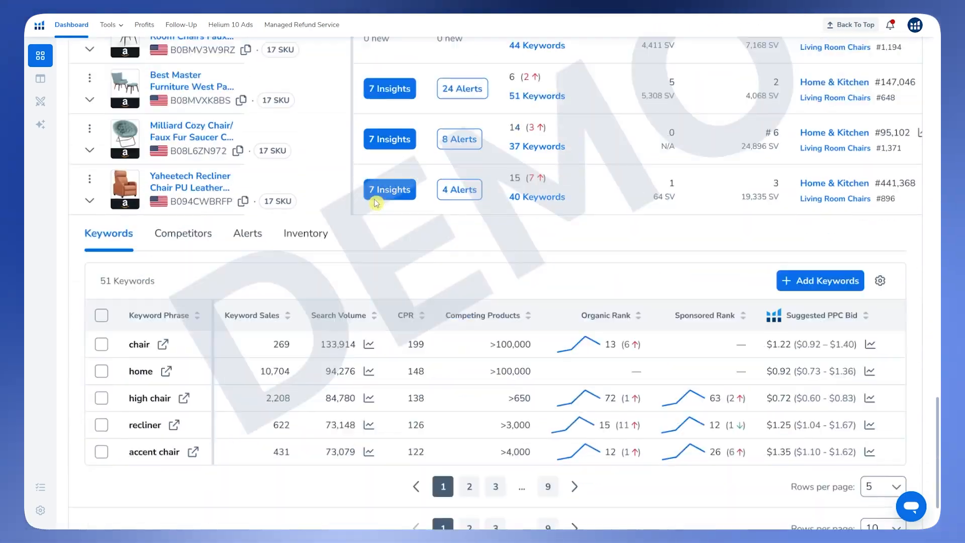
scroll(376, 203, "up", 20)
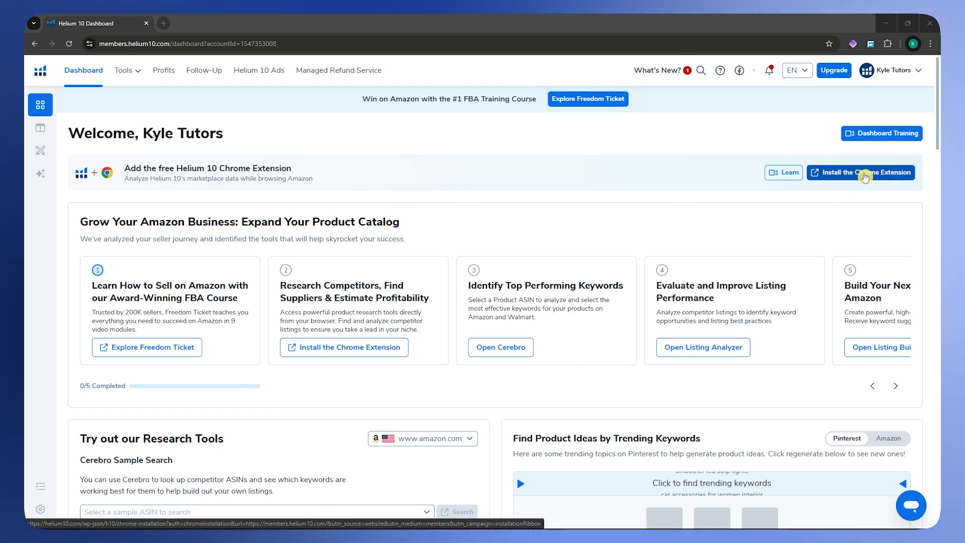
Step: Install the Helium 10 Chrome extension from the Chrome Web Store and dismiss the installation notice
left_click(866, 176)
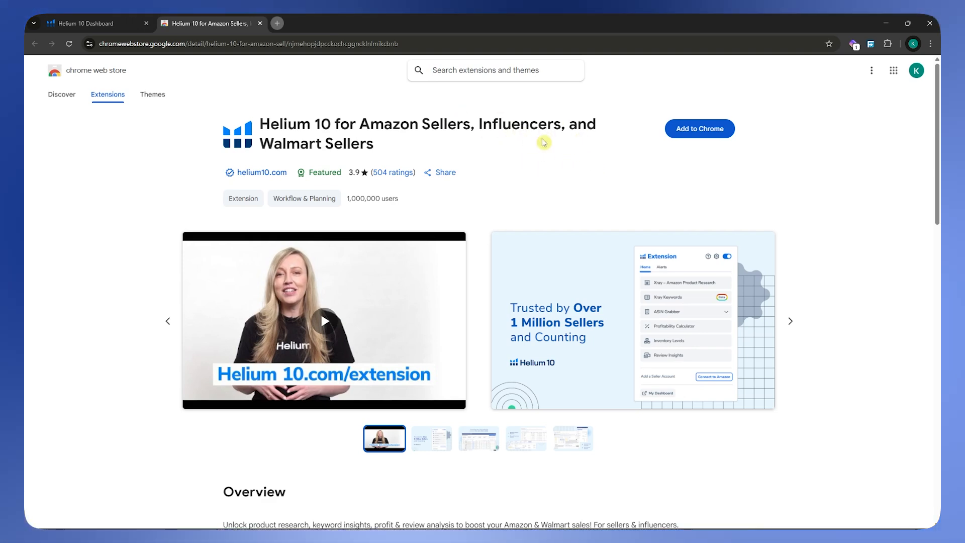
left_click(689, 133)
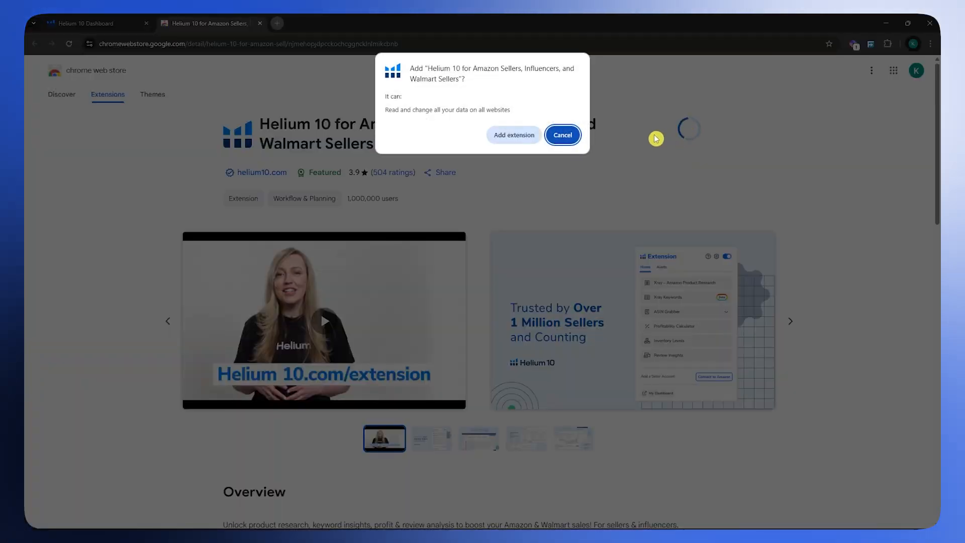
left_click(520, 136)
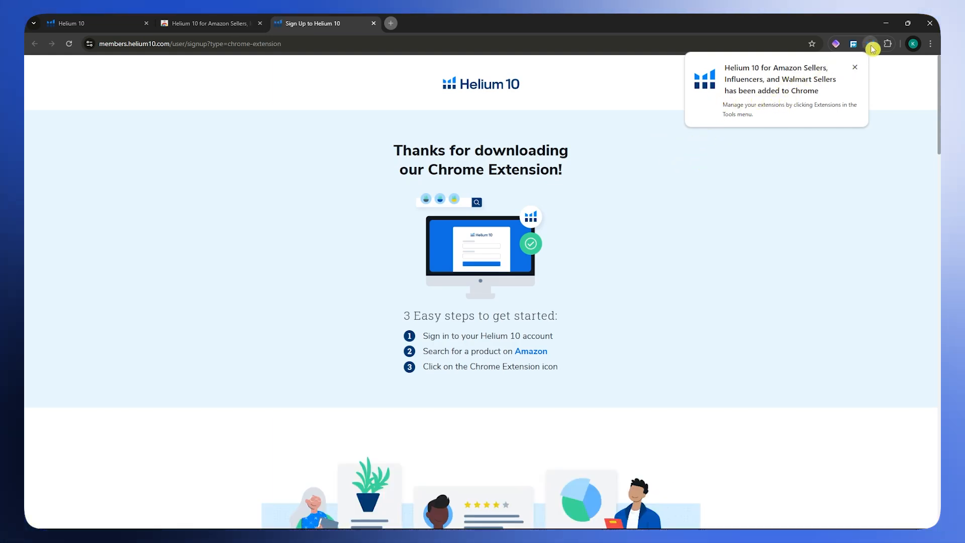
left_click(855, 67)
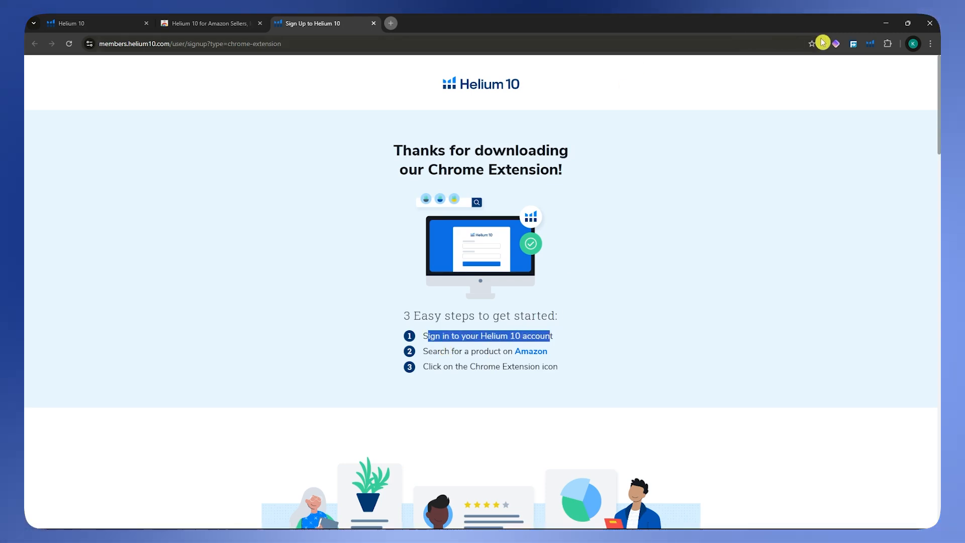
Step: Review the extension's getting-started instructions and examine the options in its popup
left_click(870, 44)
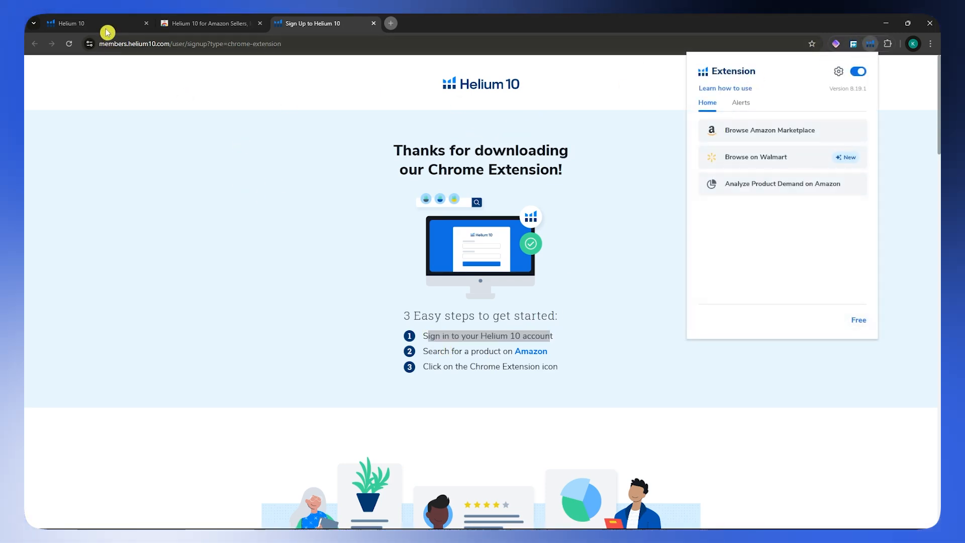
left_click(107, 25)
left_click(322, 23)
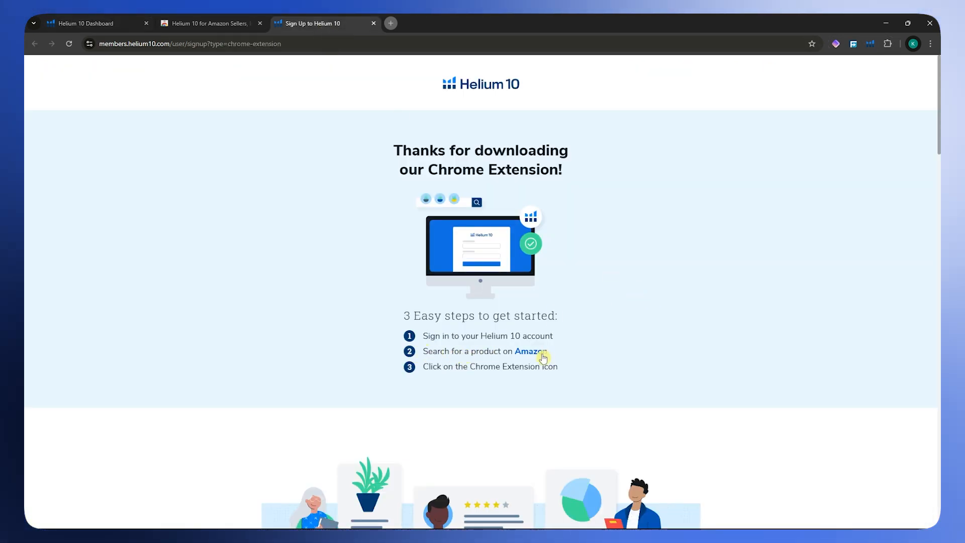
left_click_drag(431, 366, 558, 366)
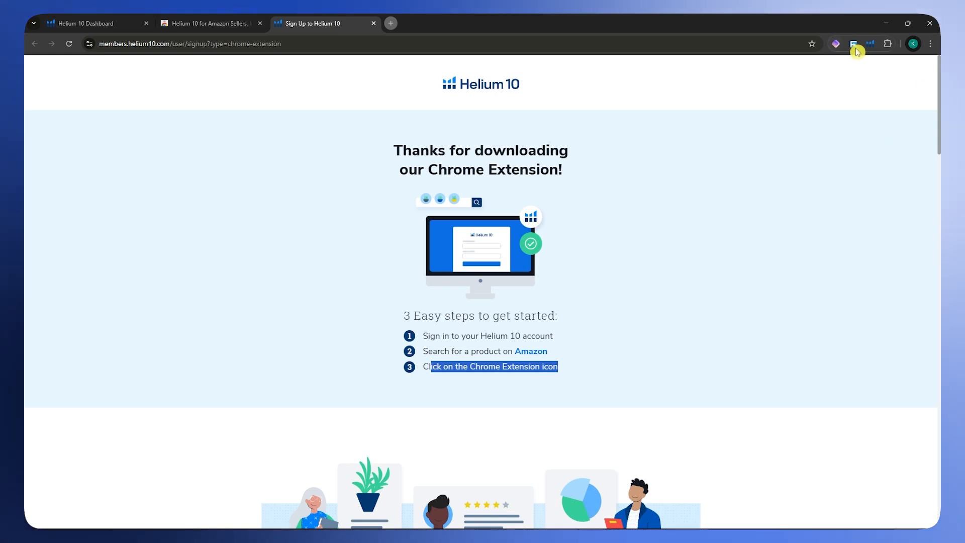
left_click(871, 45)
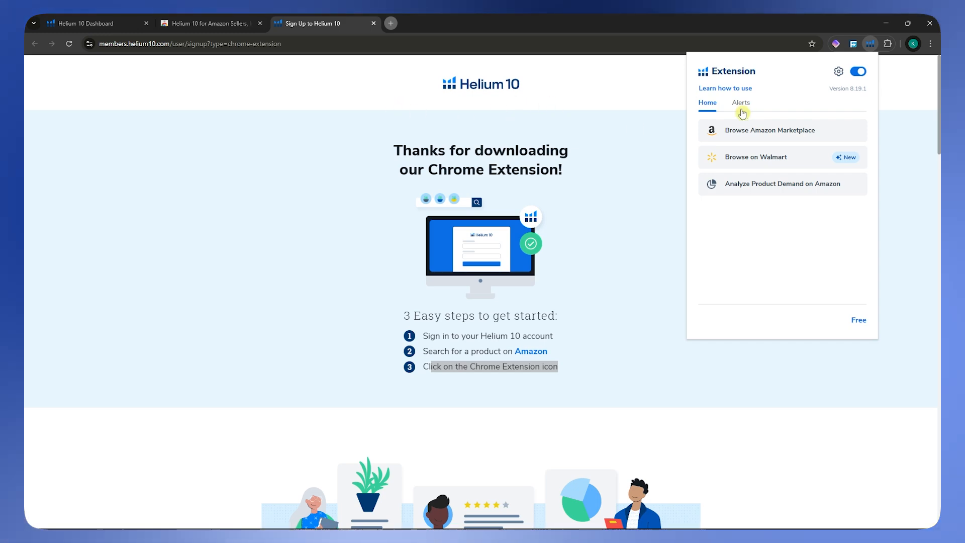
Step: Return to the Helium 10 dashboard and open the Black Box product research tool
left_click(119, 25)
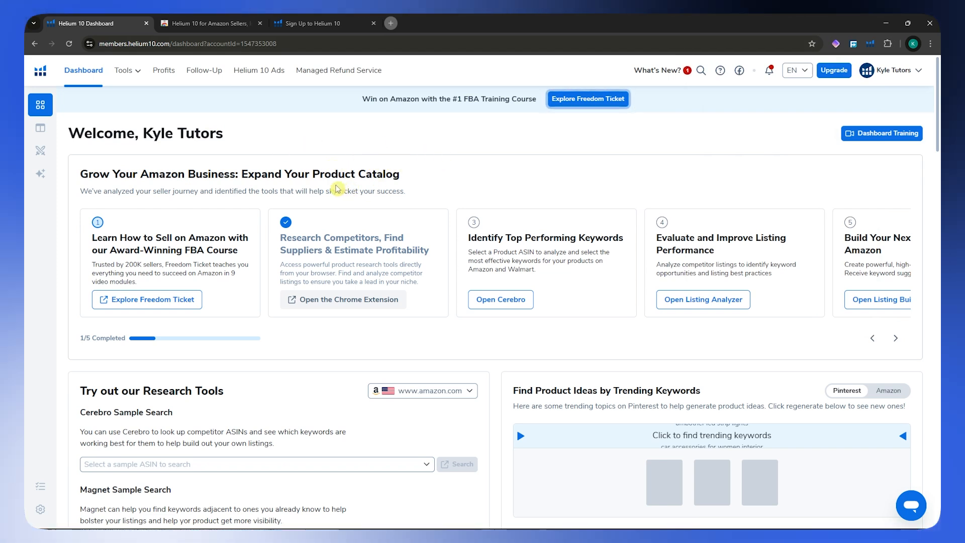
left_click(125, 73)
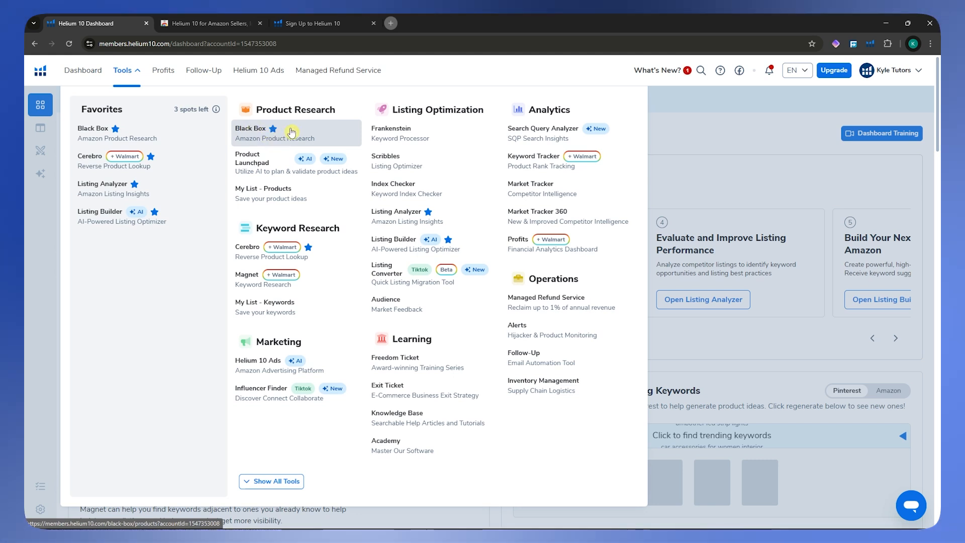
left_click(255, 141)
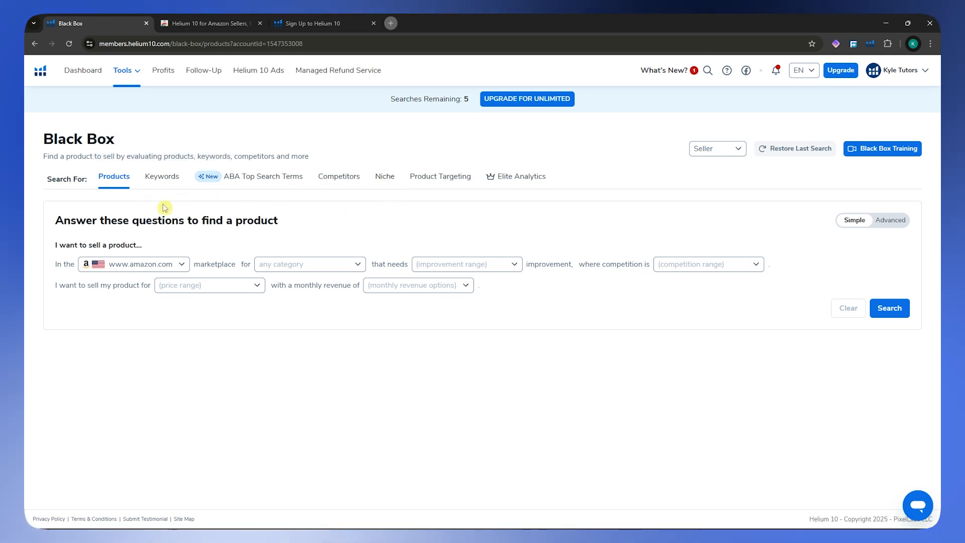
Step: Switch Black Box to the Niche search and enter "Cooking" as the phrase
left_click(383, 184)
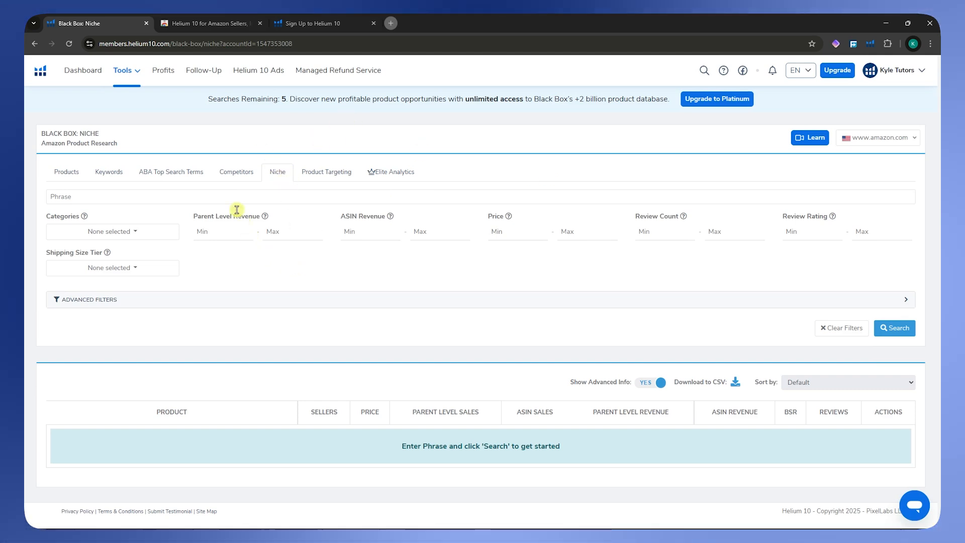
left_click(216, 197)
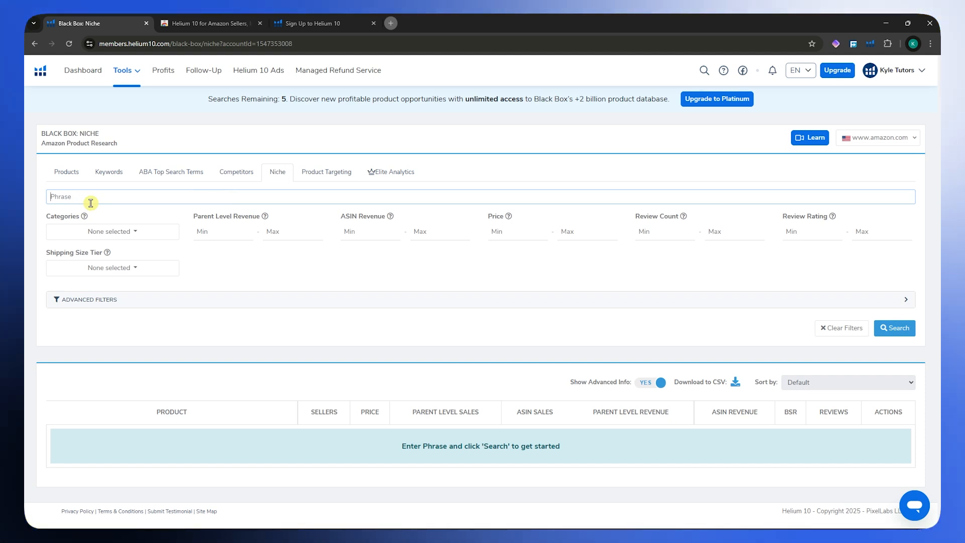
type("c")
key("BackSpace")
type("O")
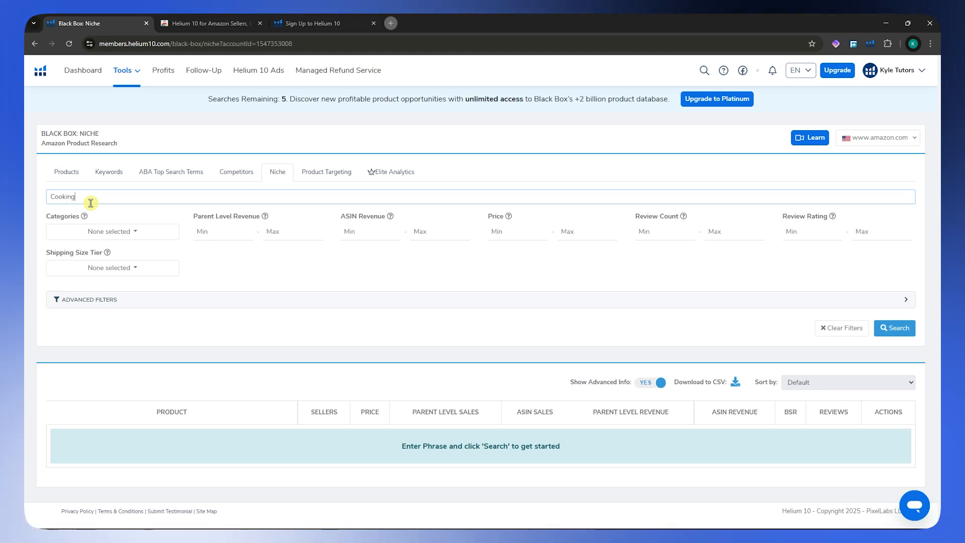
left_click(287, 260)
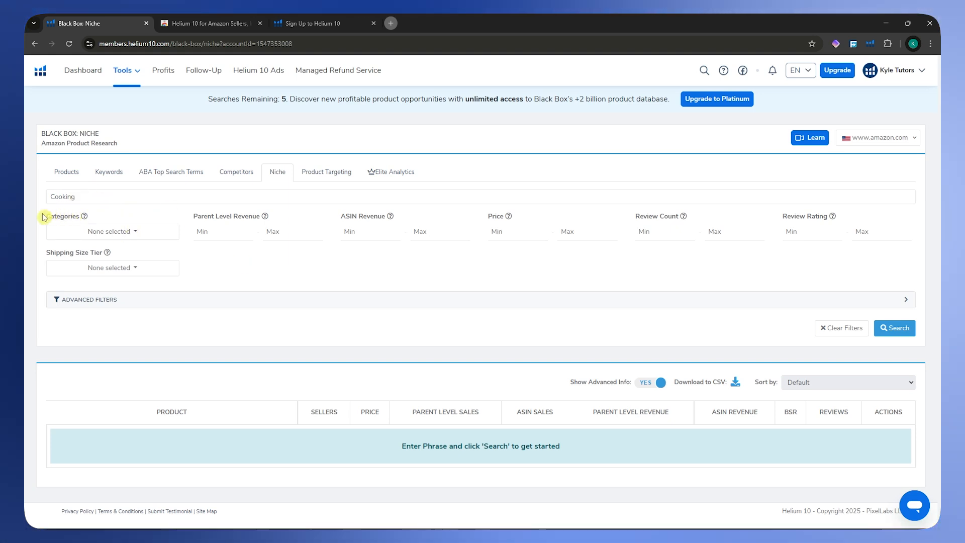
Step: Select the Appliances, Grocery & Gourmet Food, Home & Kitchen, and Kitchen & Dining categories for the niche search
left_click(117, 233)
scroll(120, 277, "down", 7)
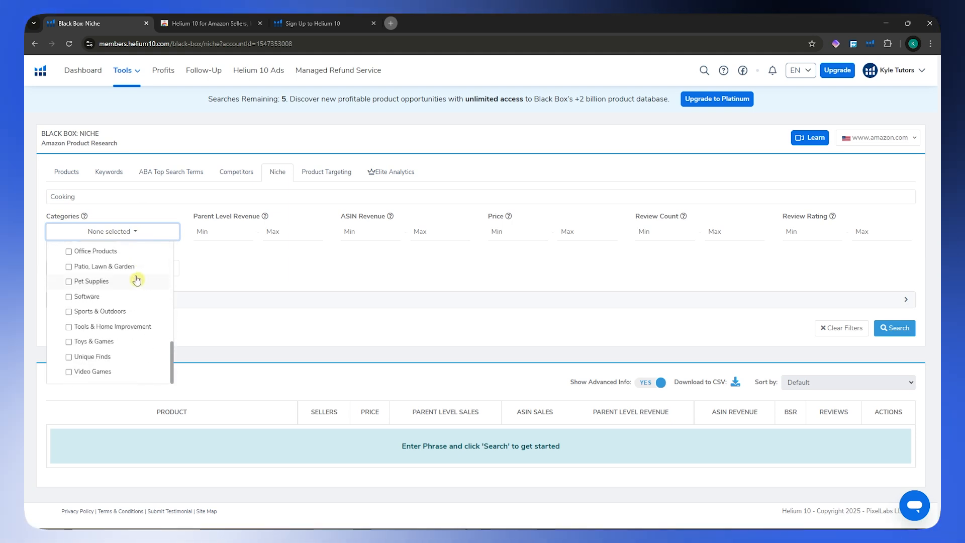
scroll(123, 311, "up", 7)
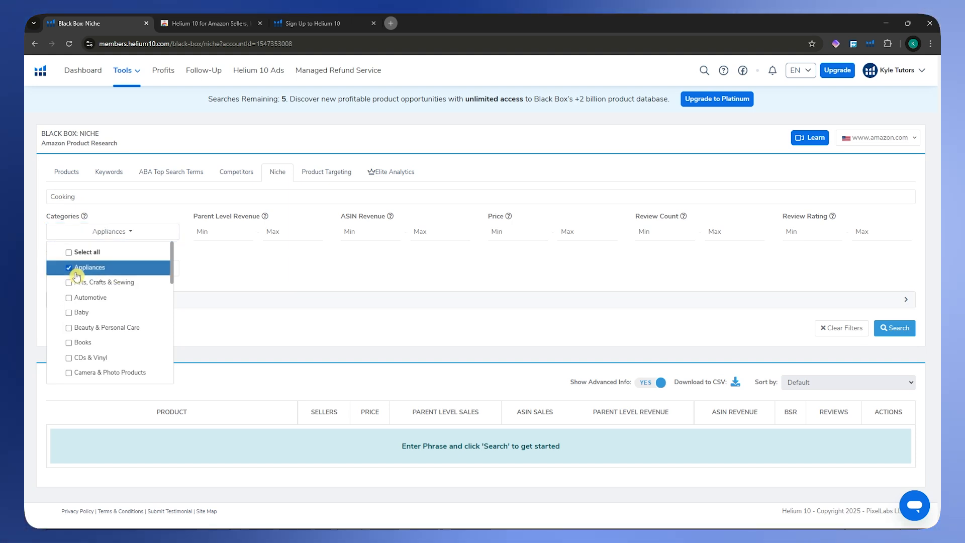
scroll(122, 297, "down", 1)
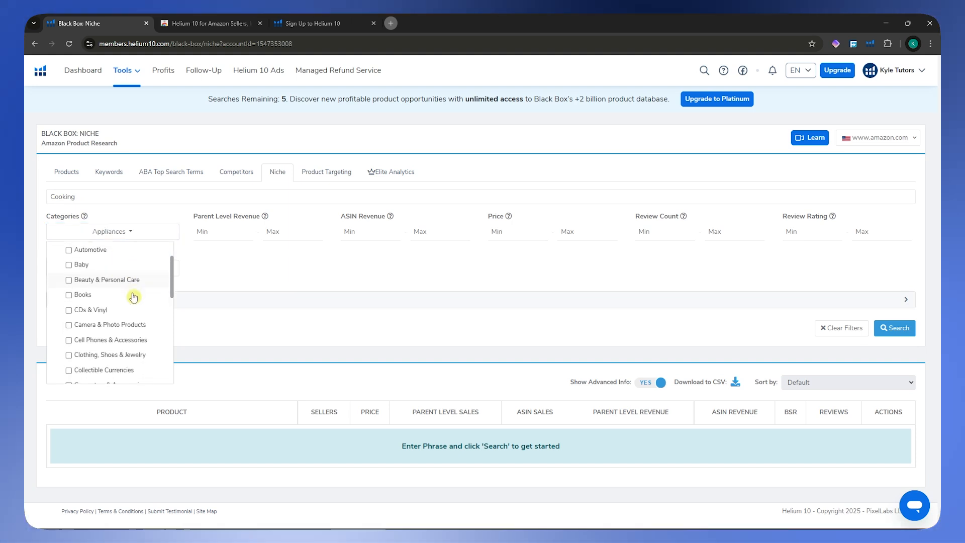
scroll(151, 332, "down", 1)
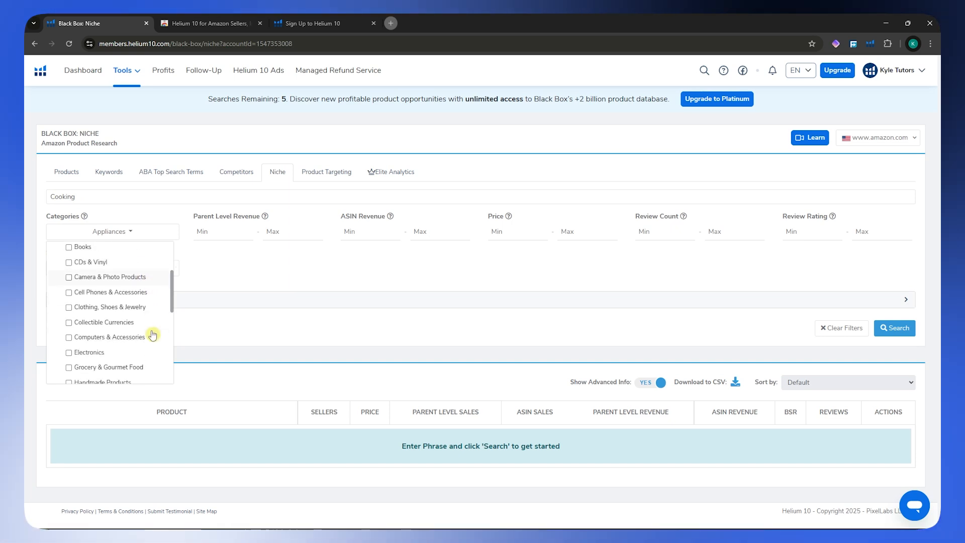
scroll(135, 315, "down", 2)
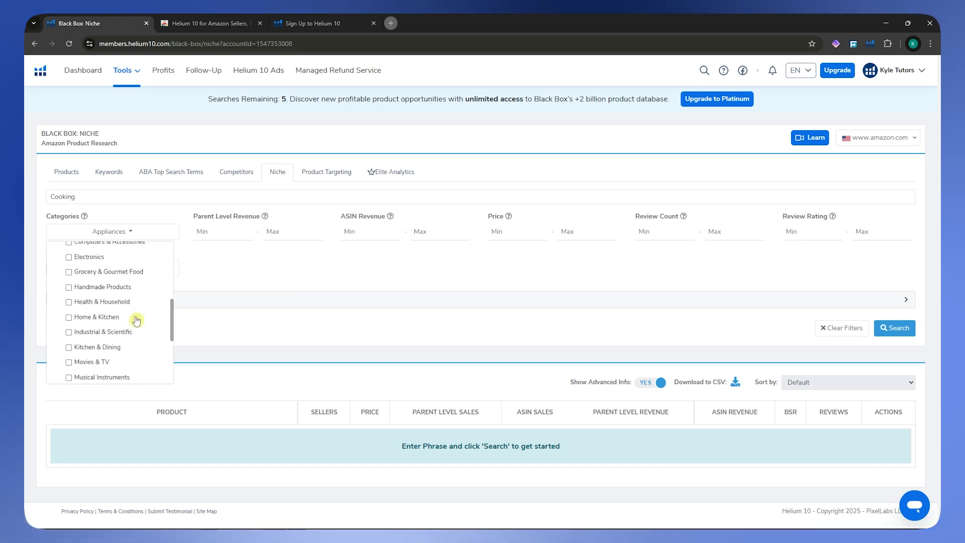
left_click(130, 274)
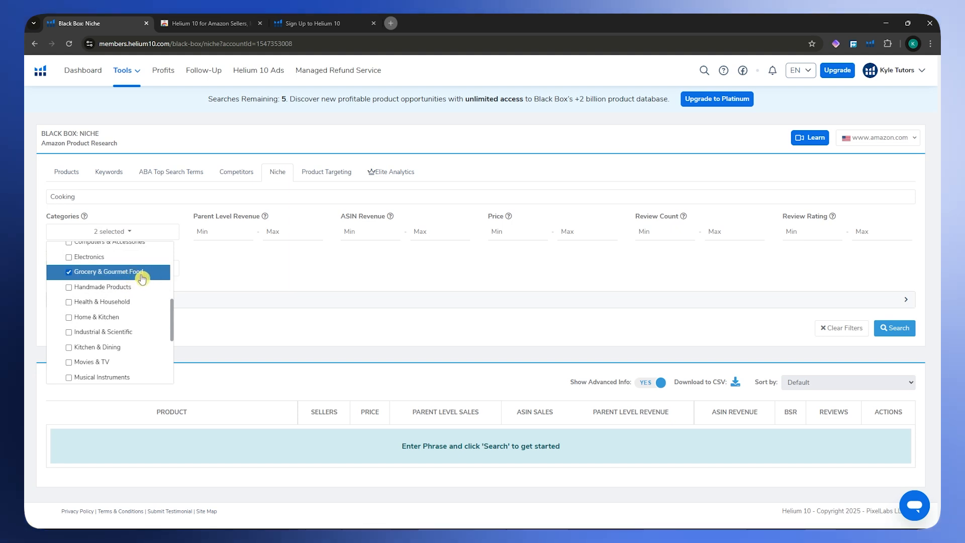
scroll(142, 289, "down", 1)
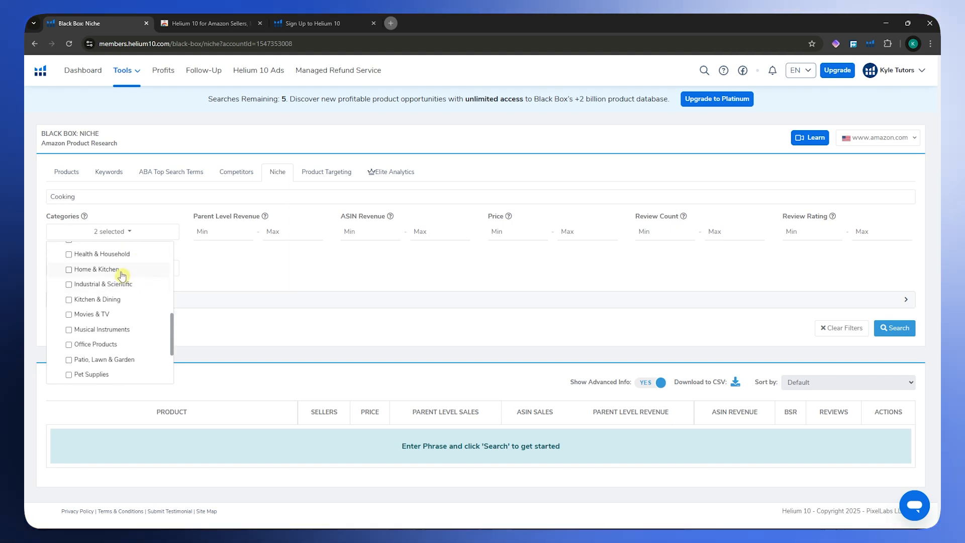
left_click(132, 274)
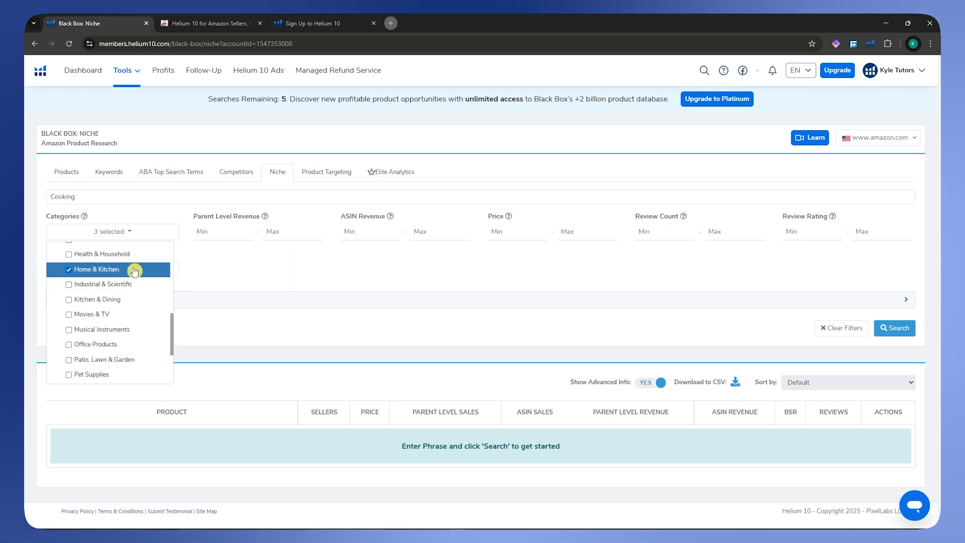
scroll(132, 275, "down", 1)
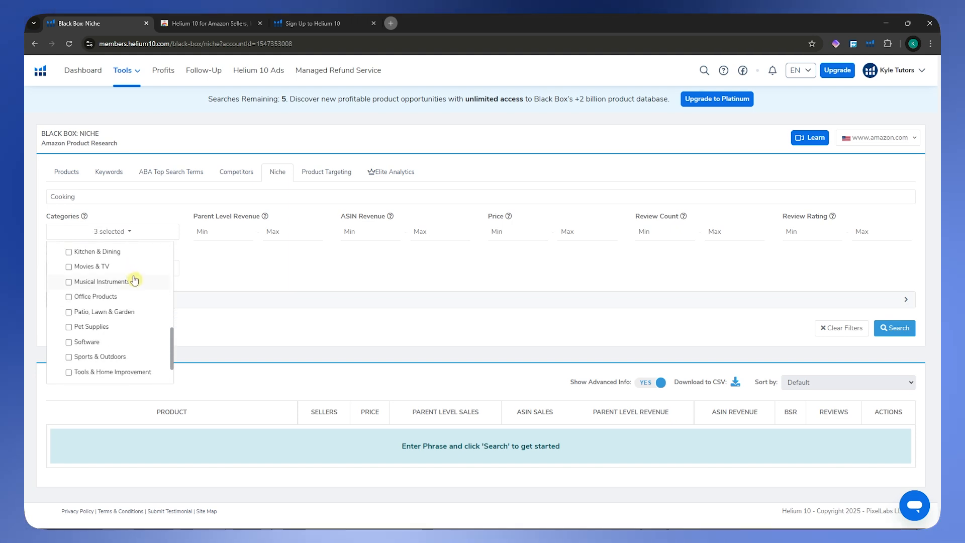
left_click(92, 254)
scroll(113, 327, "down", 3)
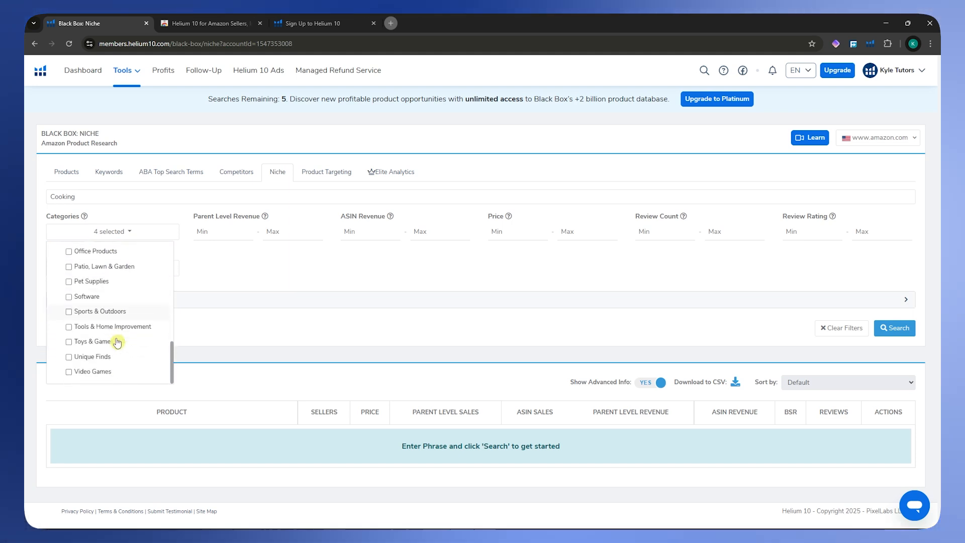
Step: Remove Appliances and Grocery & Gourmet Food from the selected categories
scroll(111, 335, "up", 3)
scroll(129, 326, "up", 3)
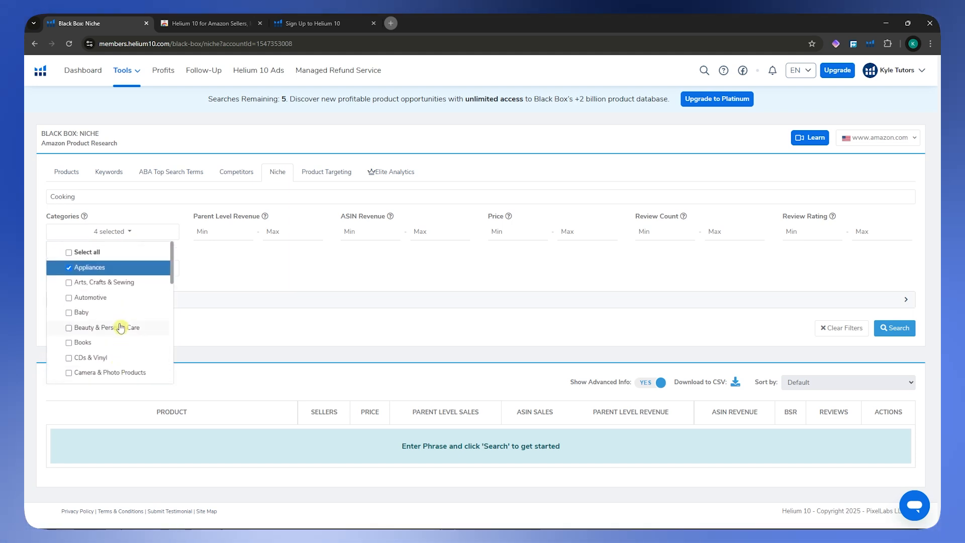
left_click(64, 270)
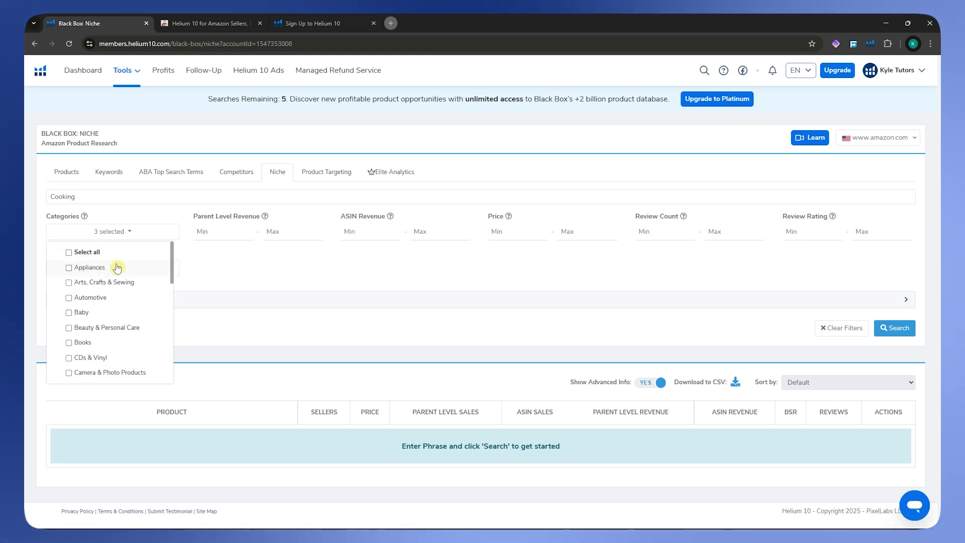
scroll(116, 279, "down", 2)
scroll(114, 277, "up", 2)
scroll(101, 276, "down", 5)
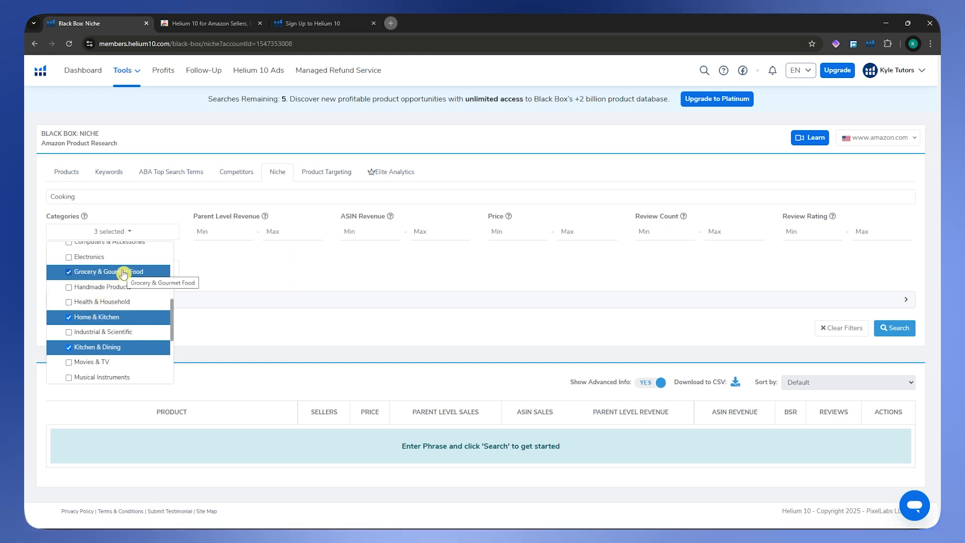
left_click(83, 276)
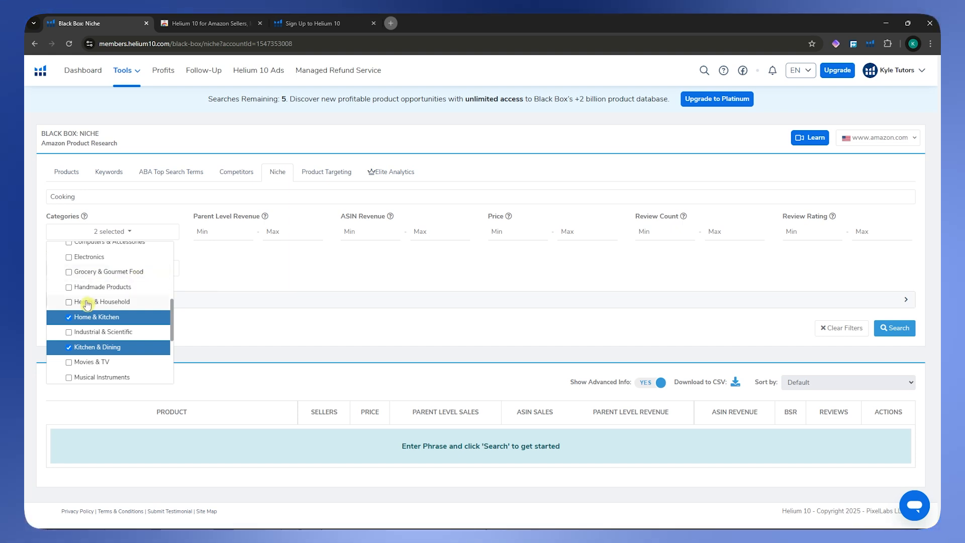
Step: Review the category choices for the cooking niche and close the category list
scroll(130, 287, "down", 2)
scroll(123, 282, "up", 1)
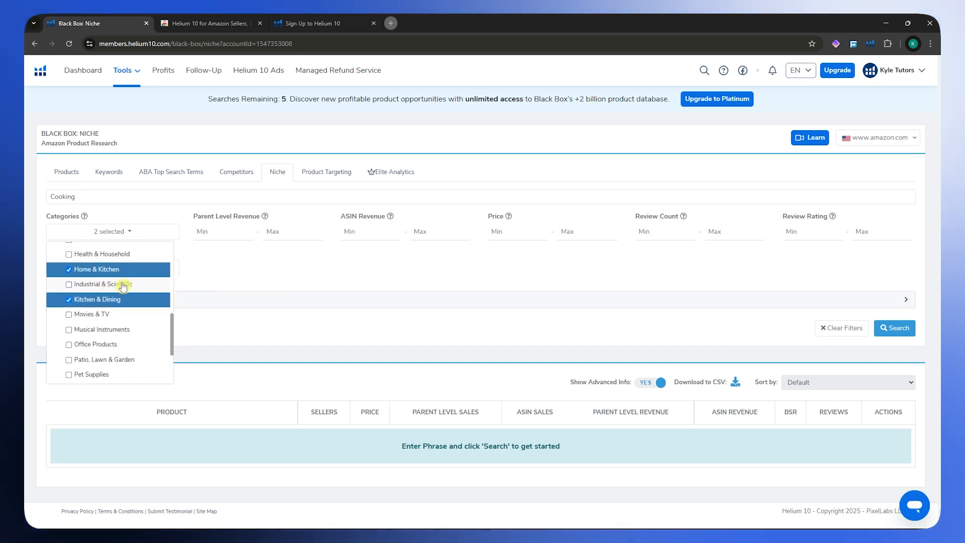
scroll(151, 306, "up", 1)
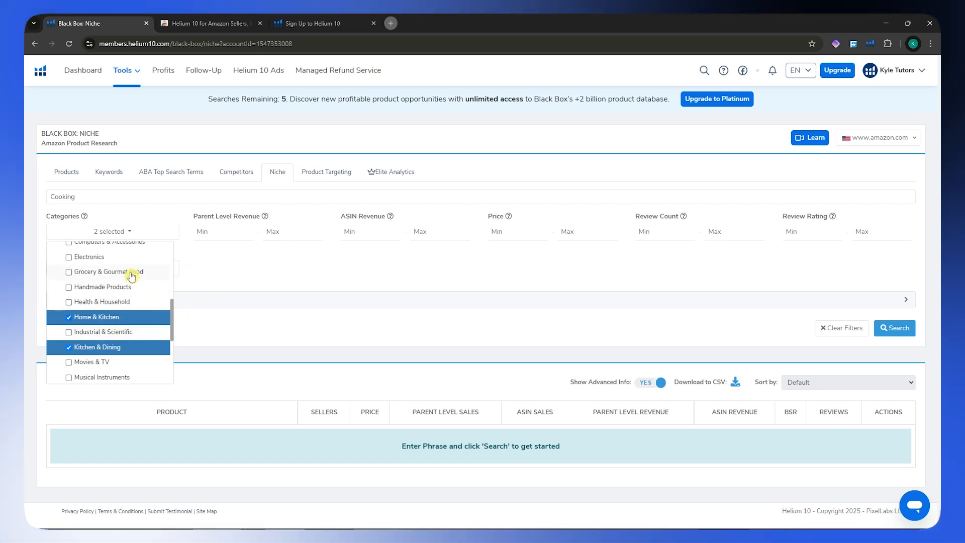
left_click(122, 230)
left_click(119, 231)
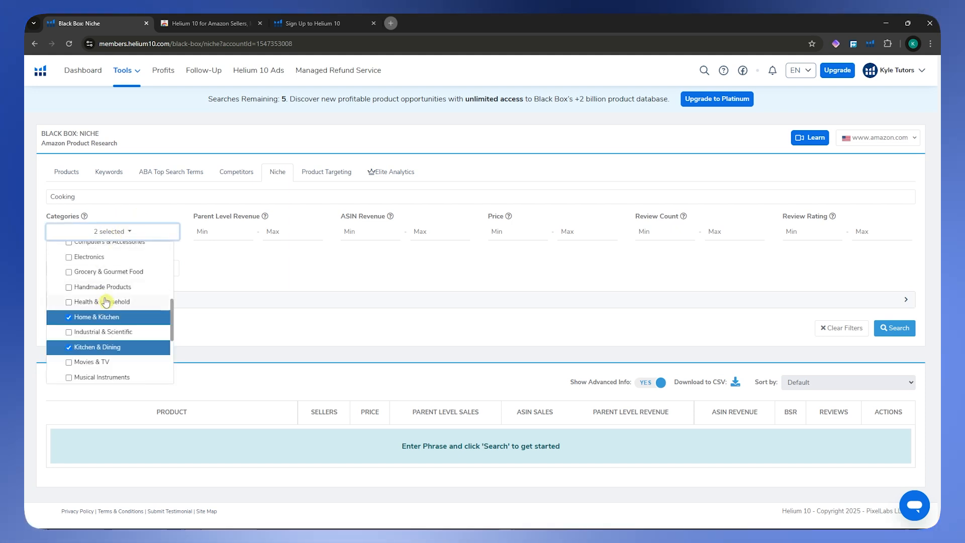
scroll(106, 299, "up", 3)
scroll(96, 279, "down", 3)
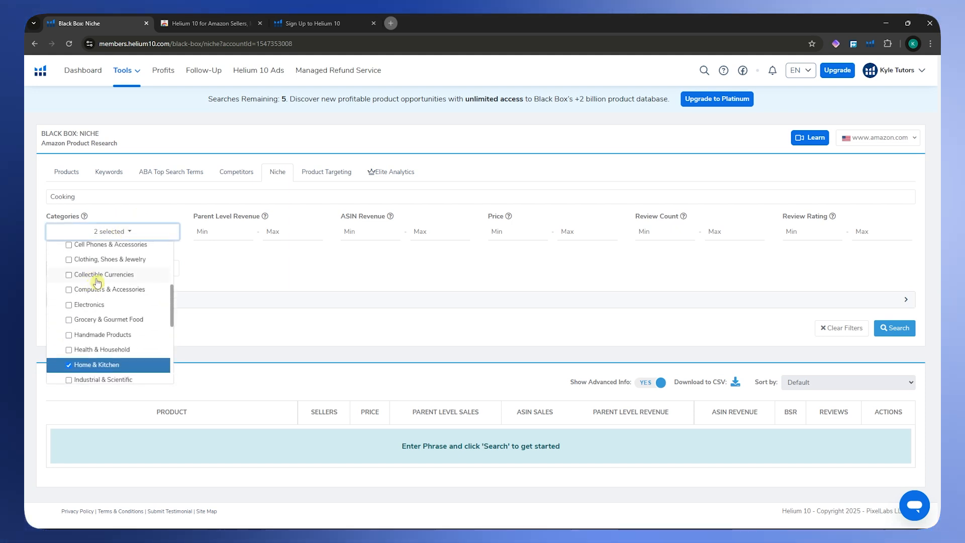
scroll(94, 278, "down", 1)
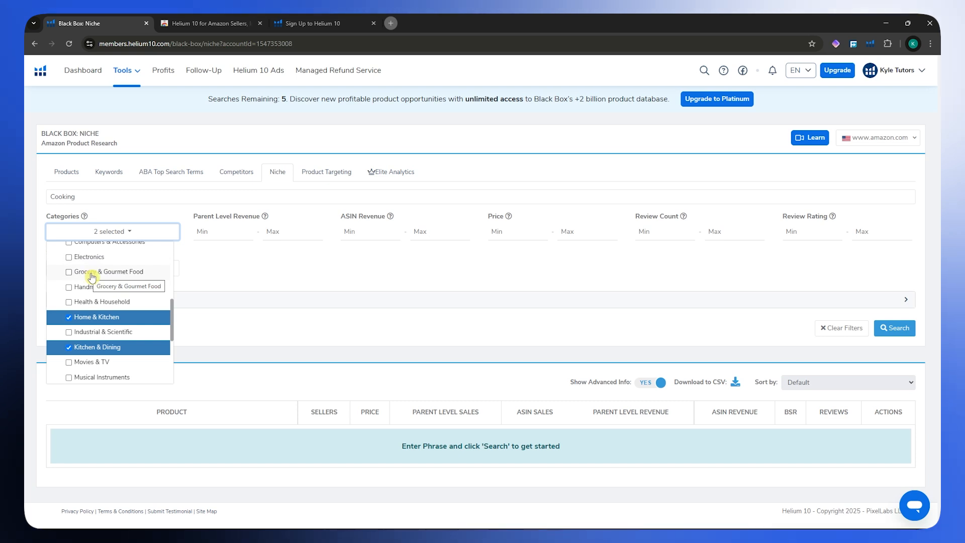
left_click(181, 115)
left_click(118, 230)
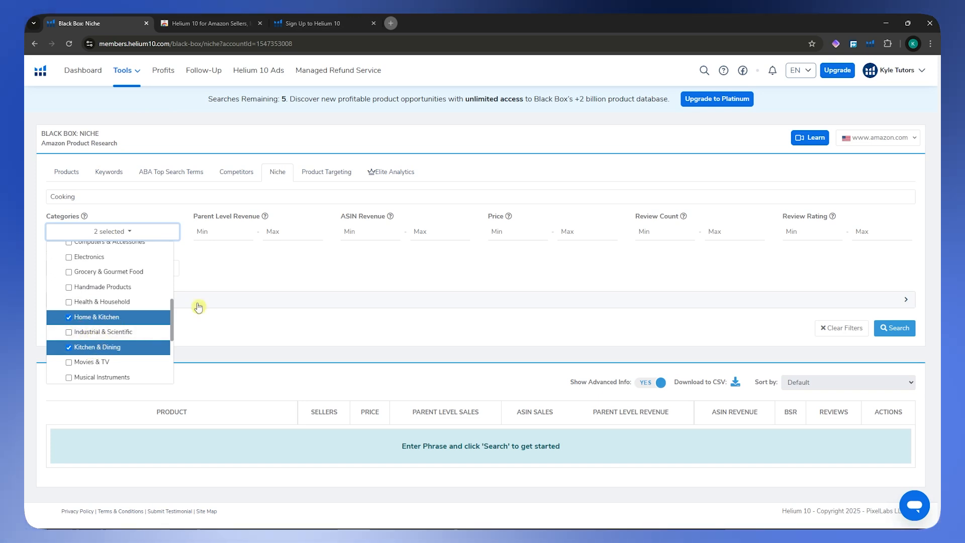
left_click(205, 256)
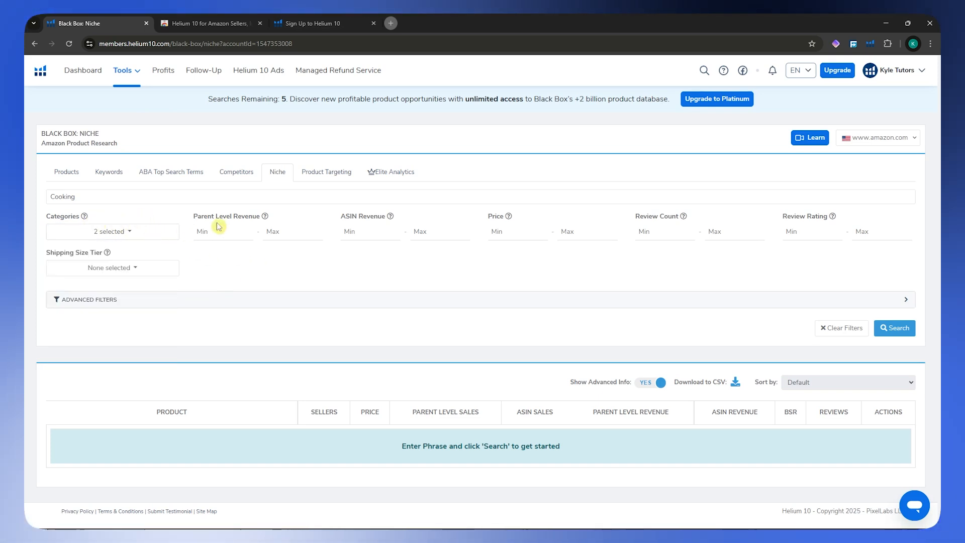
Step: Read the explanations of the Parent Level Revenue and ASIN Revenue filters
left_click_drag(197, 217, 269, 219)
left_click(266, 219)
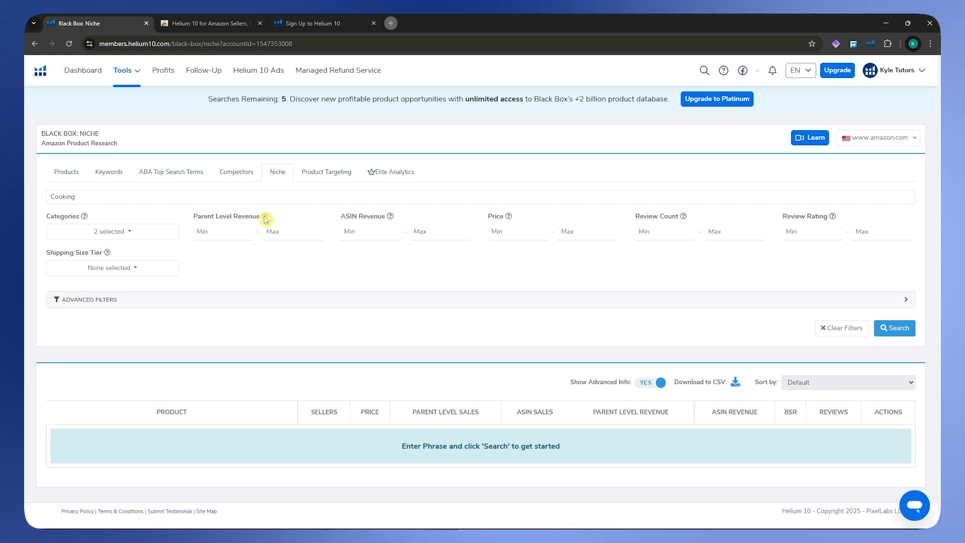
left_click(231, 229)
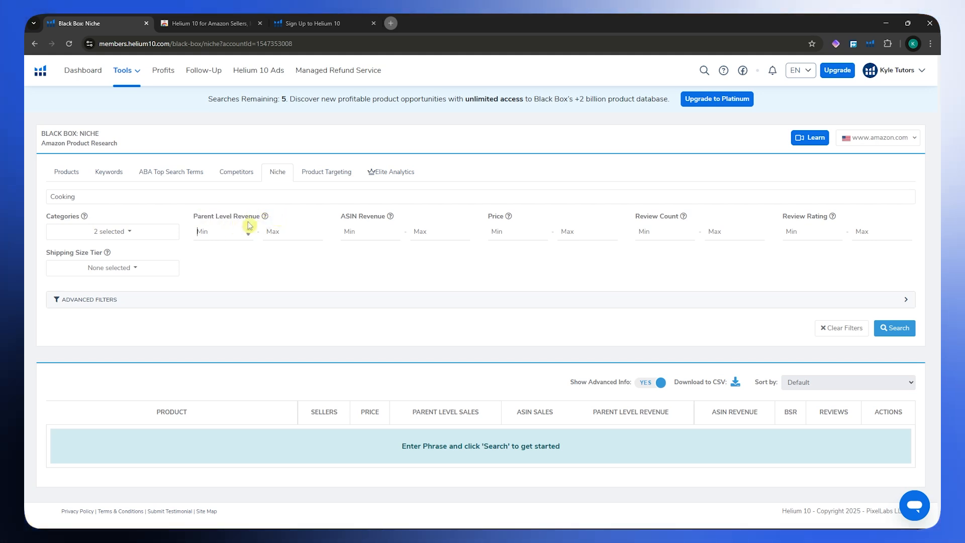
mouse_move(266, 218)
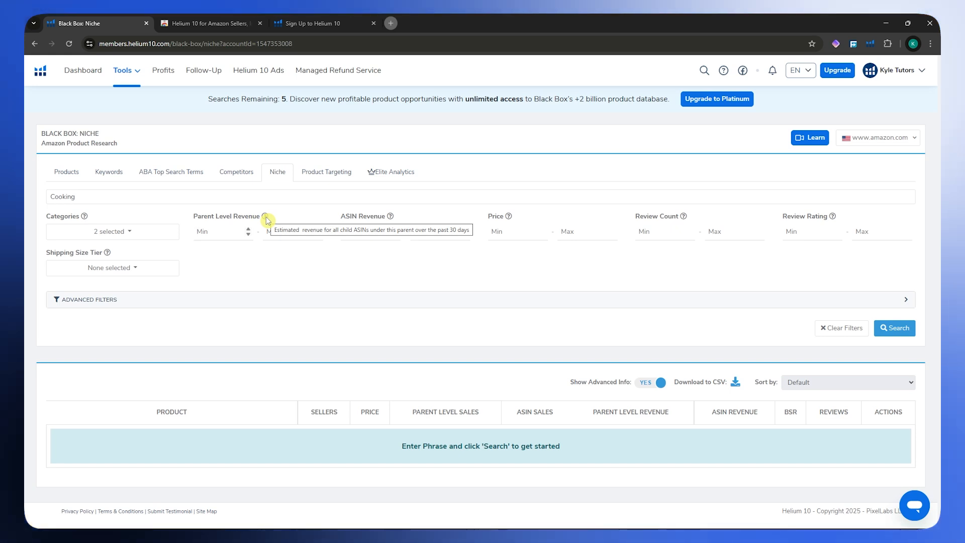
left_click(251, 239)
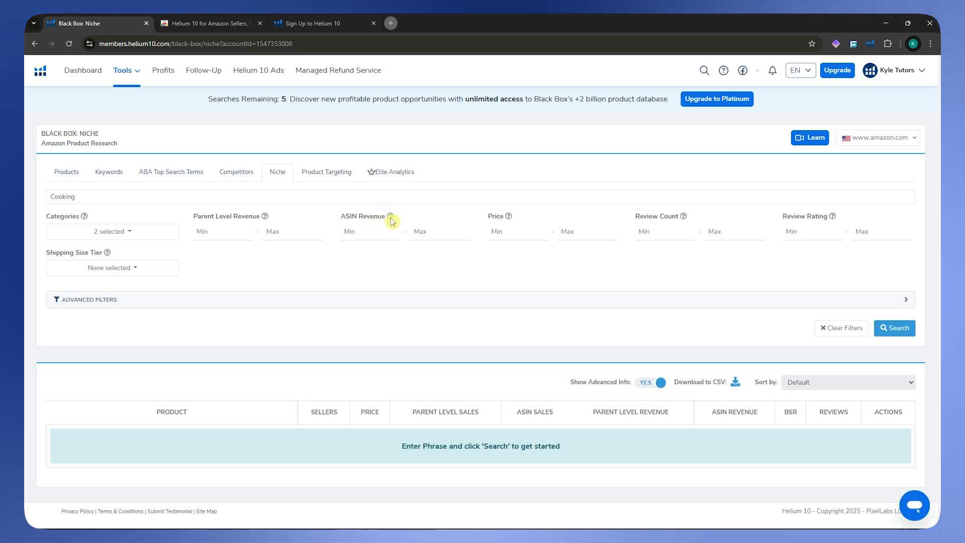
mouse_move(392, 220)
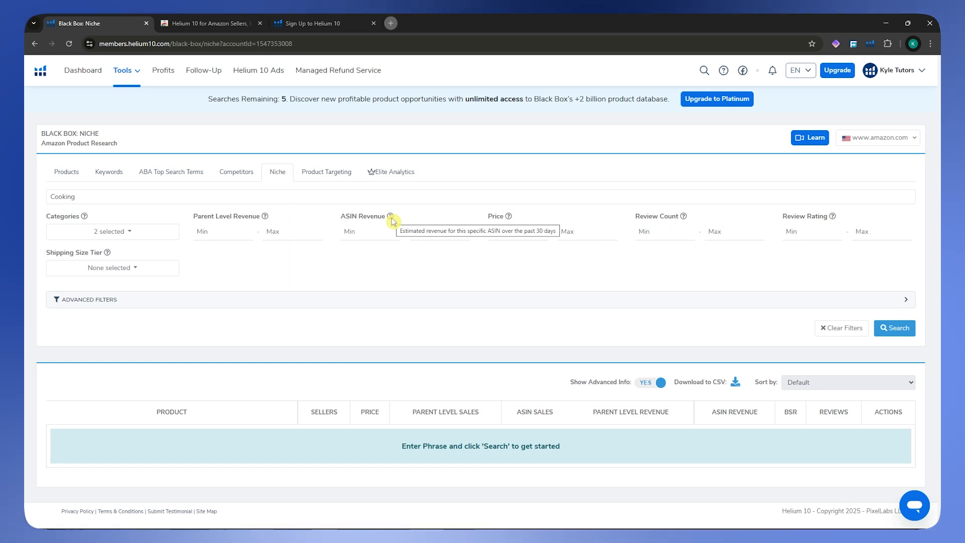
Step: Set the minimum ASIN revenue to 10000 and the minimum price to 20
left_click(371, 235)
type("10000")
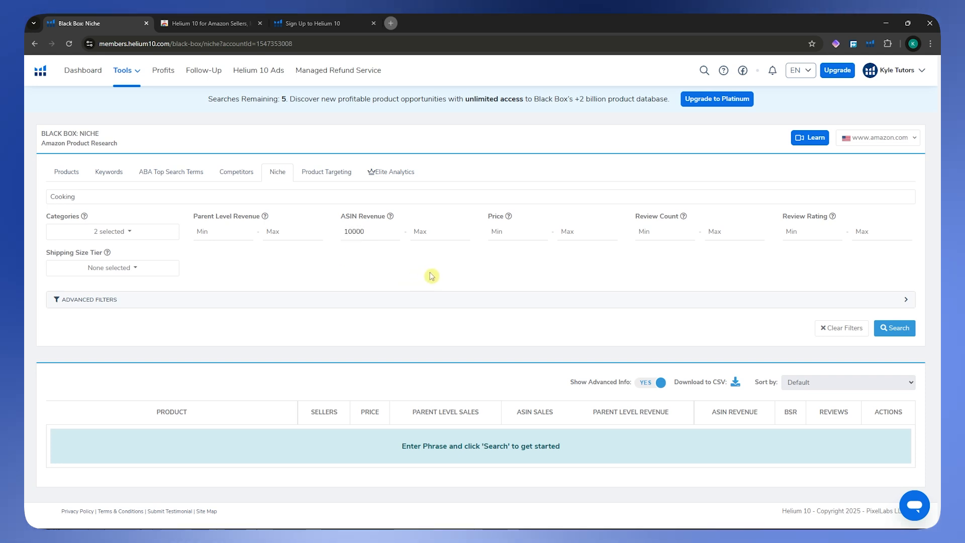
left_click_drag(489, 216, 504, 215)
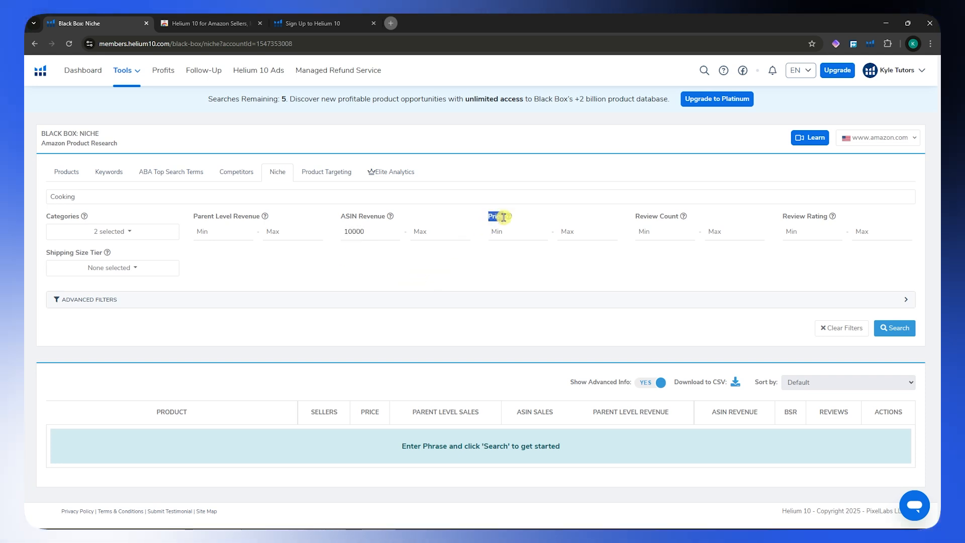
left_click(526, 232)
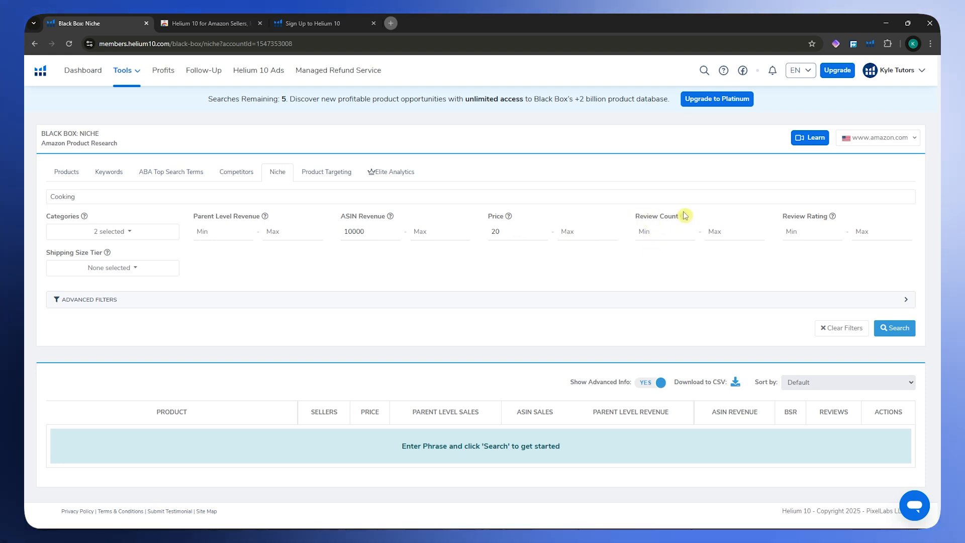
Step: Limit the review count to a minimum of 100 and a maximum of 600
left_click(663, 234)
type("100")
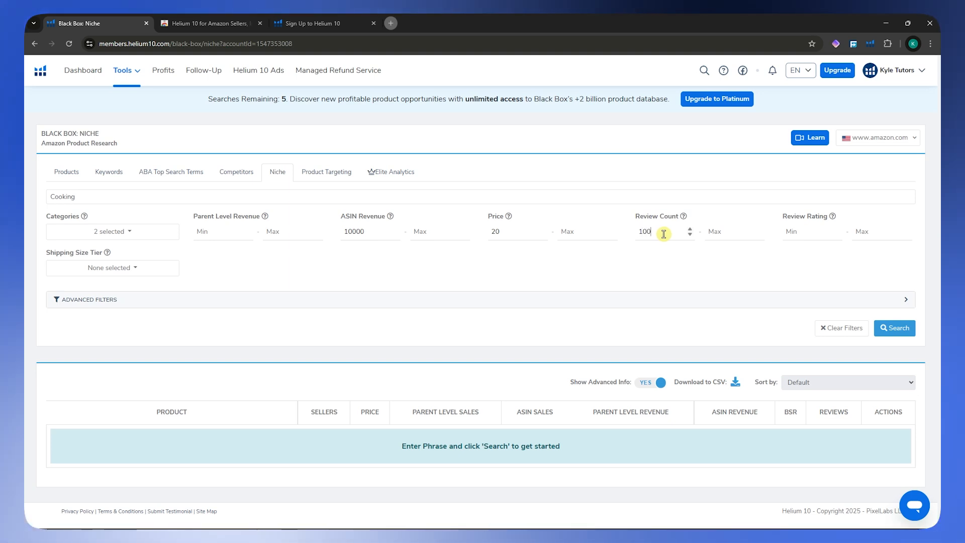
left_click(744, 233)
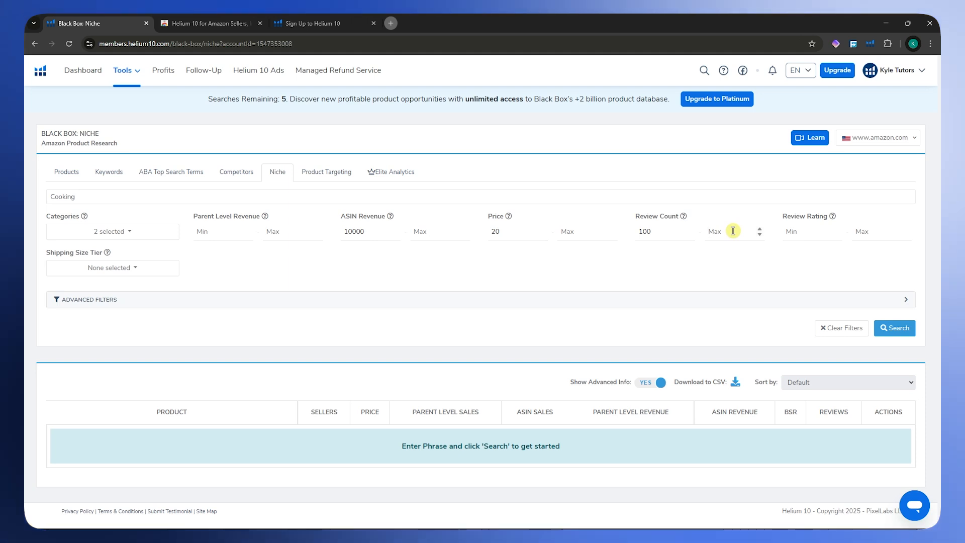
type("600")
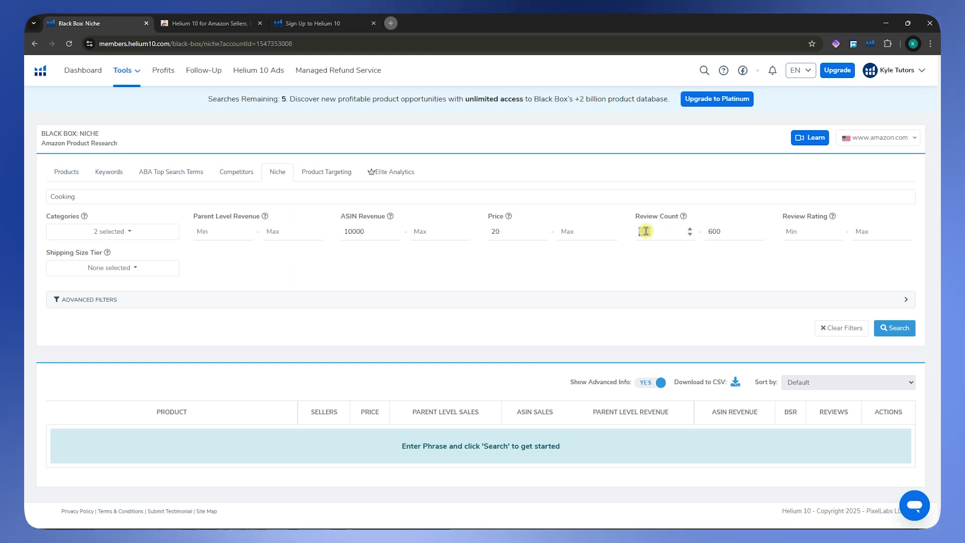
double_click(647, 232)
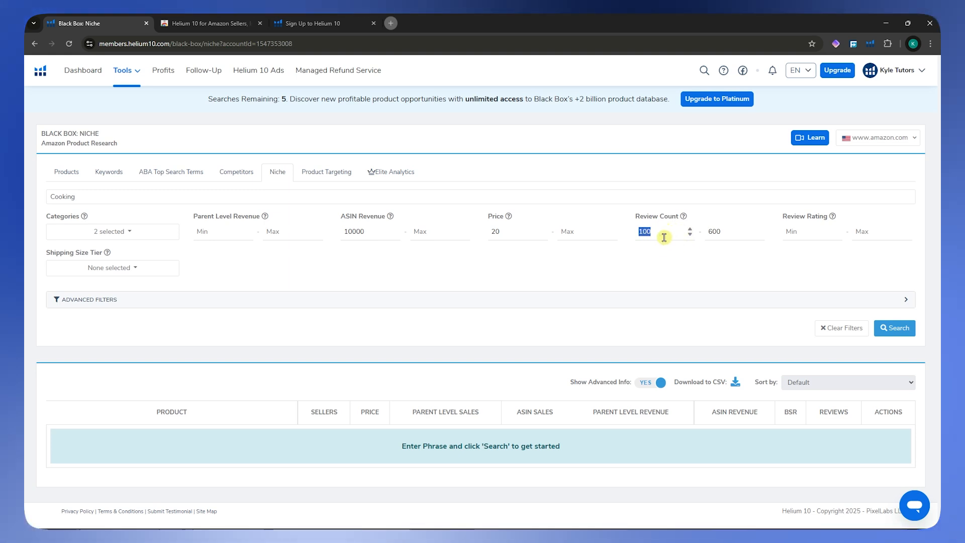
left_click(718, 231)
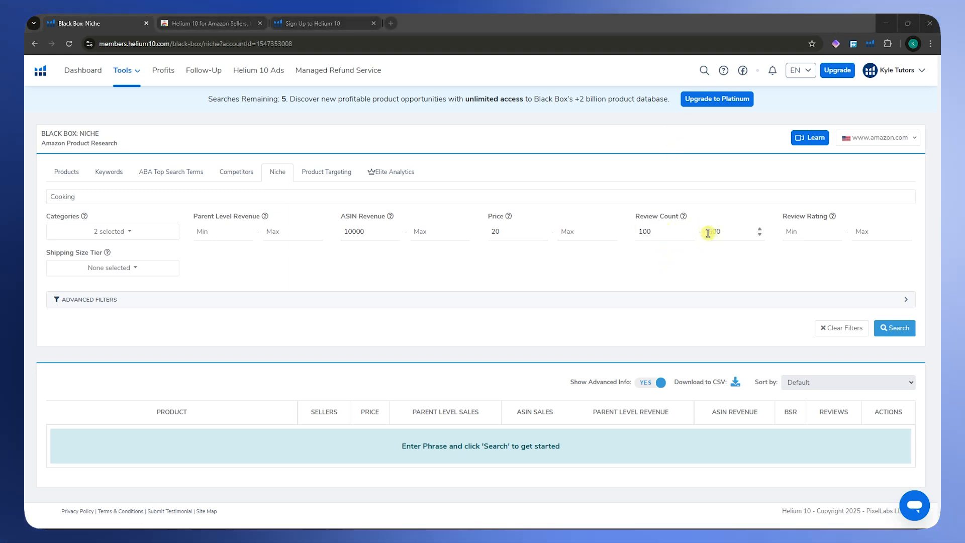
double_click(711, 232)
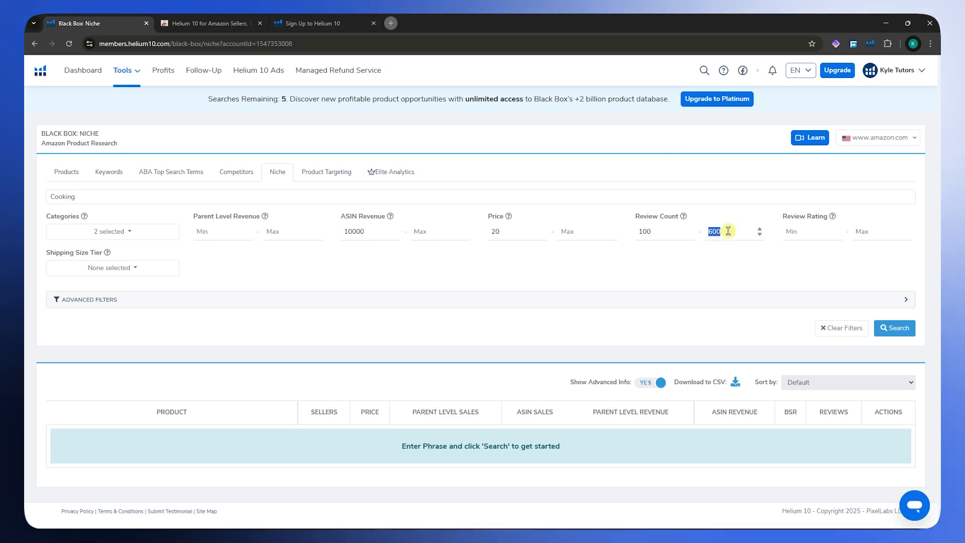
Step: Set the maximum review rating to 4.5
left_click(725, 254)
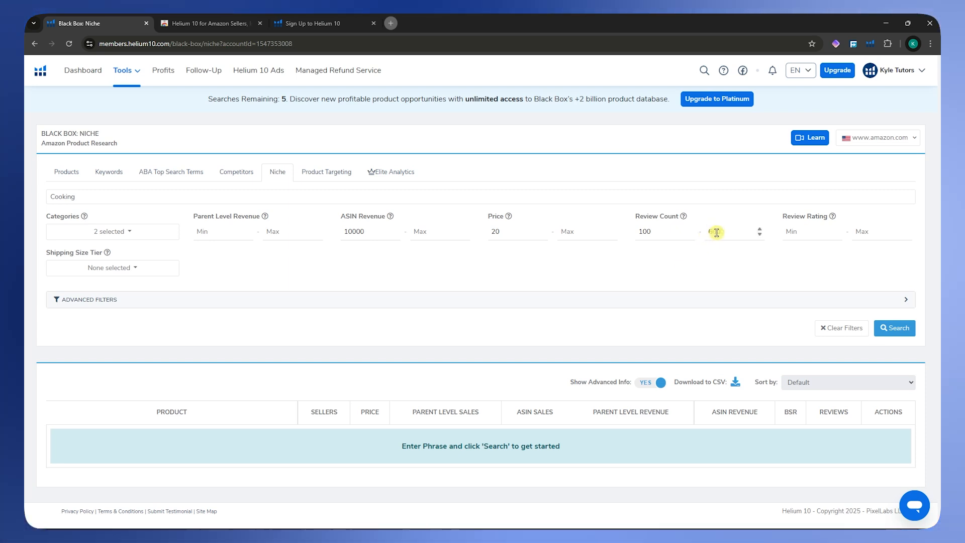
left_click(727, 267)
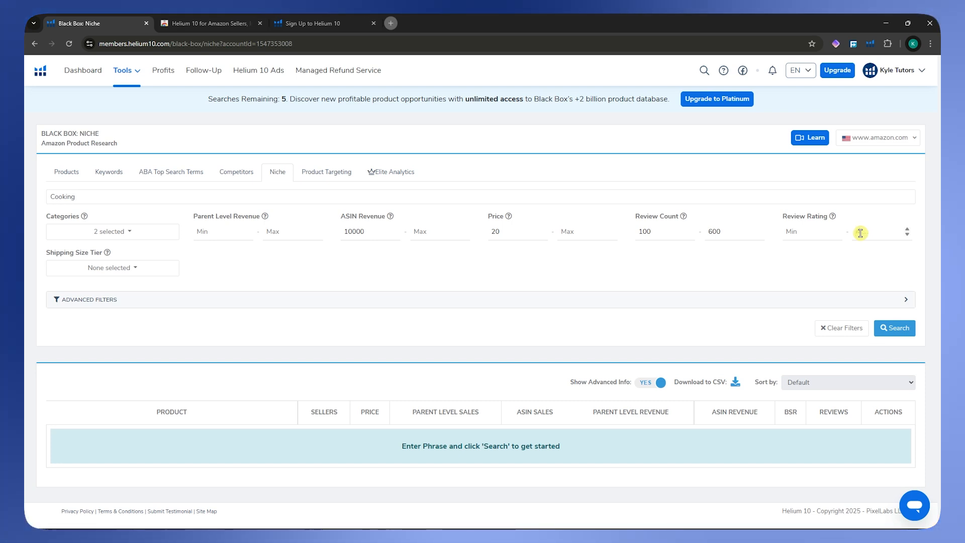
type("4.5")
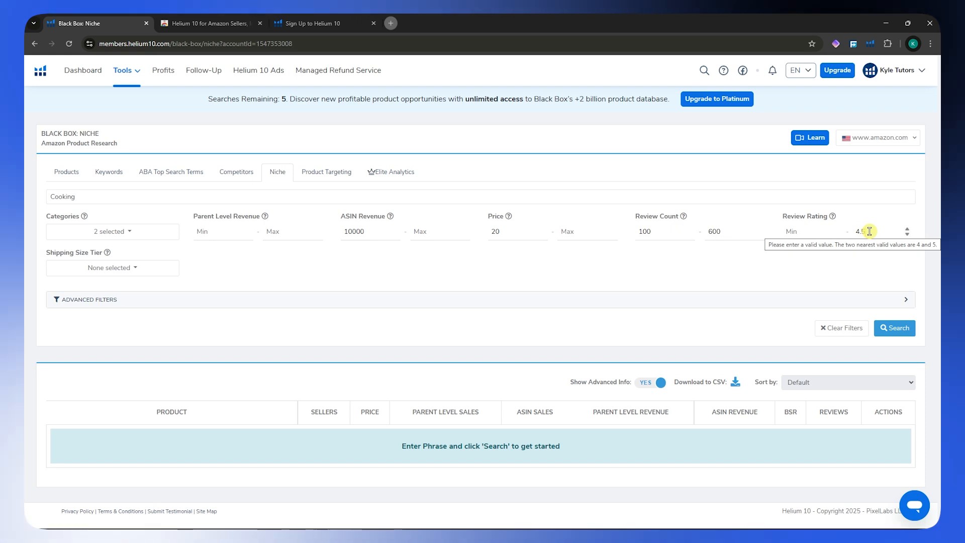
key("BackSpace")
key("BackSpace")
key("BackSpace")
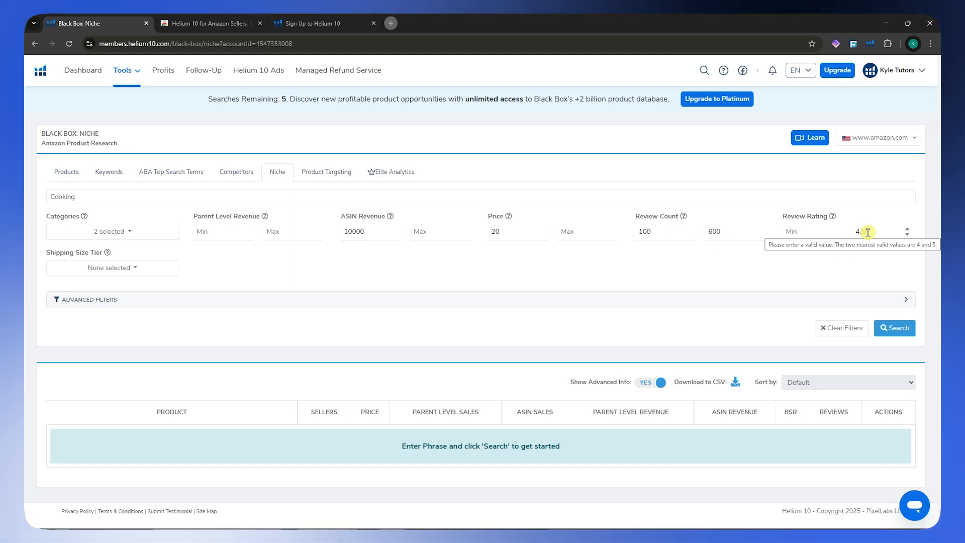
key("BackSpace")
key("BackSpace")
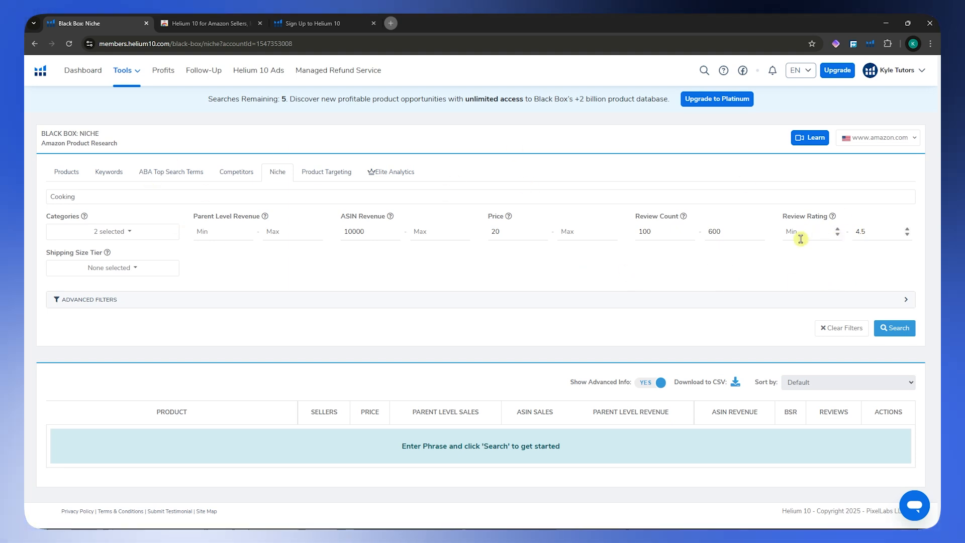
left_click(835, 266)
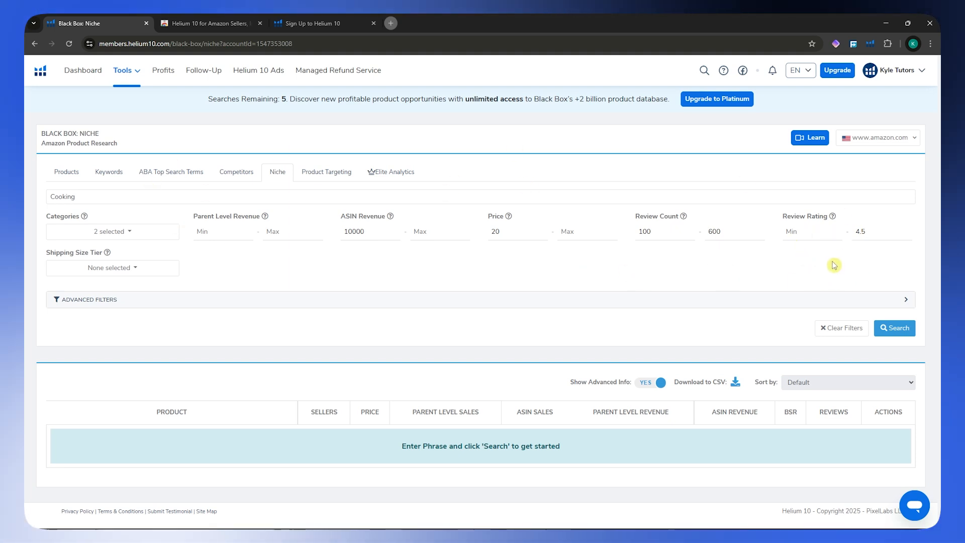
Step: Limit the shipping size tier to Small Standard-Size, Large Standard-Size and Large bulky
left_click(133, 270)
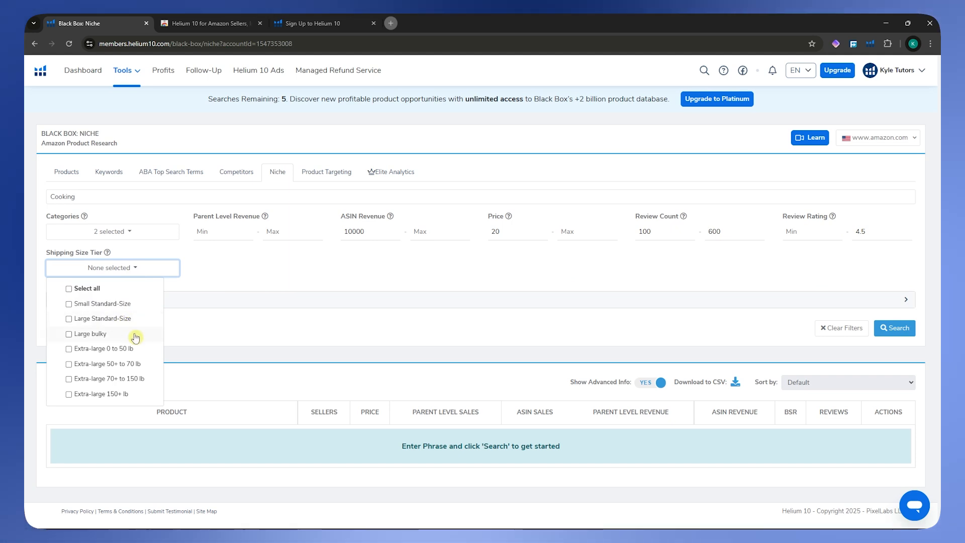
left_click(89, 333)
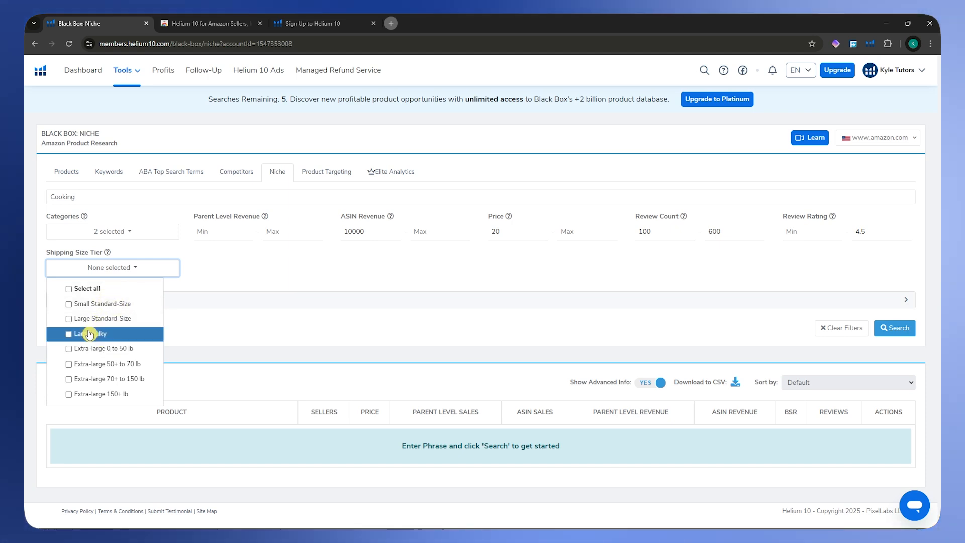
left_click(93, 318)
left_click(97, 303)
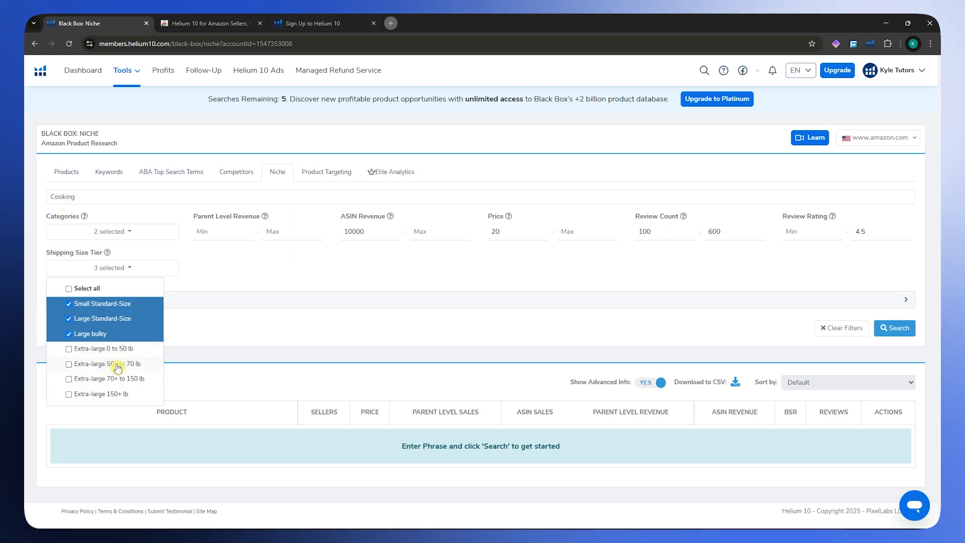
left_click(223, 274)
left_click(88, 268)
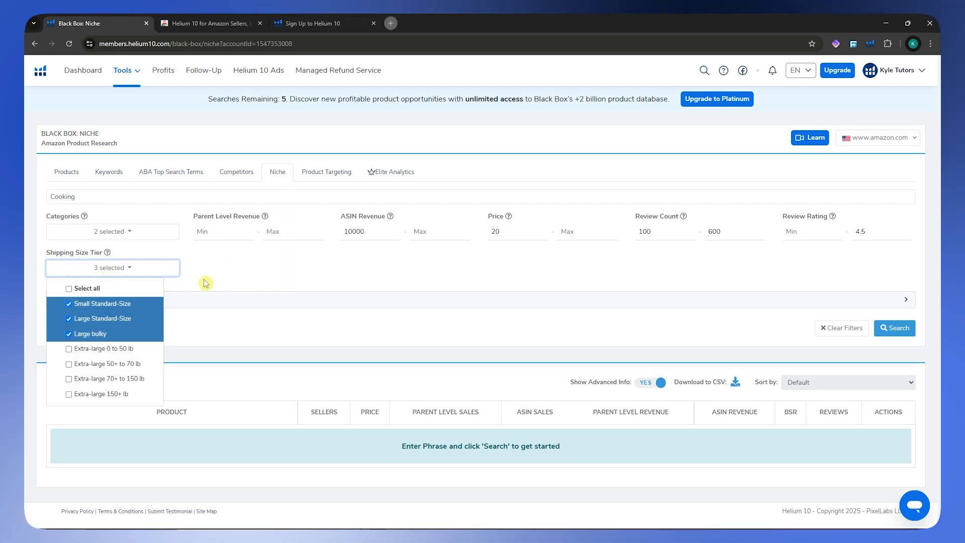
left_click(222, 277)
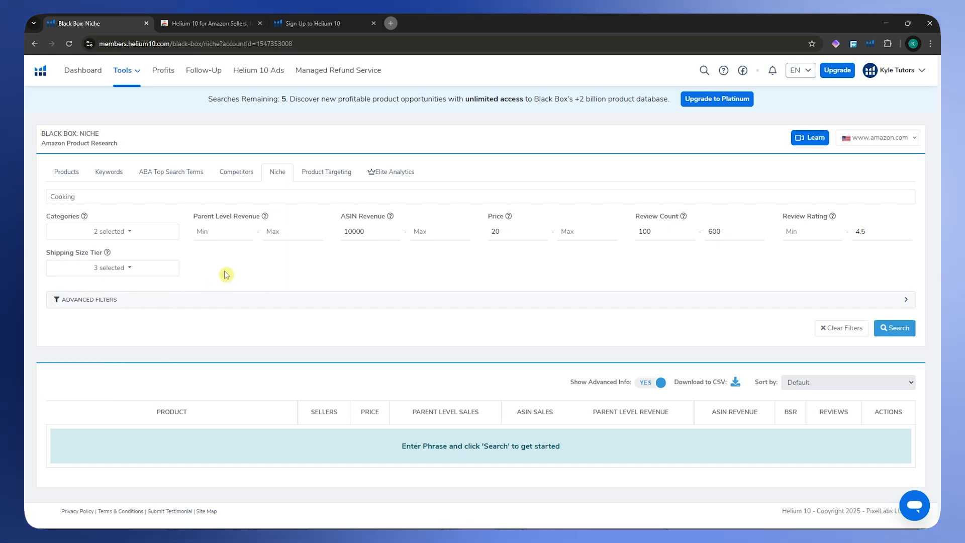
Step: Expand the advanced filters, look over the available options and collapse them again
left_click(76, 301)
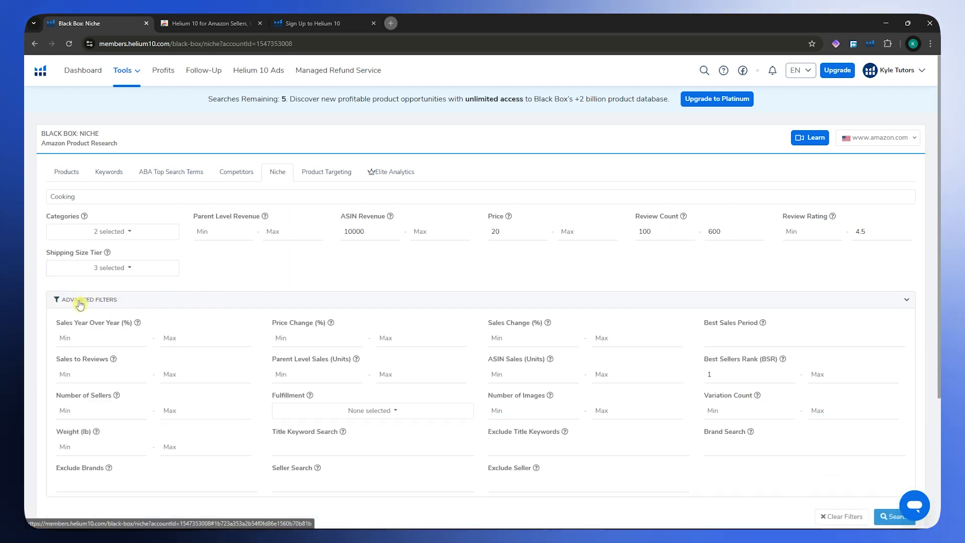
scroll(242, 313, "down", 2)
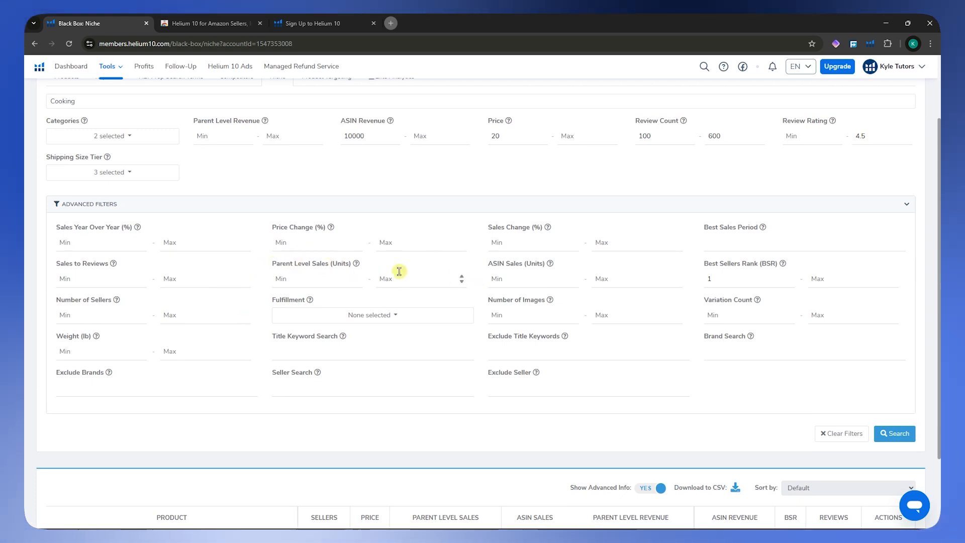
scroll(411, 271, "up", 2)
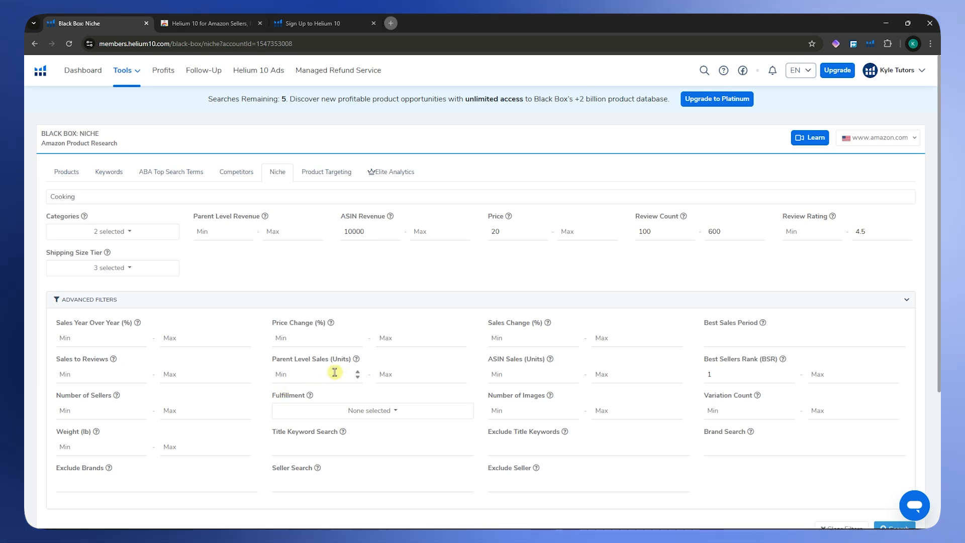
scroll(312, 369, "down", 2)
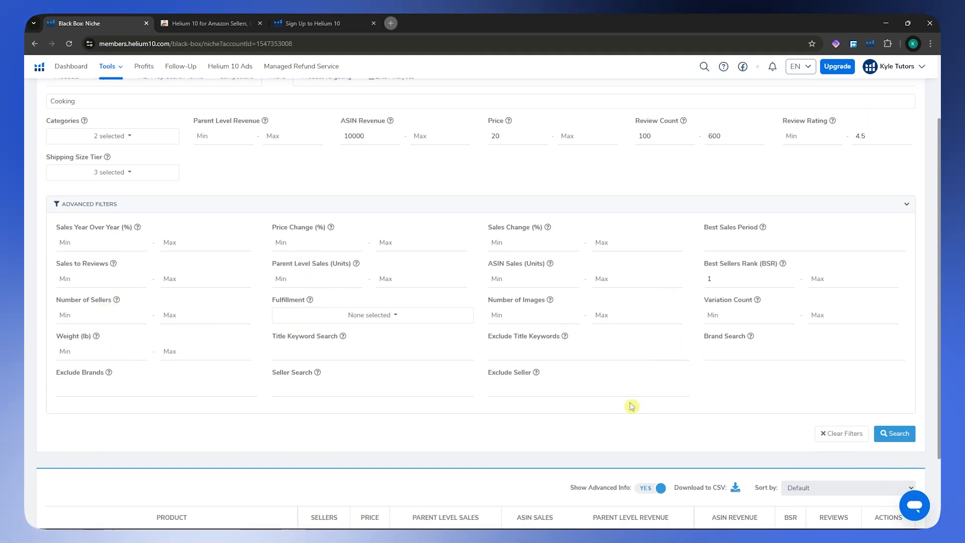
scroll(631, 397, "up", 2)
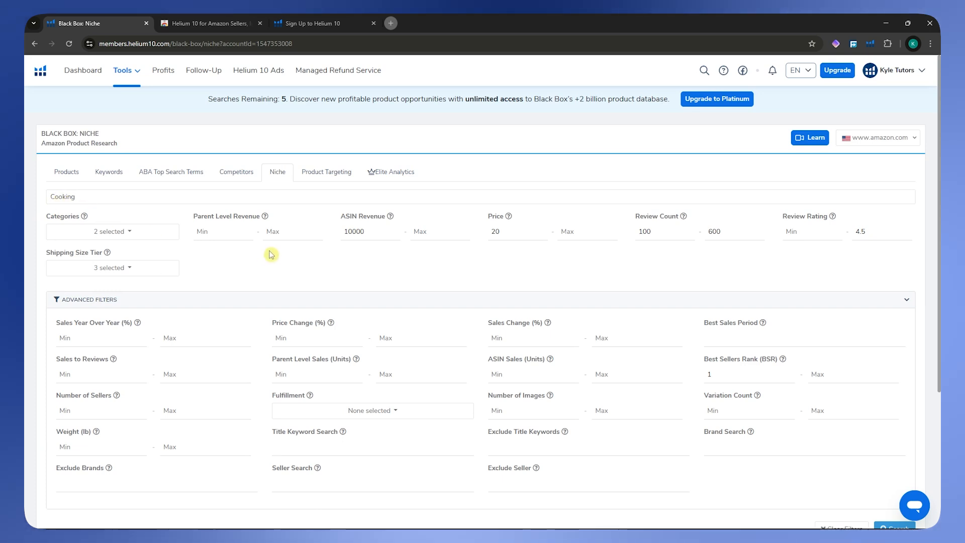
scroll(262, 248, "down", 2)
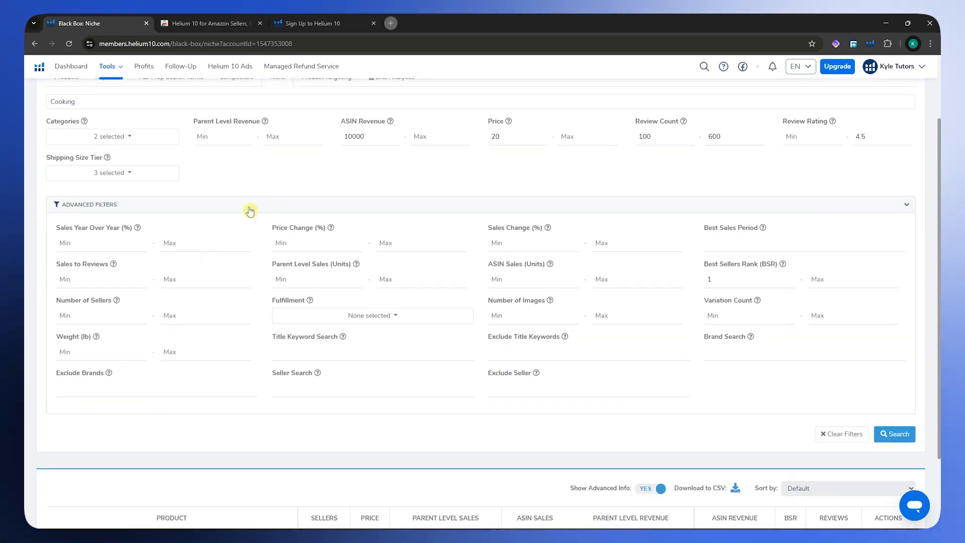
scroll(252, 212, "up", 2)
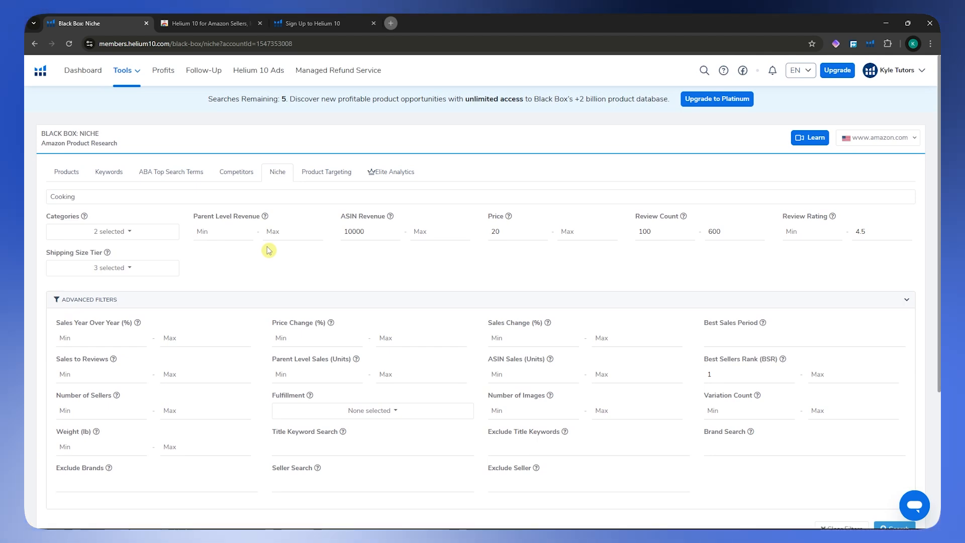
scroll(95, 357, "down", 3)
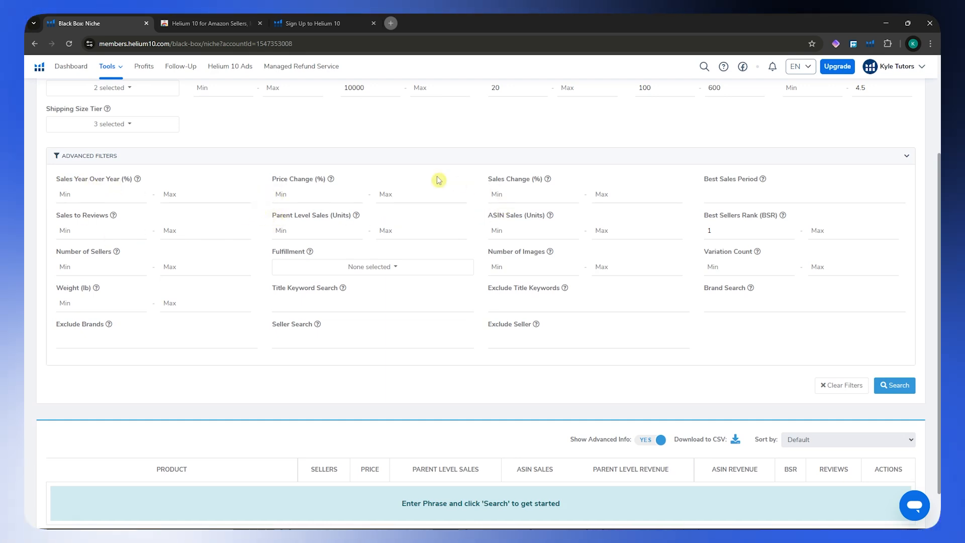
left_click(709, 231)
key("BackSpace")
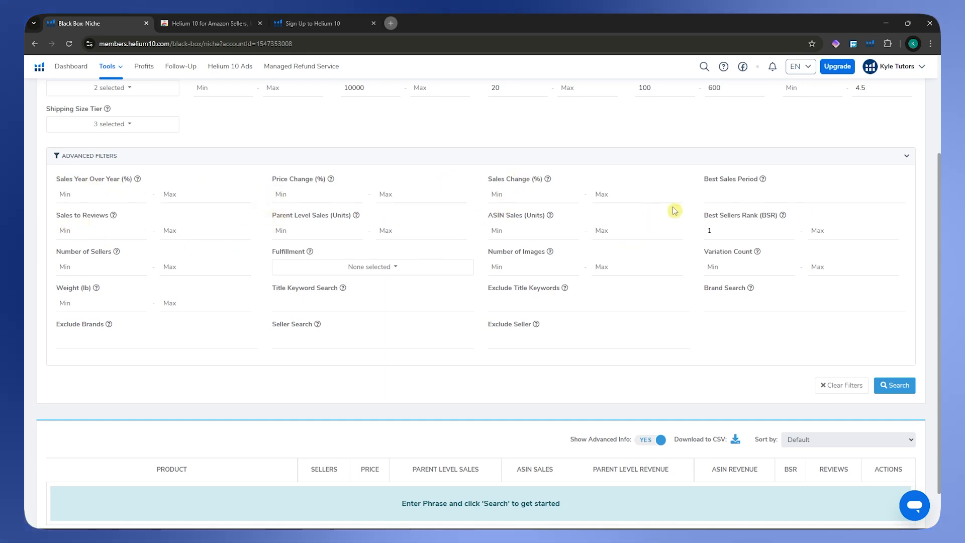
left_click(910, 159)
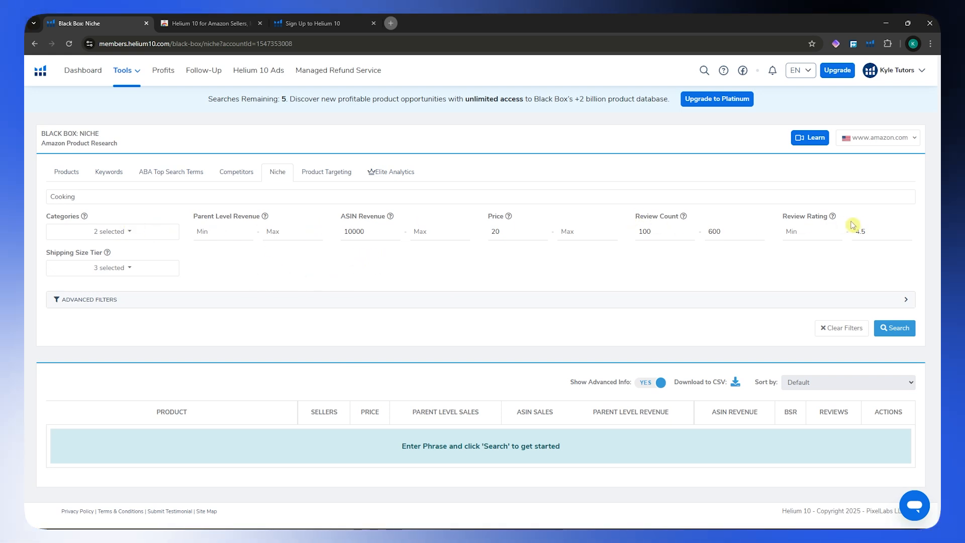
Step: Run the cooking niche search and review the product results against the filters
left_click(901, 328)
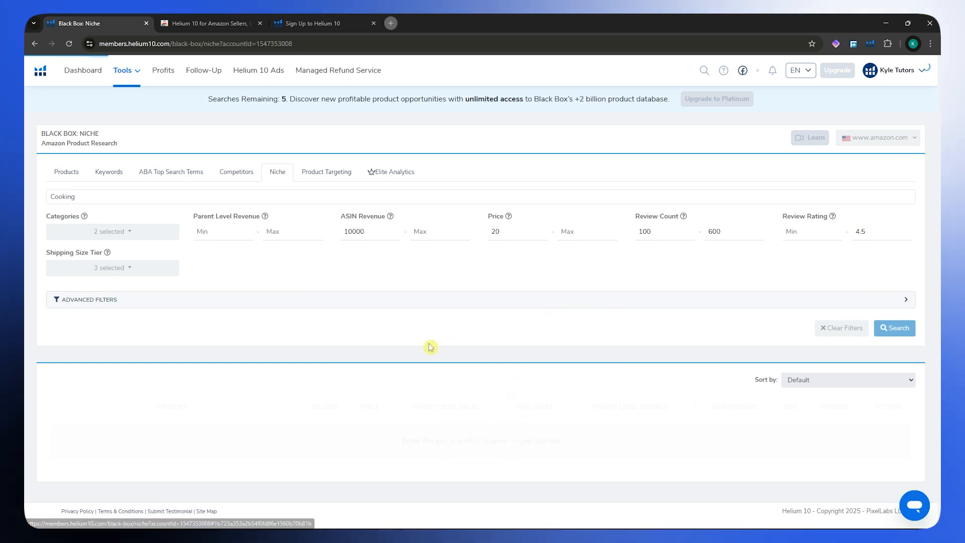
scroll(392, 301, "down", 3)
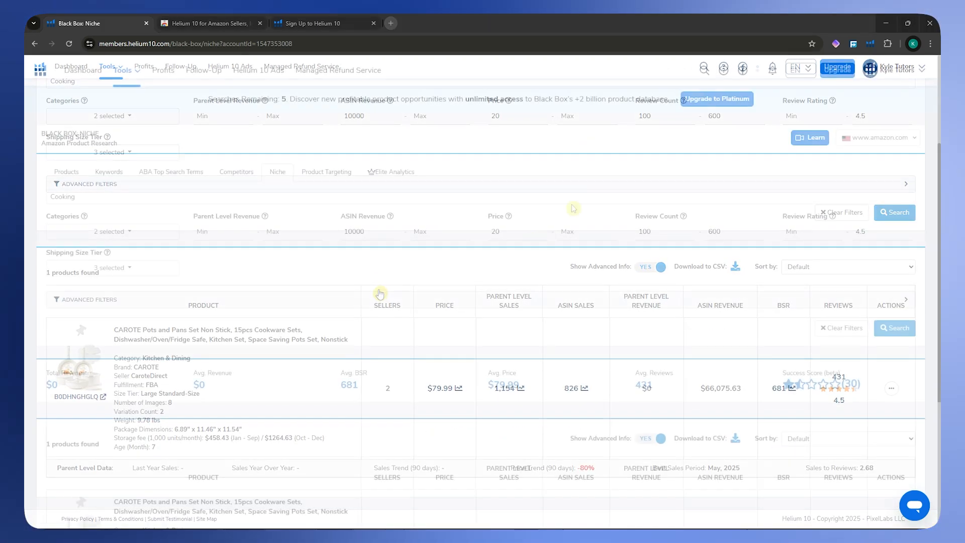
scroll(513, 254, "down", 3)
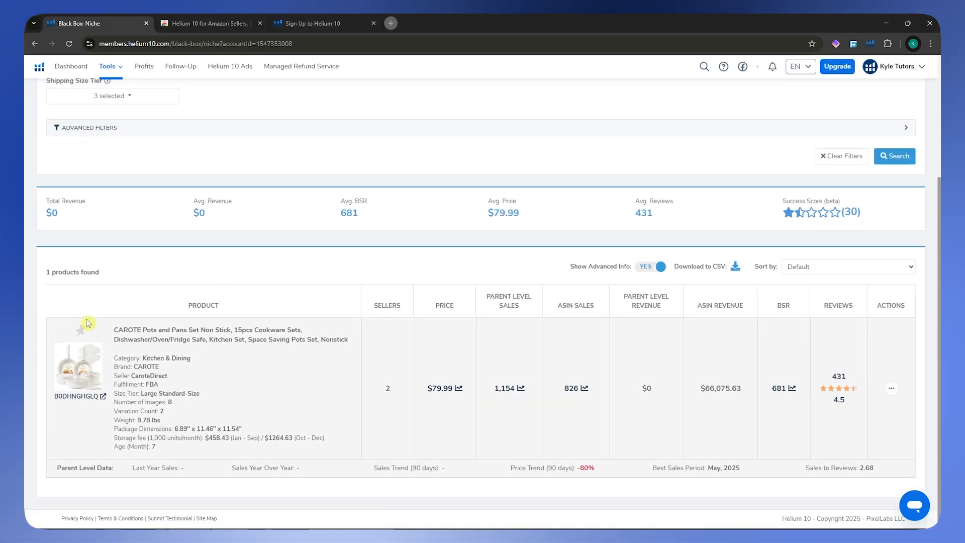
scroll(88, 318, "up", 5)
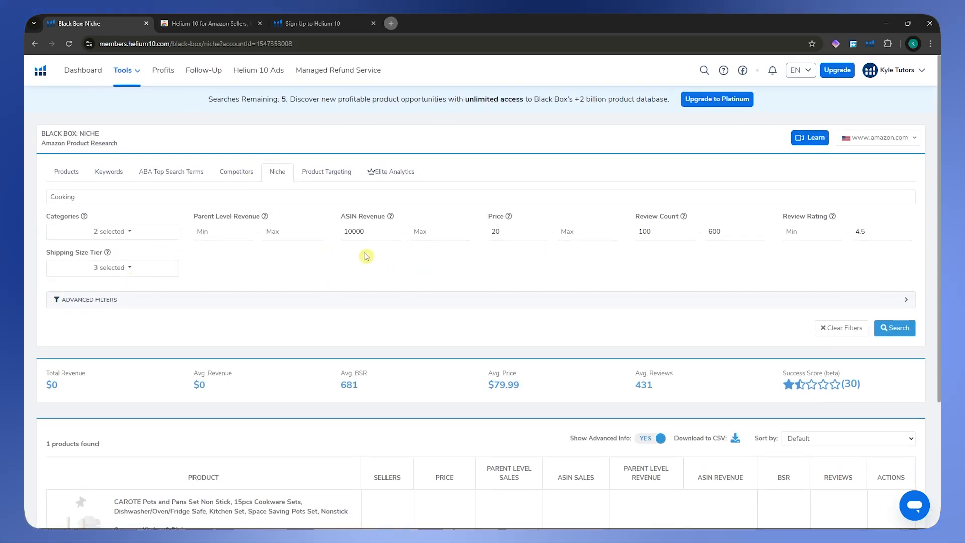
scroll(267, 283, "down", 3)
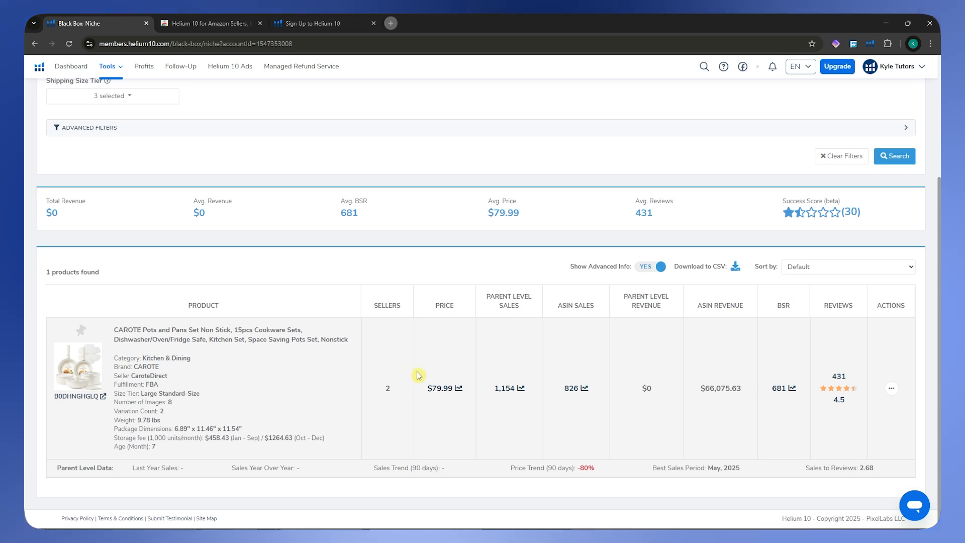
Step: Add the CAROTE pots and pans set from the results to My List
left_click(891, 391)
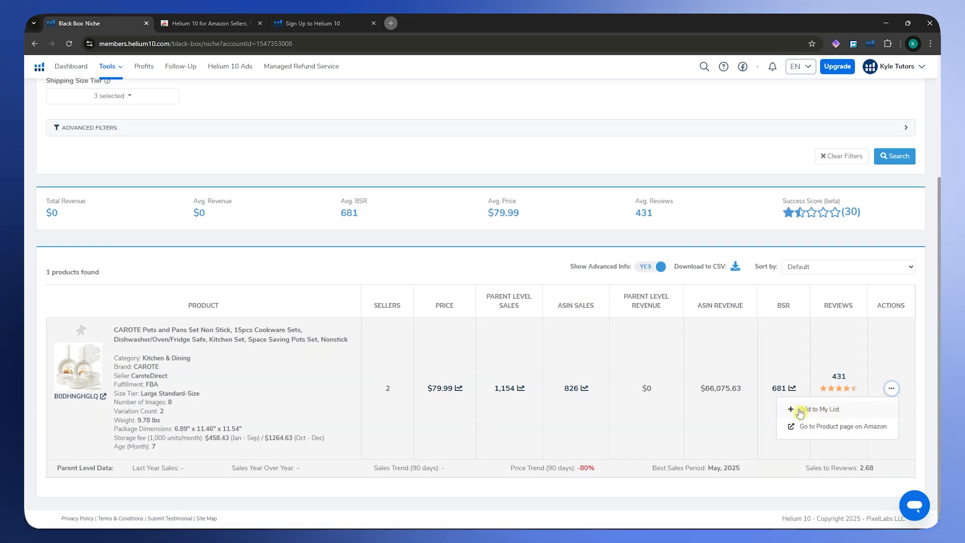
left_click(837, 411)
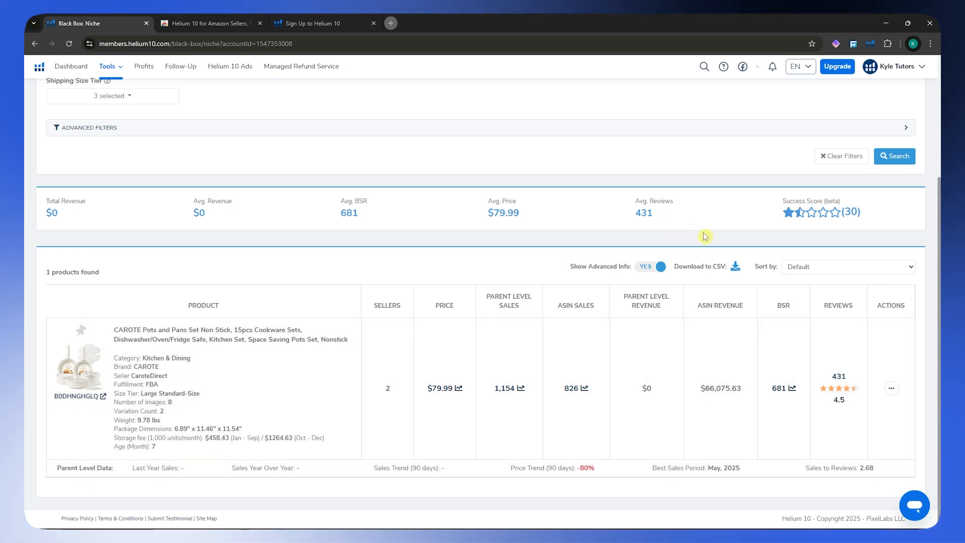
scroll(423, 241, "up", 3)
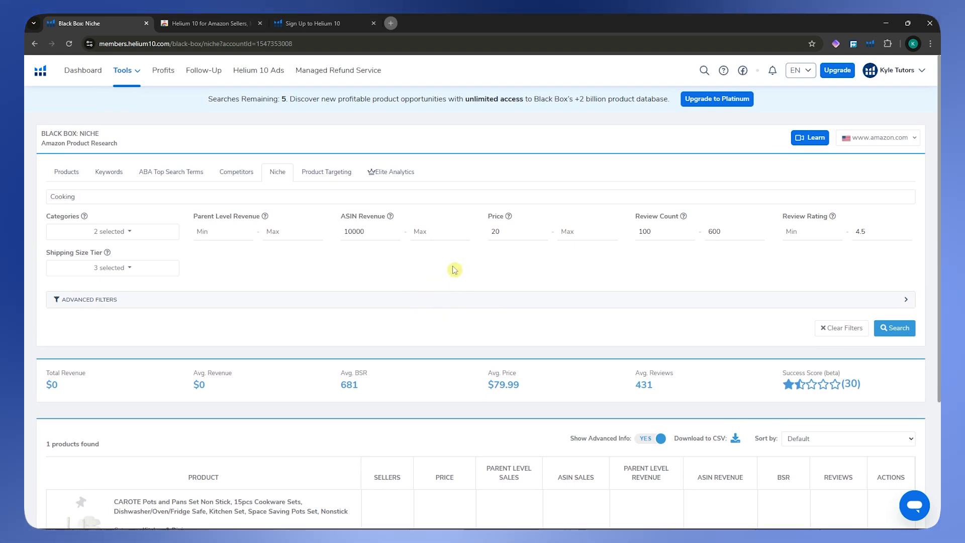
scroll(212, 396, "down", 2)
scroll(183, 345, "up", 2)
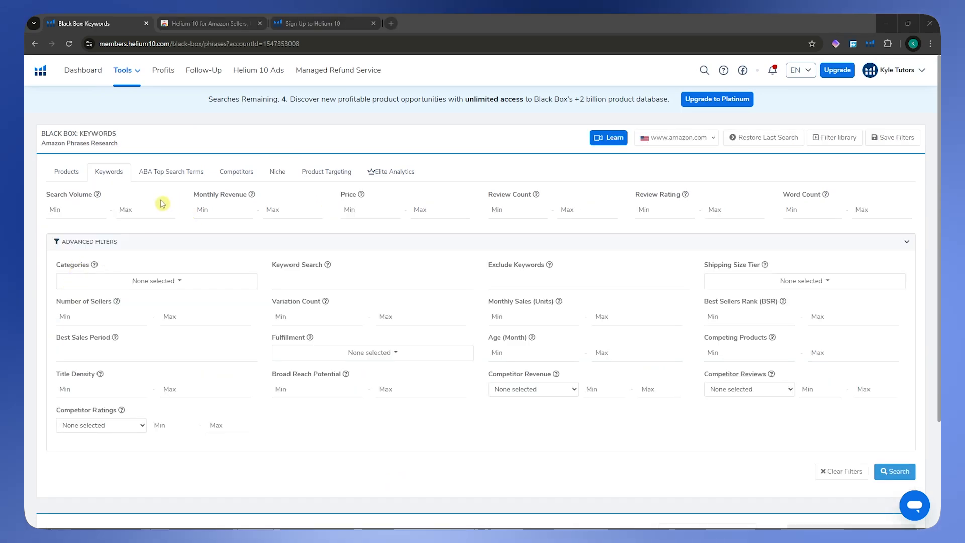
Step: In Black Box's Keywords search, set minimums of 2000 search volume, 7000 monthly revenue, 20 price and 100 reviews
left_click(109, 173)
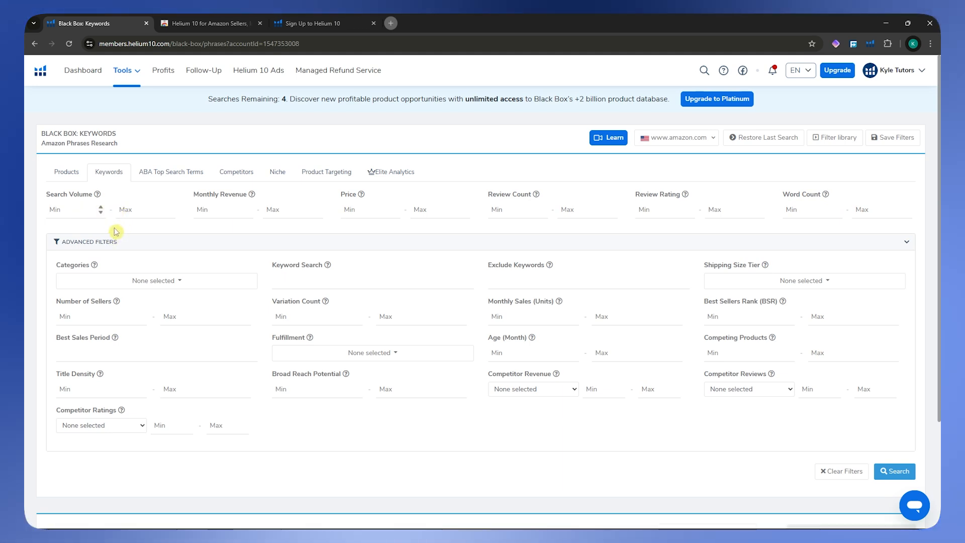
type("2000")
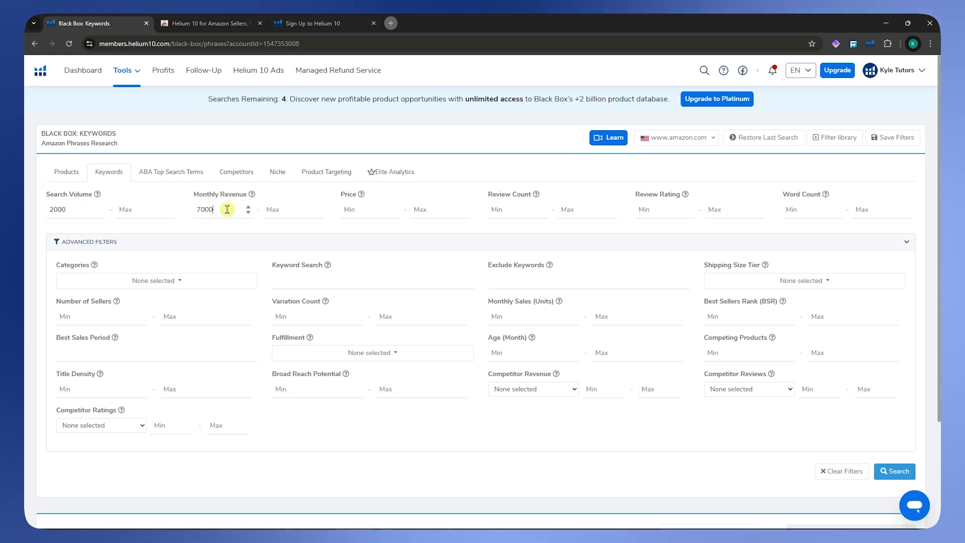
left_click(372, 210)
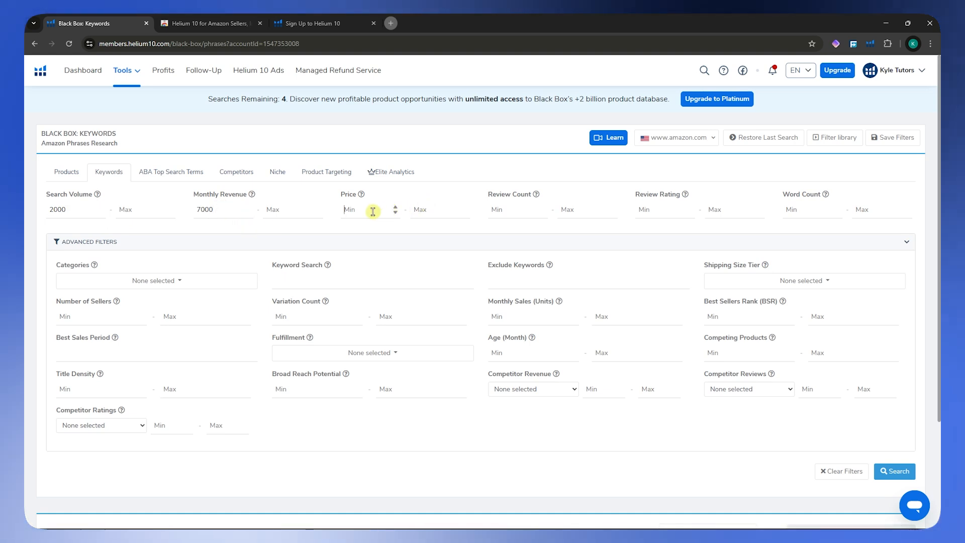
type("20")
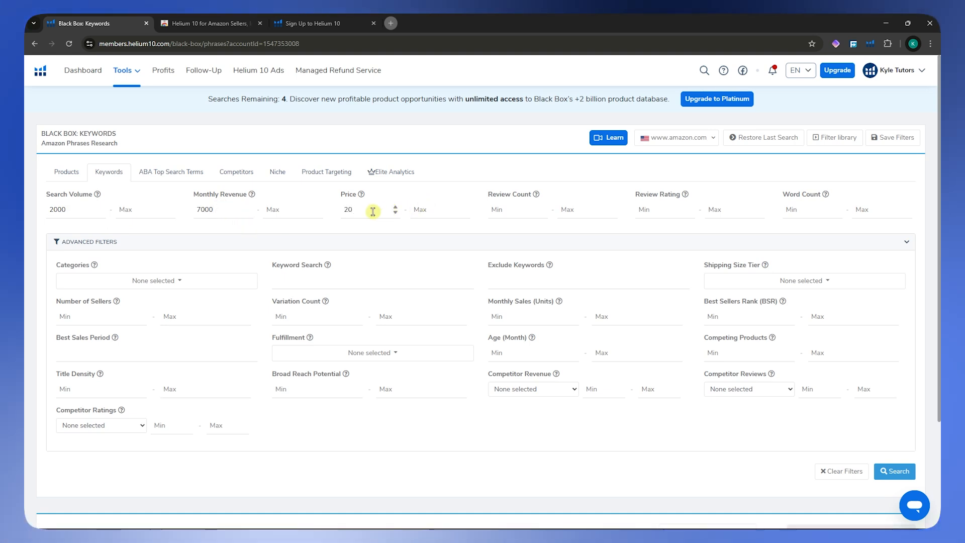
left_click(516, 208)
type("100")
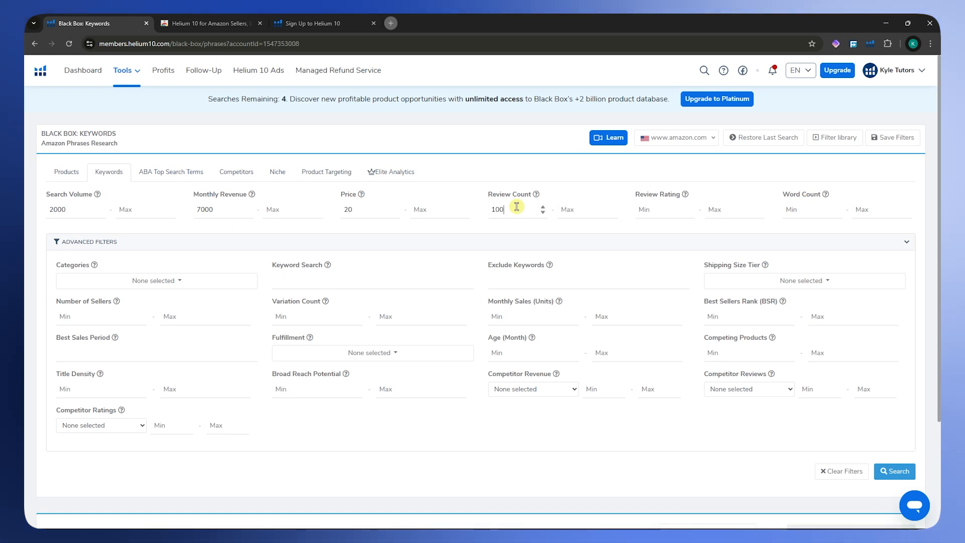
Step: Set maximums of 700 reviews and 4.5 review rating, a minimum Best Sellers Rank of 100, and run the keyword search
left_click(568, 207)
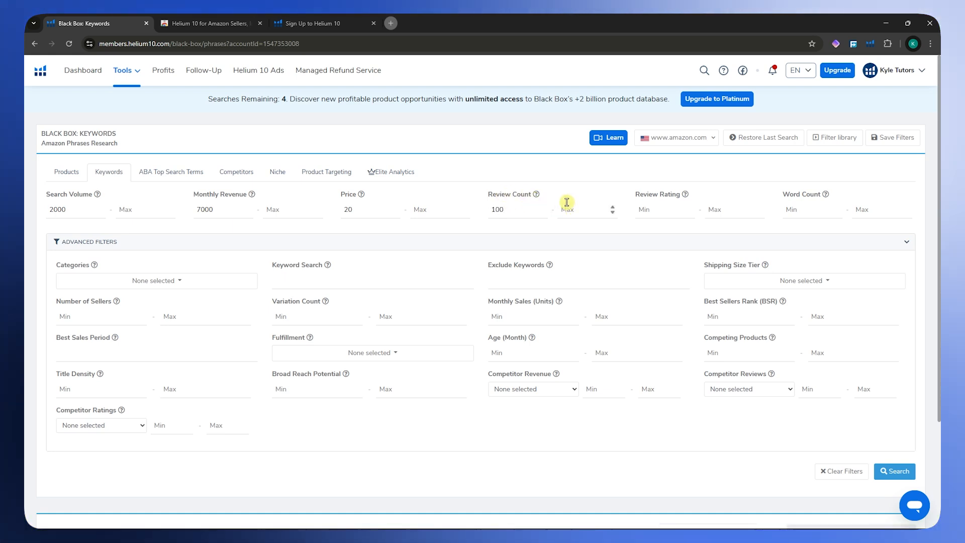
type("700")
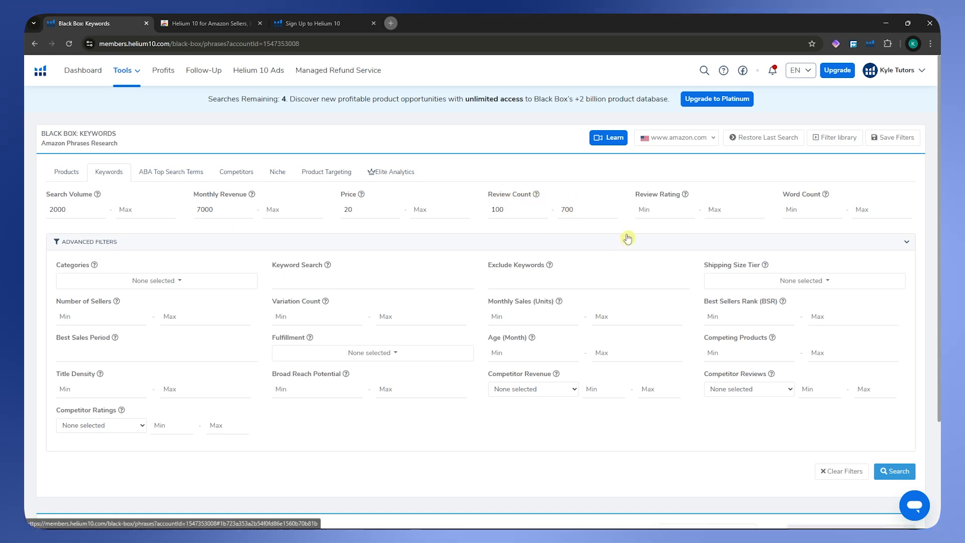
left_click(735, 216)
type("4.5")
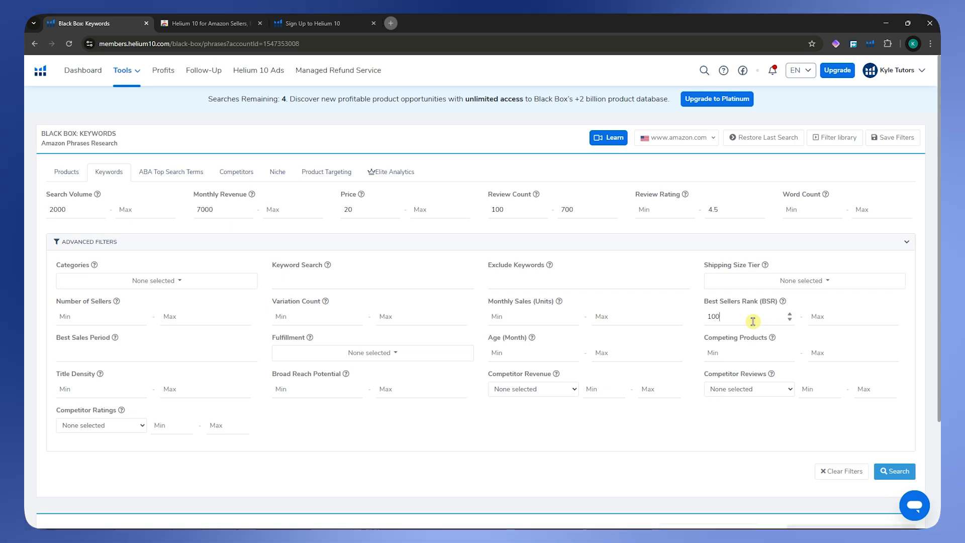
left_click(897, 471)
Step: Look through the first keyword results and check their categories, prices and sales data against the filters
scroll(895, 452, "down", 4)
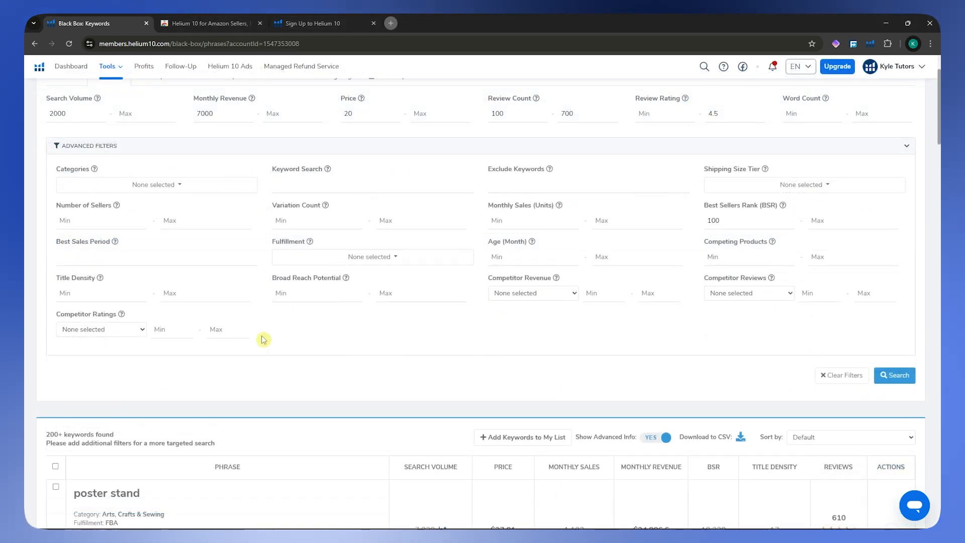
left_click_drag(47, 338, 96, 337)
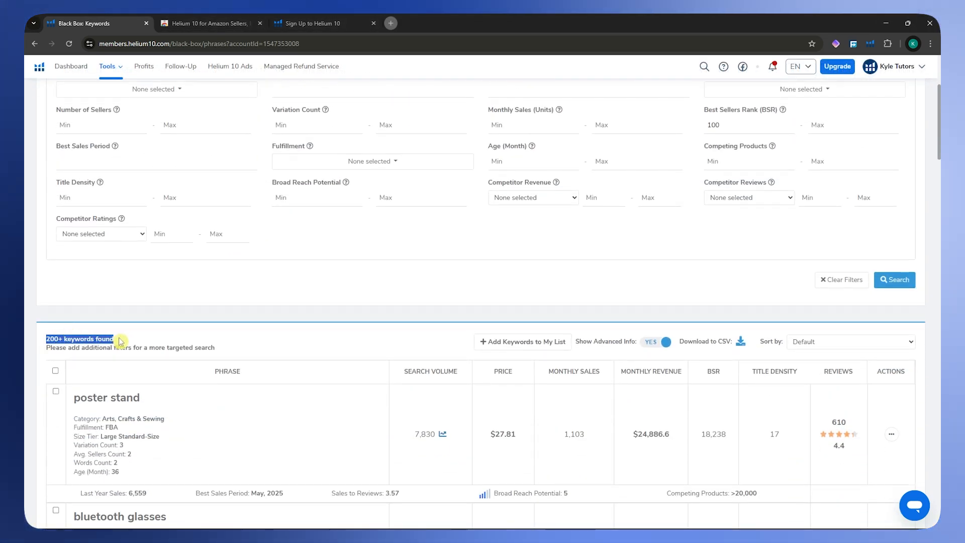
left_click(312, 261)
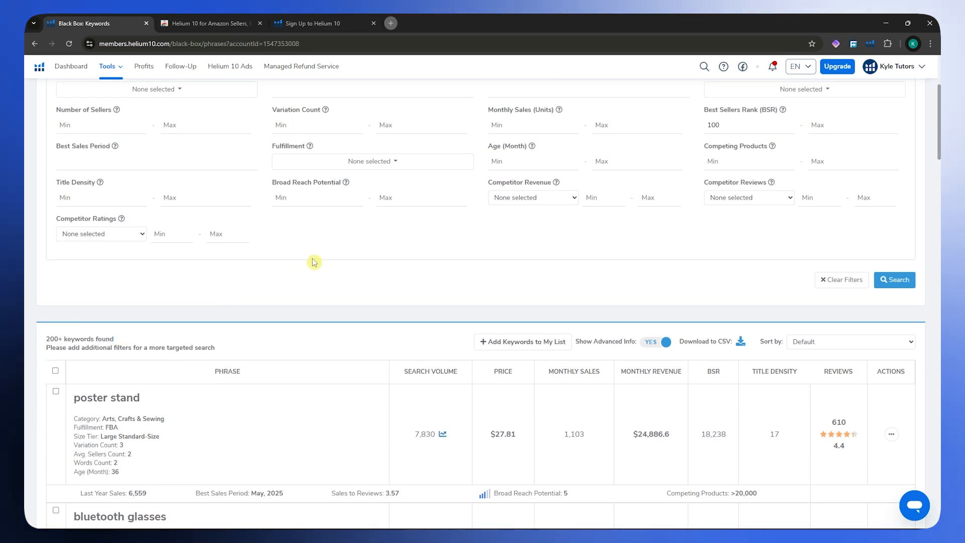
scroll(311, 261, "down", 4)
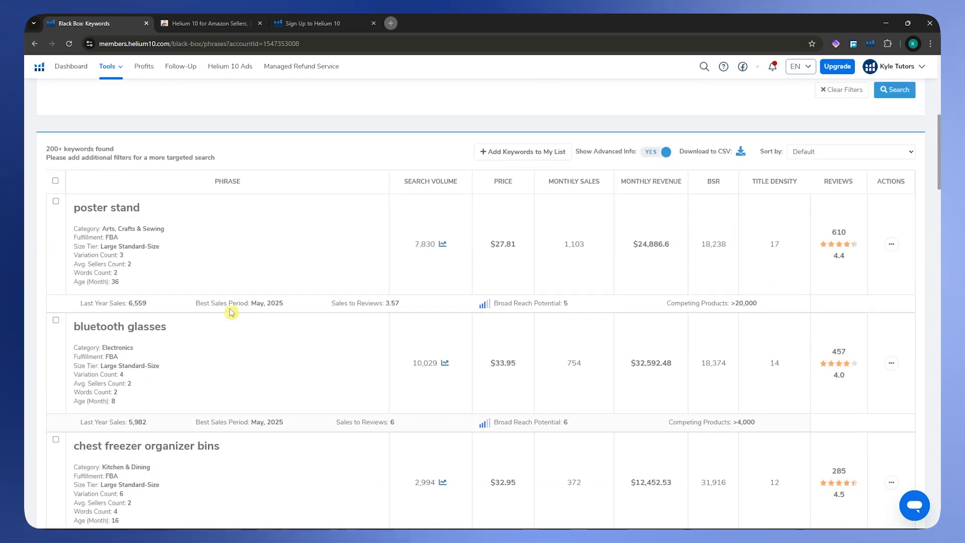
scroll(106, 176, "up", 2)
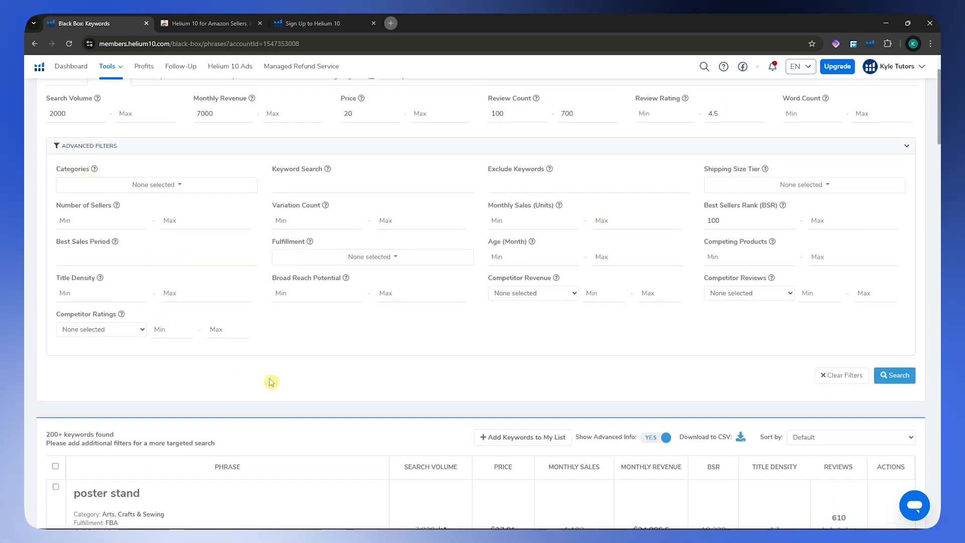
scroll(242, 347, "down", 7)
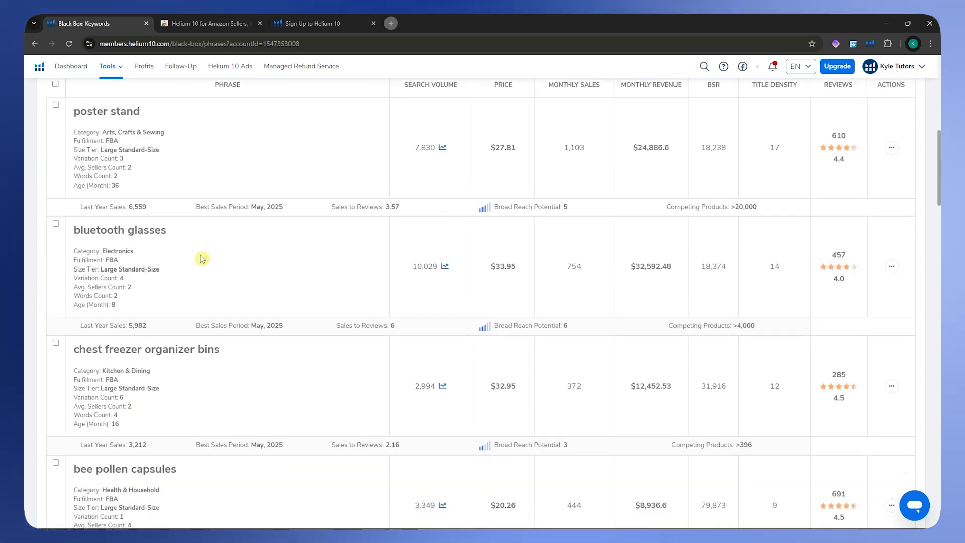
scroll(129, 241, "up", 2)
scroll(131, 245, "down", 5)
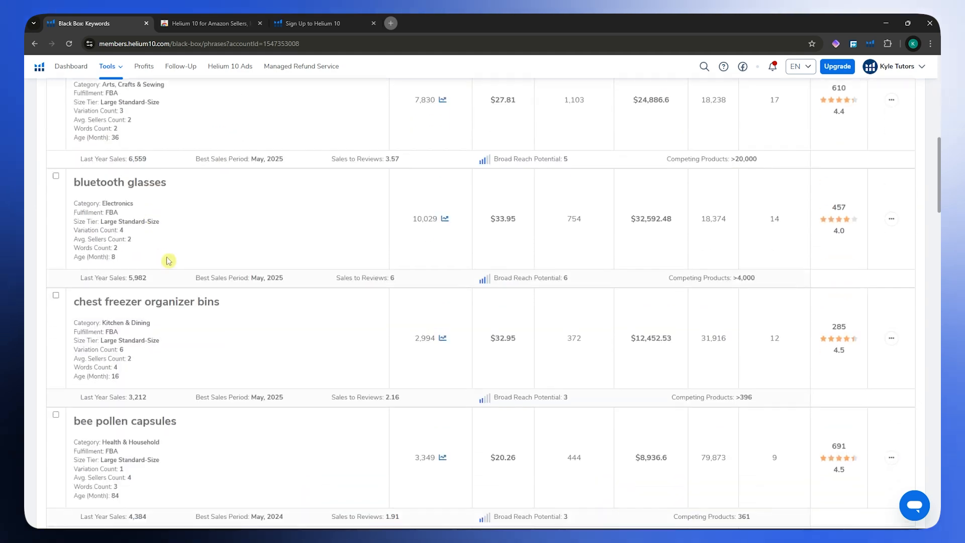
scroll(116, 248, "down", 4)
scroll(134, 272, "up", 9)
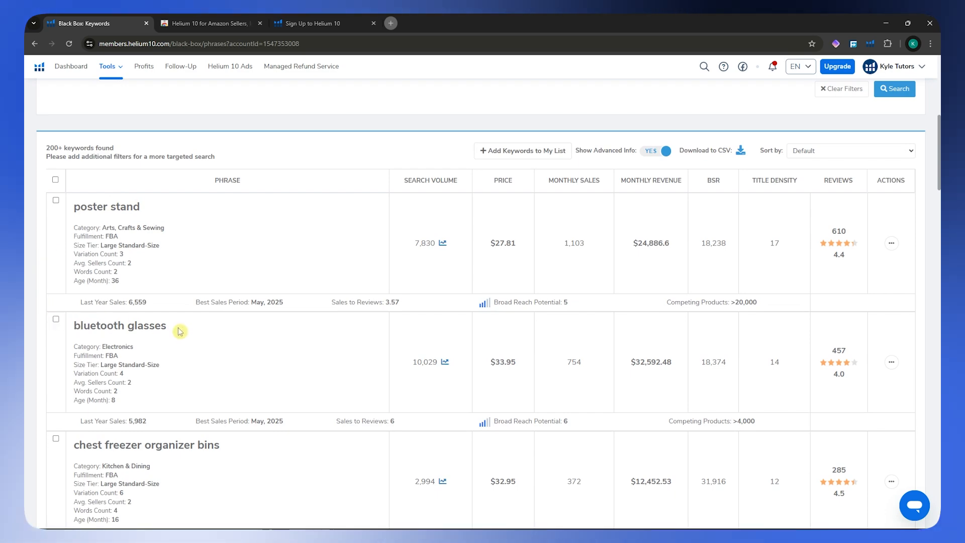
scroll(77, 362, "down", 2)
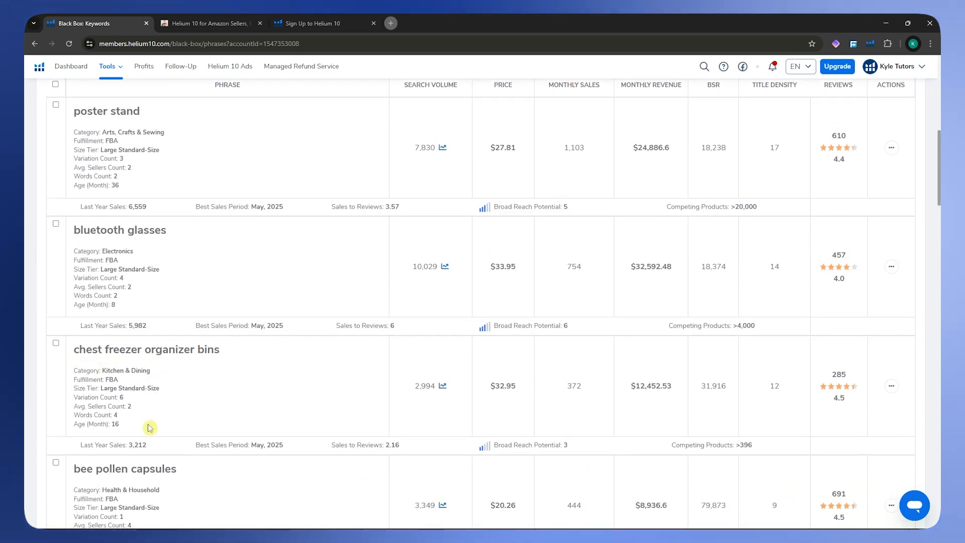
scroll(185, 390, "down", 2)
scroll(190, 441, "up", 3)
scroll(199, 397, "up", 2)
scroll(231, 371, "down", 2)
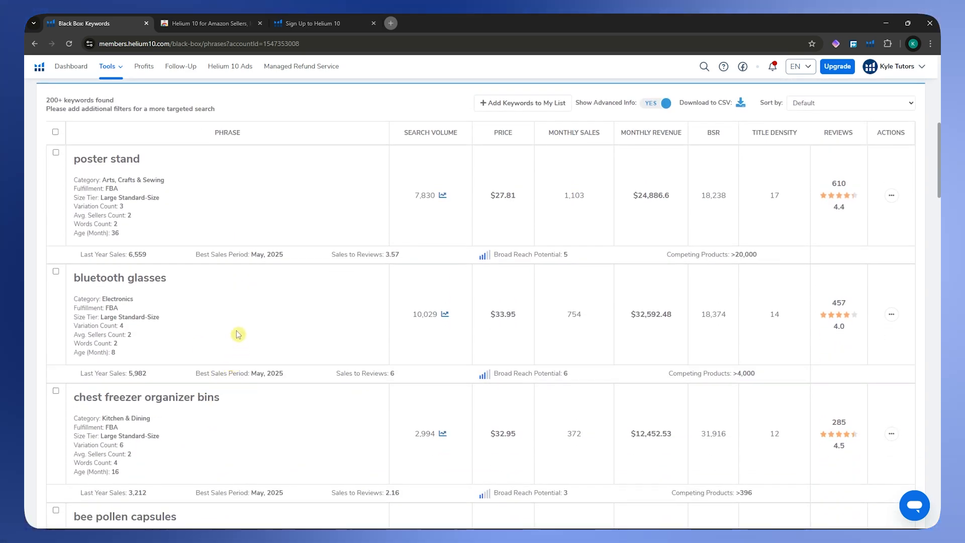
scroll(257, 300, "down", 6)
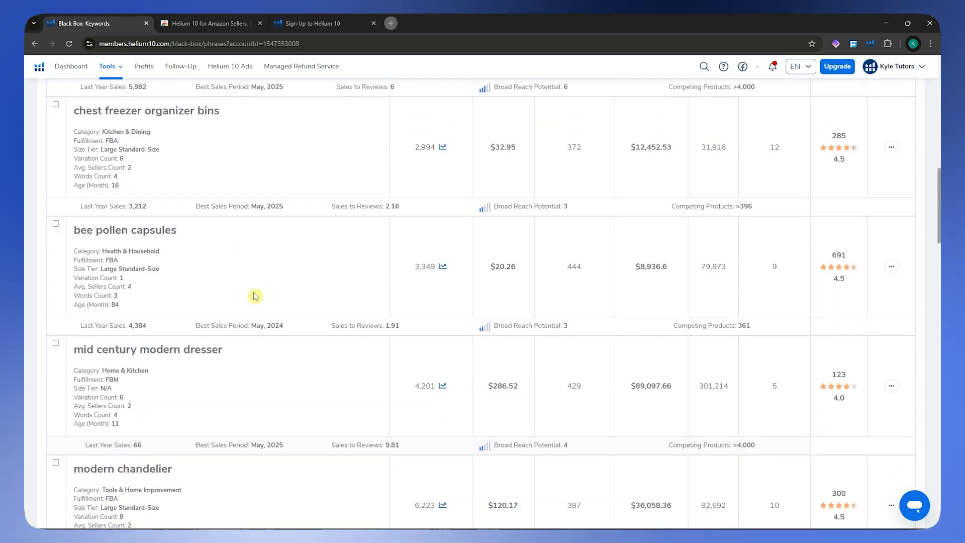
scroll(256, 297, "down", 5)
scroll(259, 299, "up", 14)
scroll(342, 284, "up", 1)
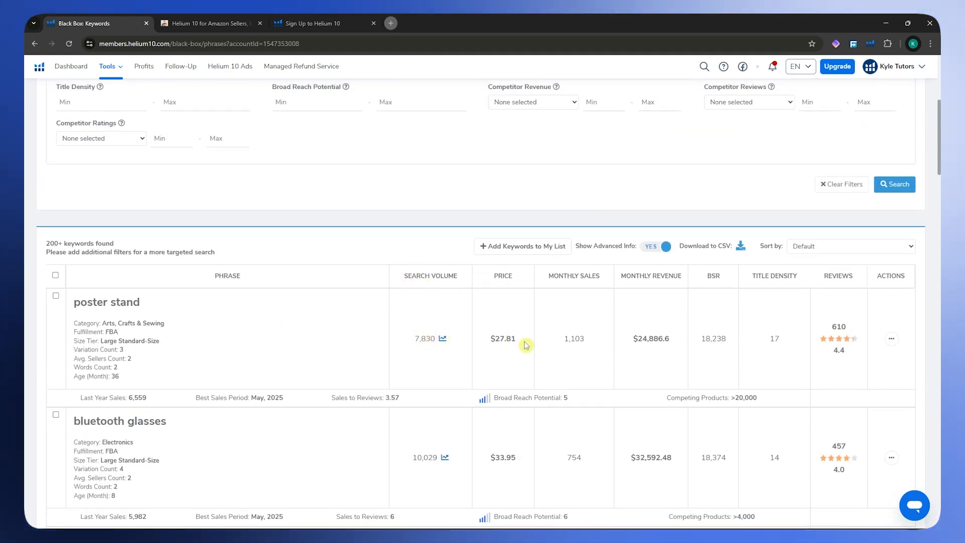
Step: Examine the poster stand keyword's monthly sales, title density and review rating alongside the neighbouring phrases
double_click(570, 337)
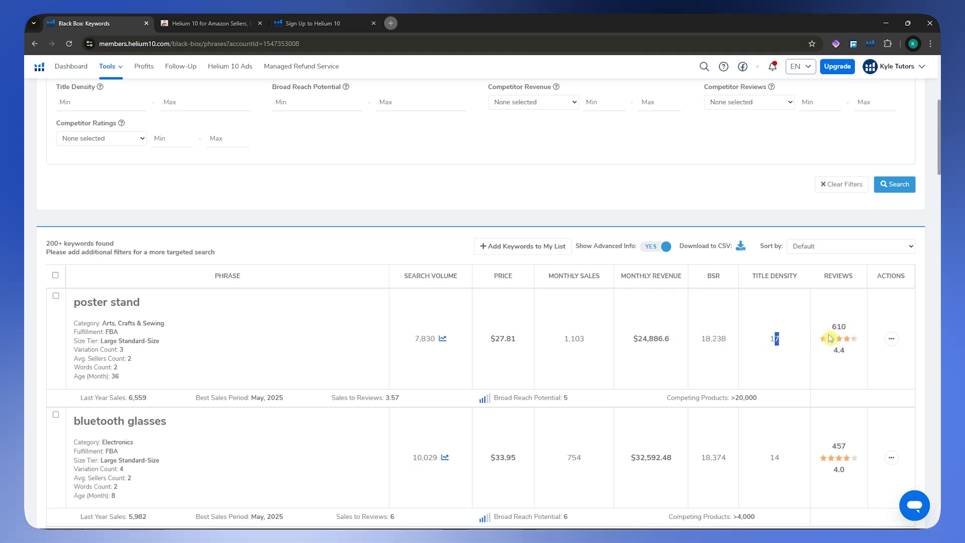
scroll(837, 353, "down", 2)
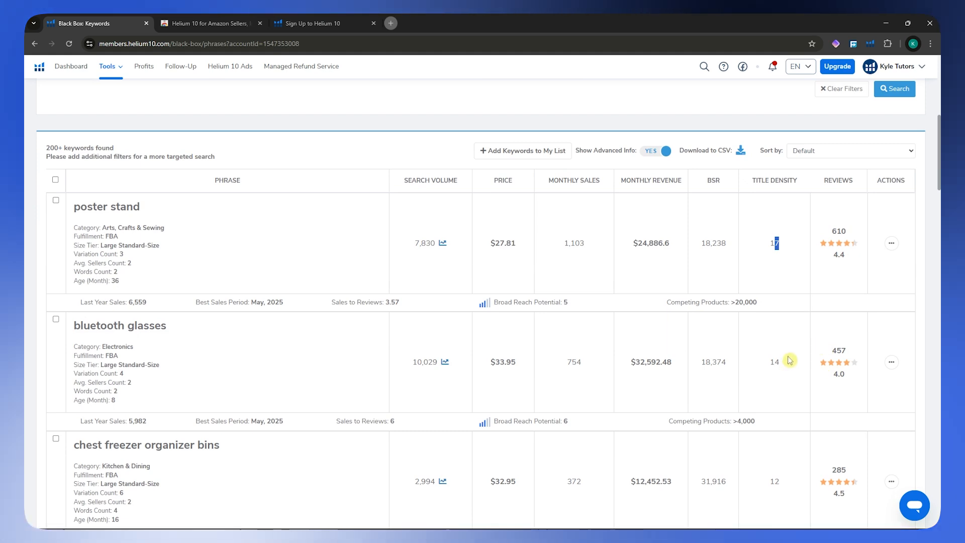
scroll(832, 323, "down", 2)
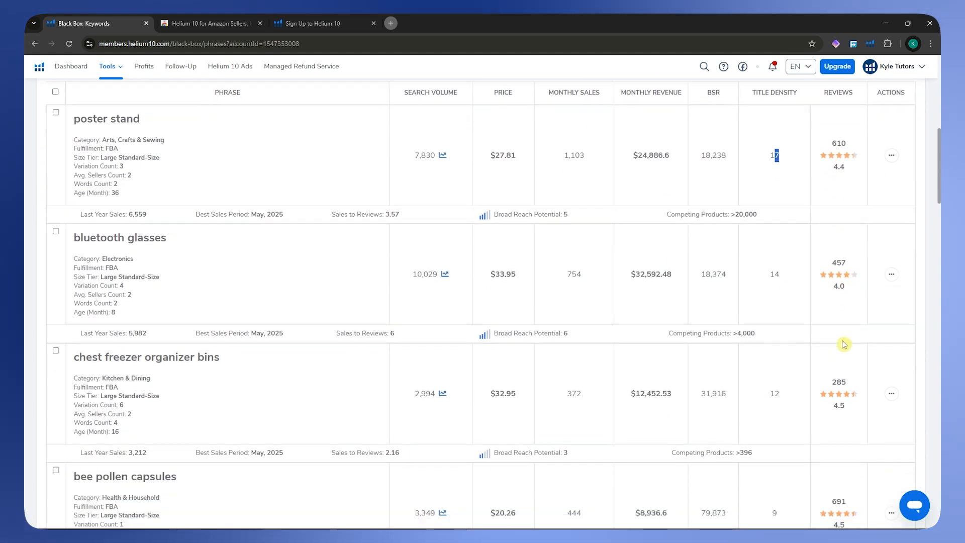
double_click(835, 159)
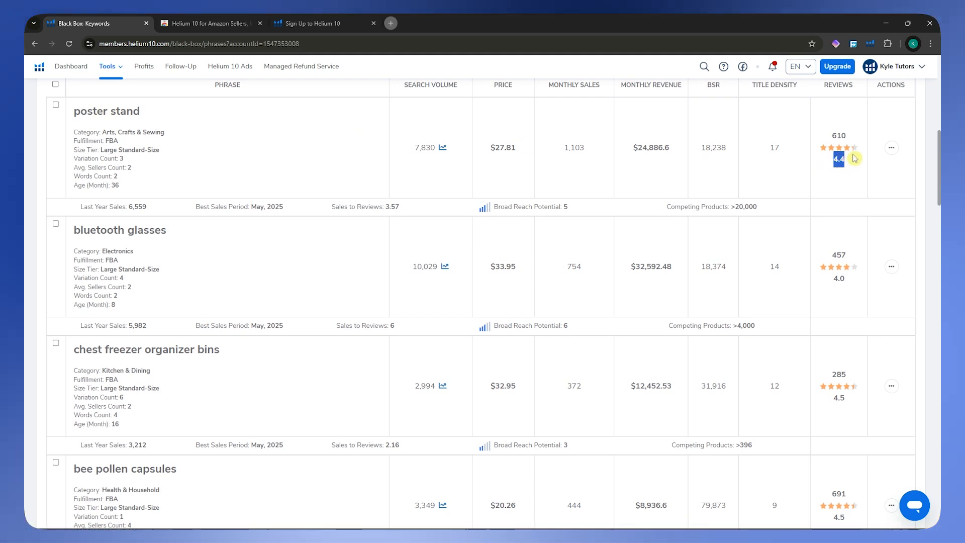
scroll(850, 159, "up", 2)
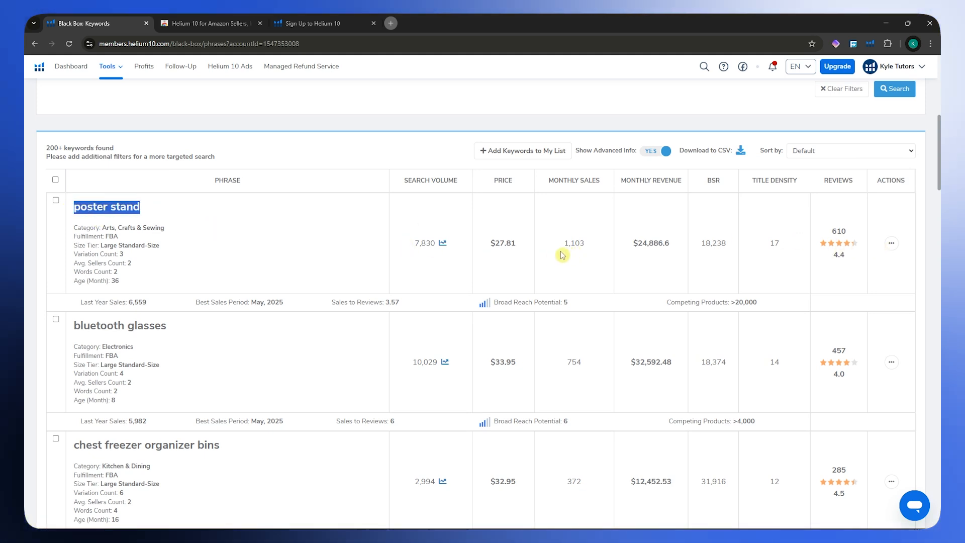
Step: View the poster stand keyword on Amazon, look over the competing listings and close that page
left_click(891, 246)
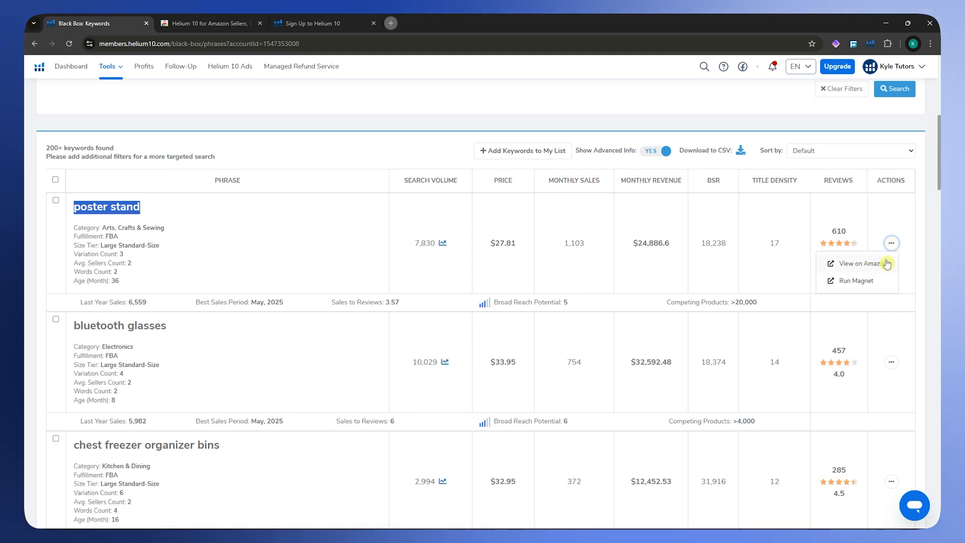
left_click(861, 269)
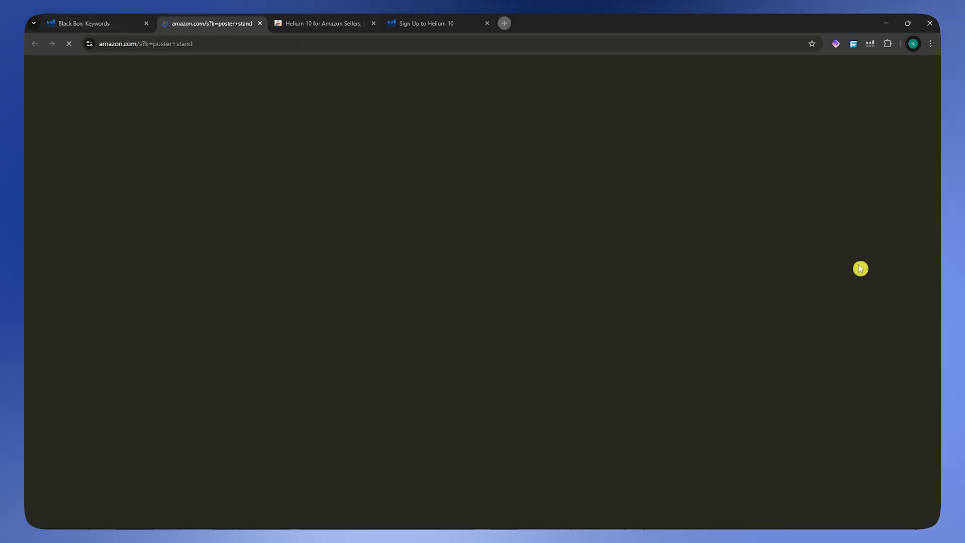
scroll(498, 243, "down", 1)
scroll(498, 243, "down", 12)
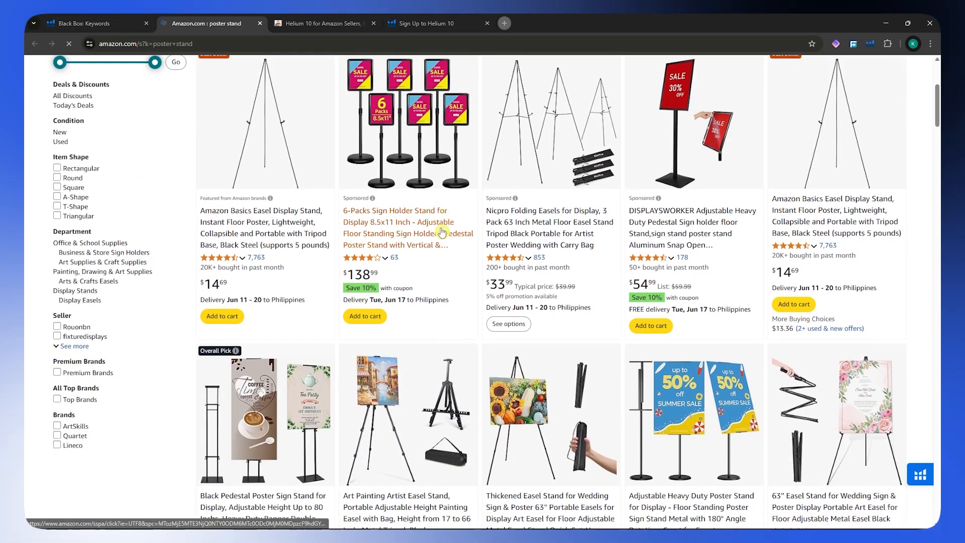
scroll(521, 273, "up", 6)
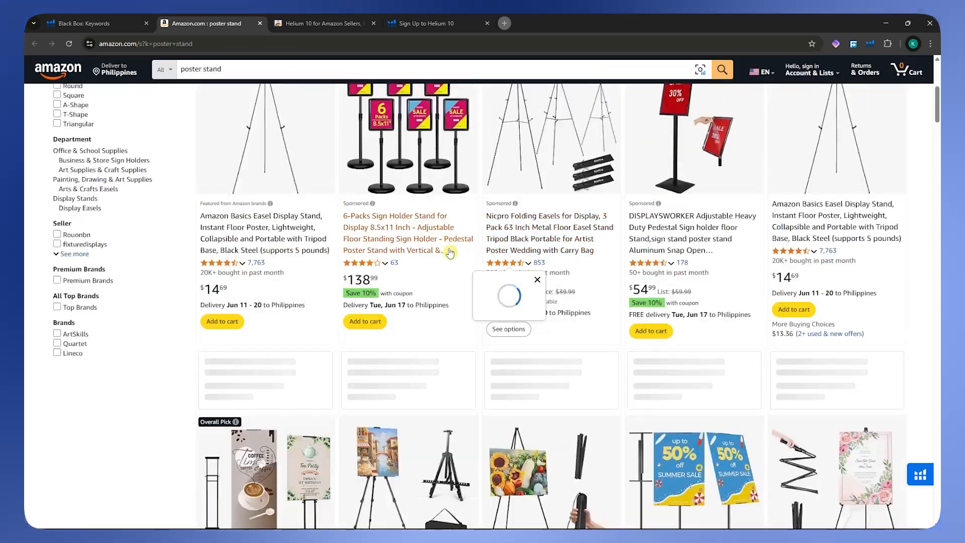
scroll(430, 311, "up", 7)
scroll(430, 312, "down", 6)
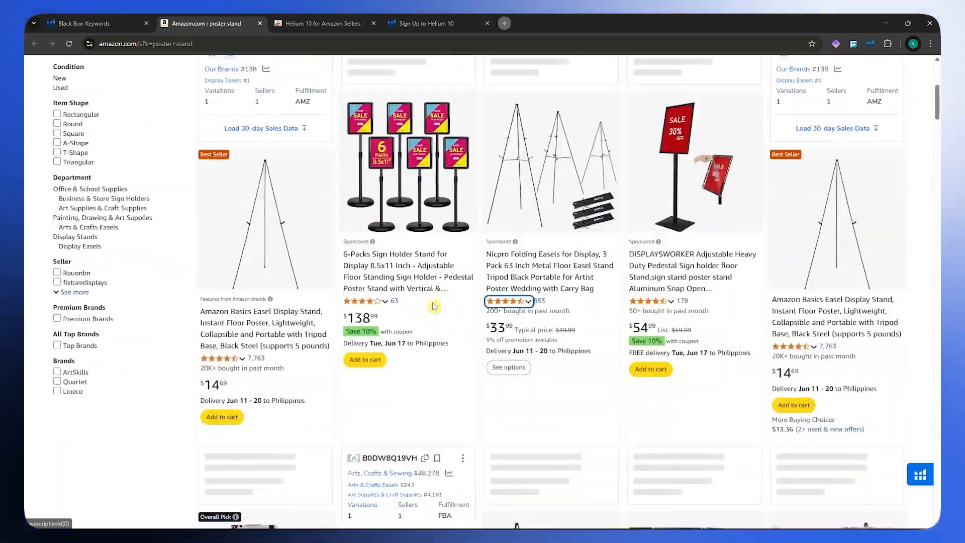
scroll(452, 292, "up", 5)
scroll(452, 291, "down", 8)
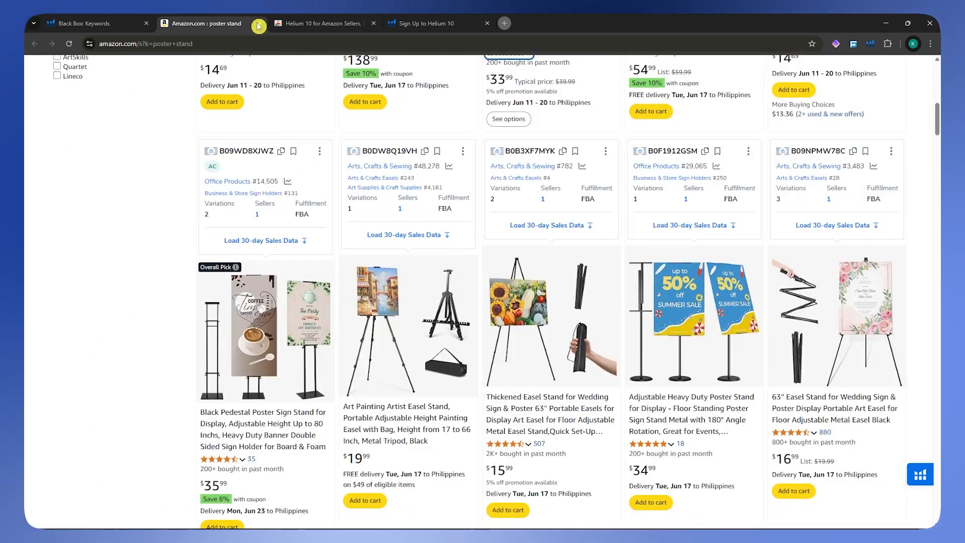
left_click(259, 24)
Step: Browse further down the Black Box keyword results for other product ideas beyond poster stand
scroll(341, 241, "down", 6)
scroll(341, 206, "down", 7)
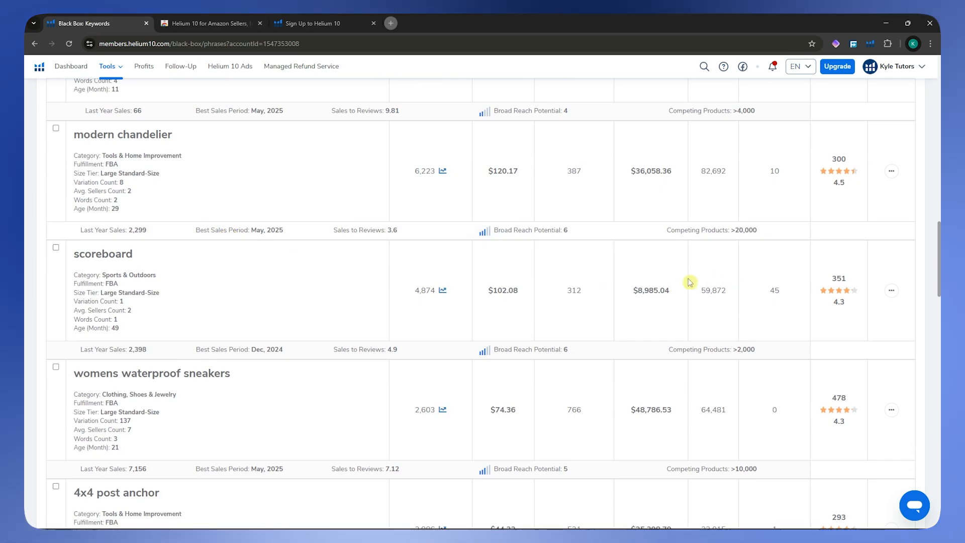
scroll(877, 329, "up", 3)
scroll(168, 200, "up", 2)
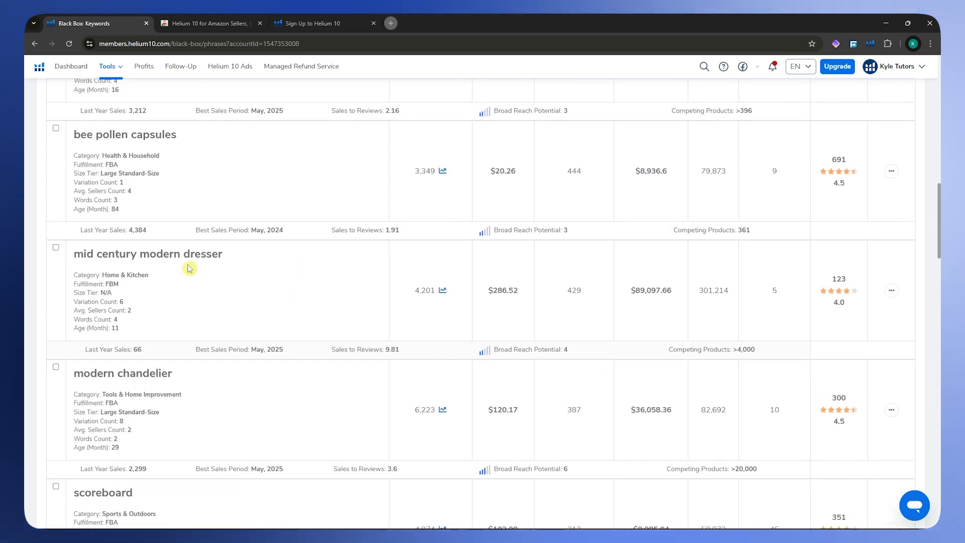
scroll(282, 279, "down", 7)
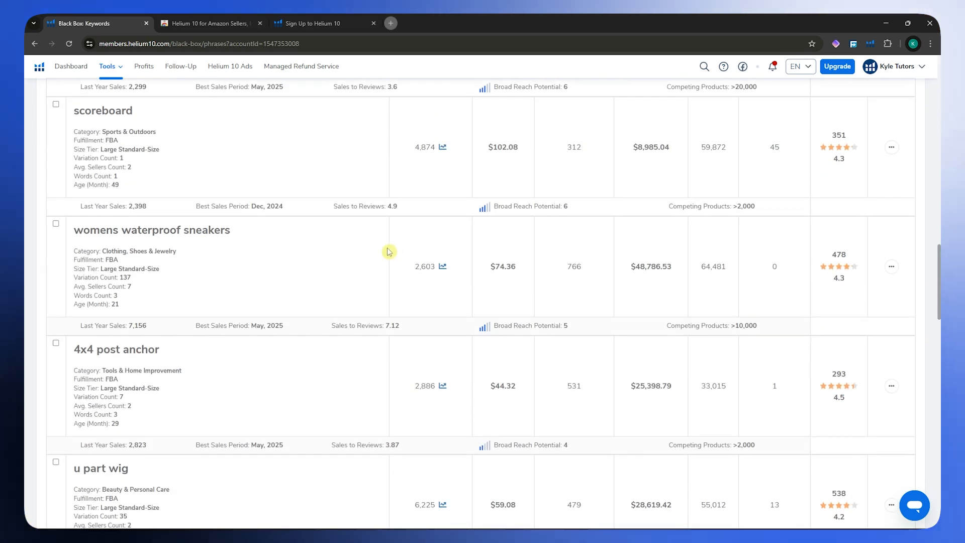
scroll(406, 244, "down", 8)
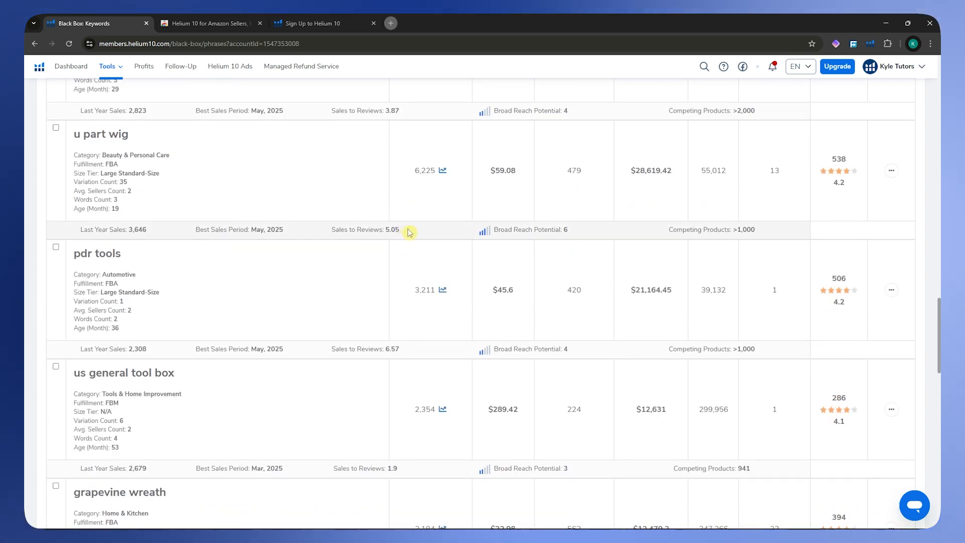
scroll(415, 232, "down", 7)
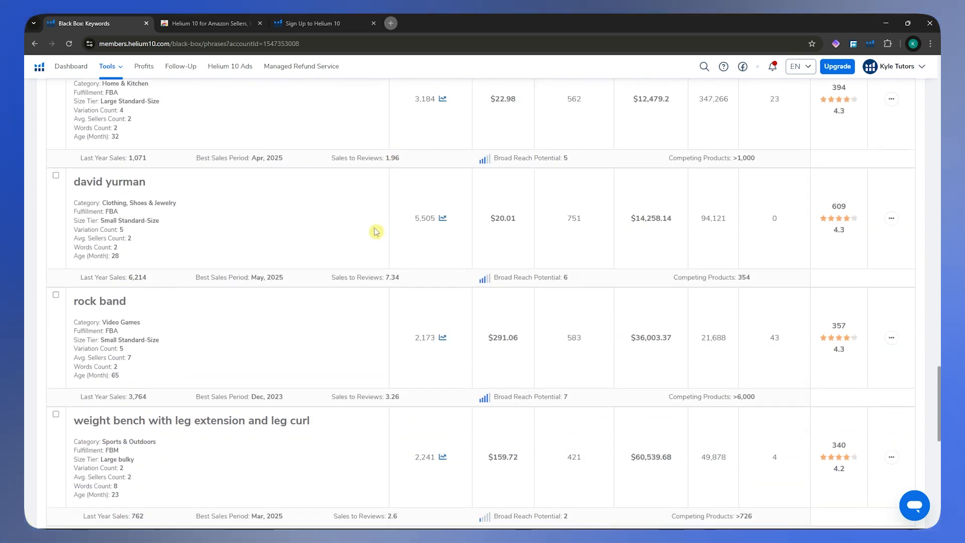
Step: Sort the keyword results by search volume from low to high and look over the reordered phrases
scroll(390, 313, "up", 20)
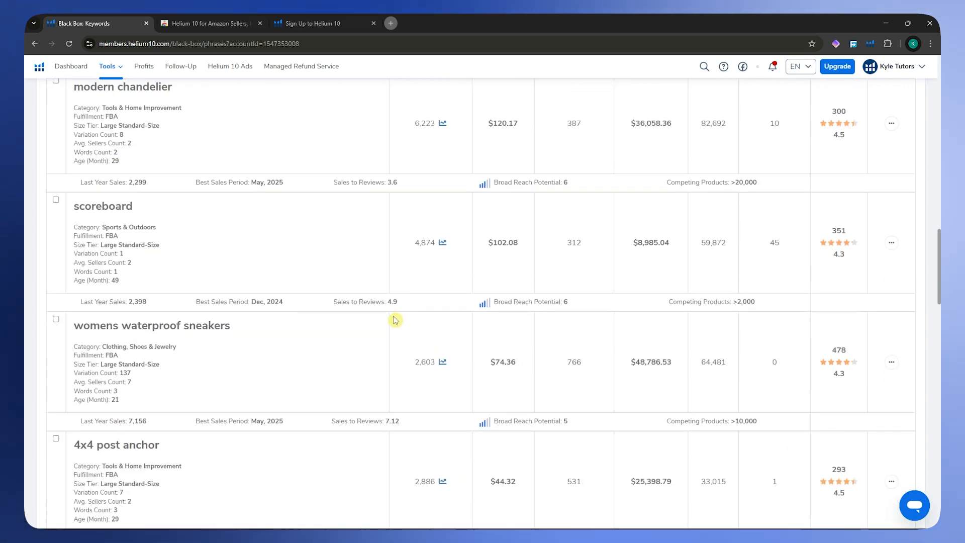
scroll(396, 317, "up", 12)
scroll(452, 302, "down", 6)
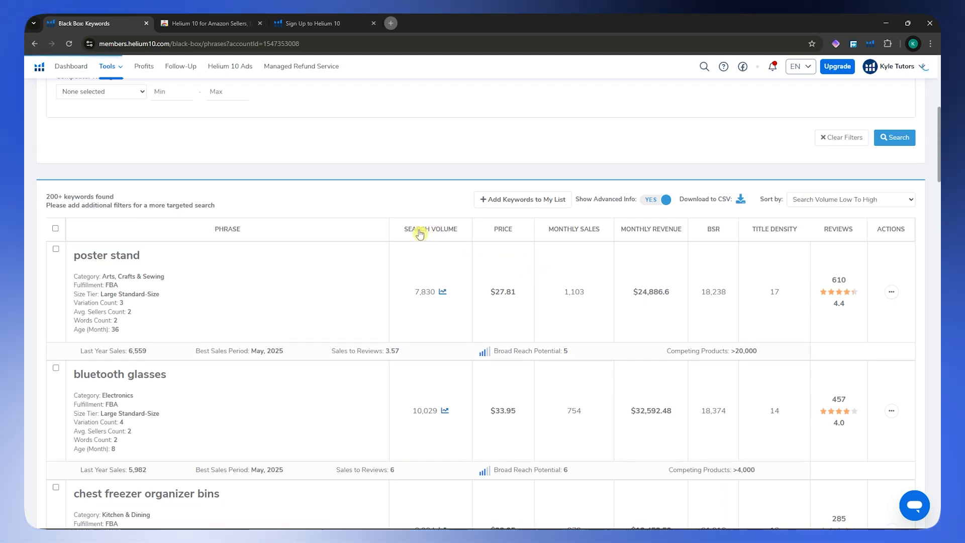
scroll(436, 236, "up", 7)
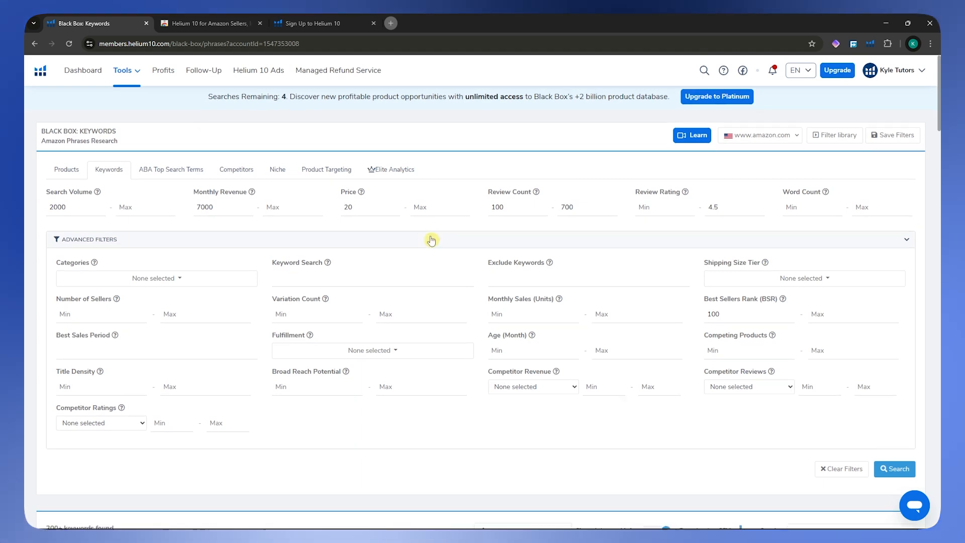
scroll(432, 240, "down", 6)
scroll(435, 234, "down", 6)
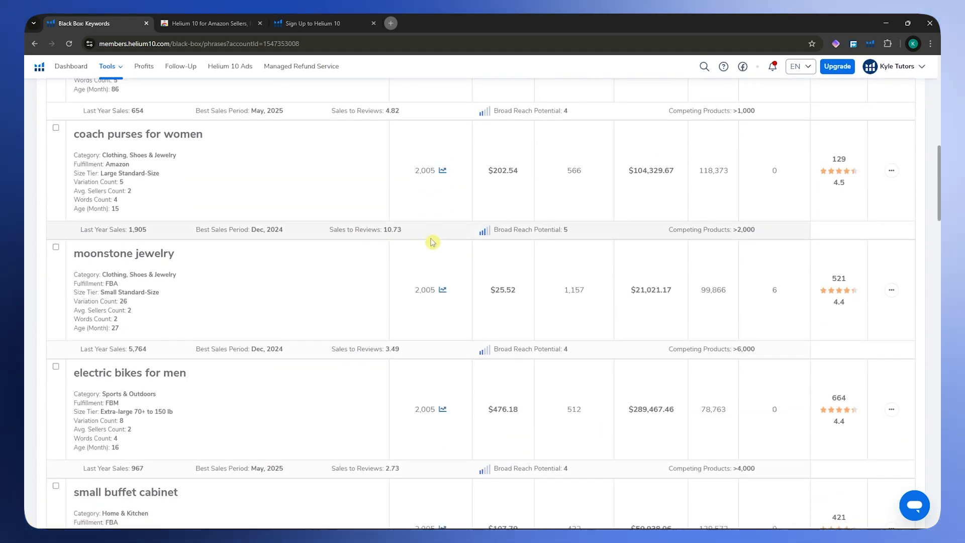
Step: Sort the keyword results by search volume from high to low and look over the highest-volume phrases
scroll(443, 236, "up", 5)
left_click(446, 233)
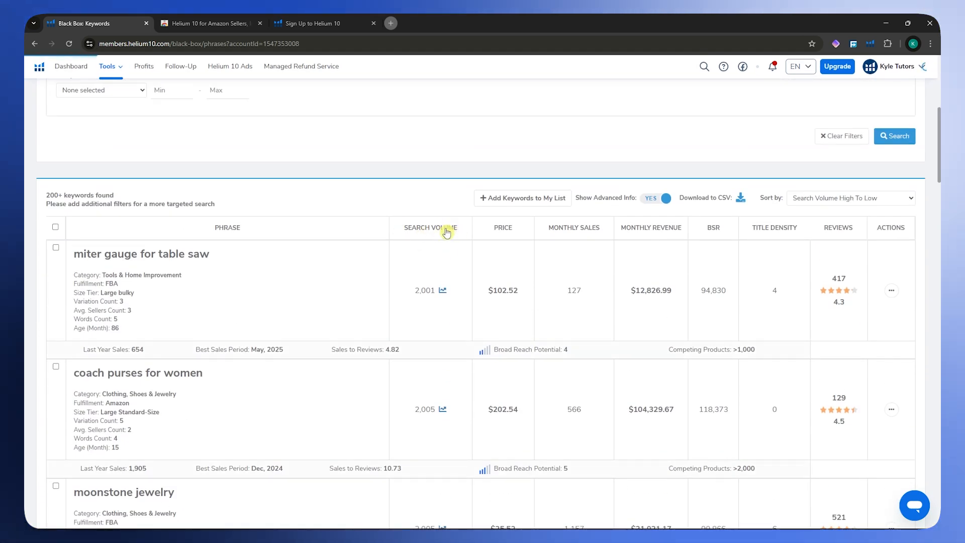
scroll(437, 261, "down", 8)
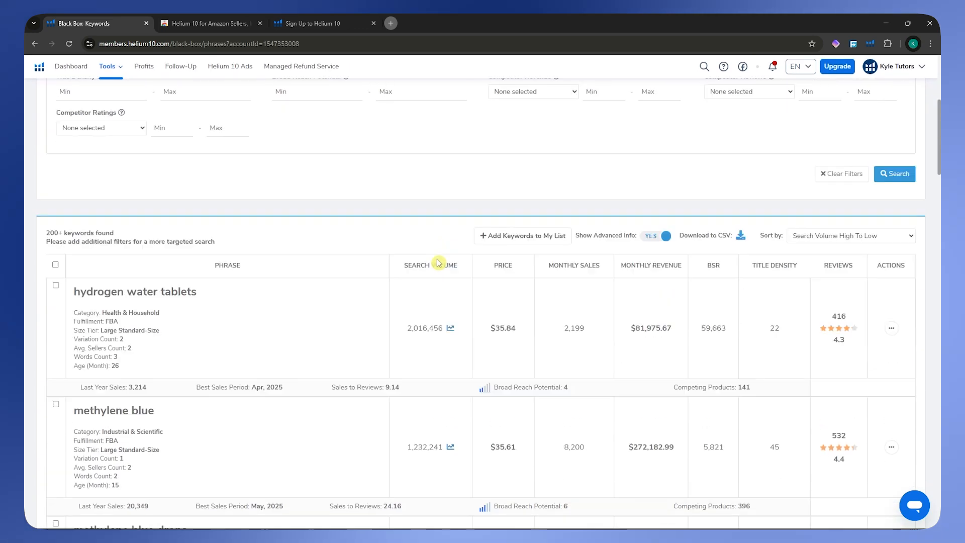
scroll(424, 206, "down", 3)
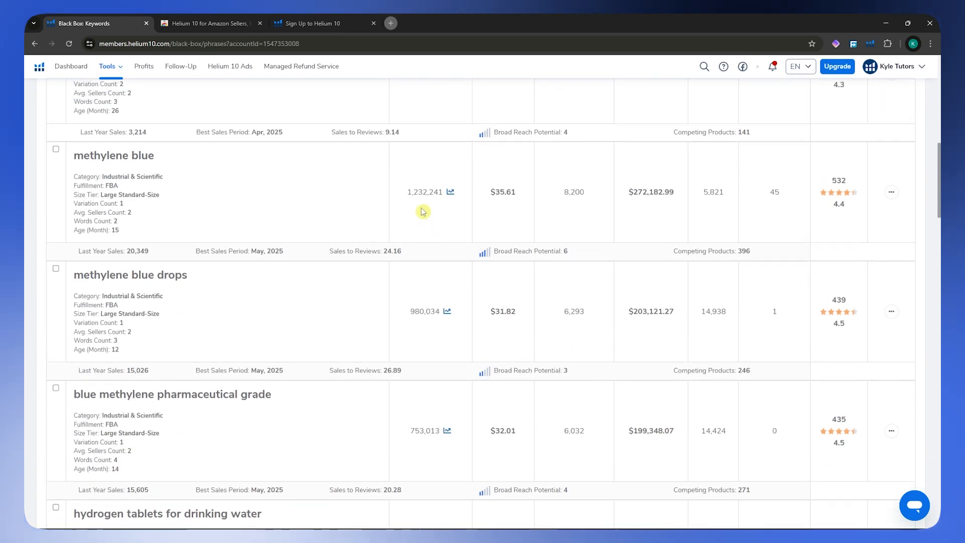
scroll(424, 206, "up", 3)
left_click_drag(406, 196, 443, 195)
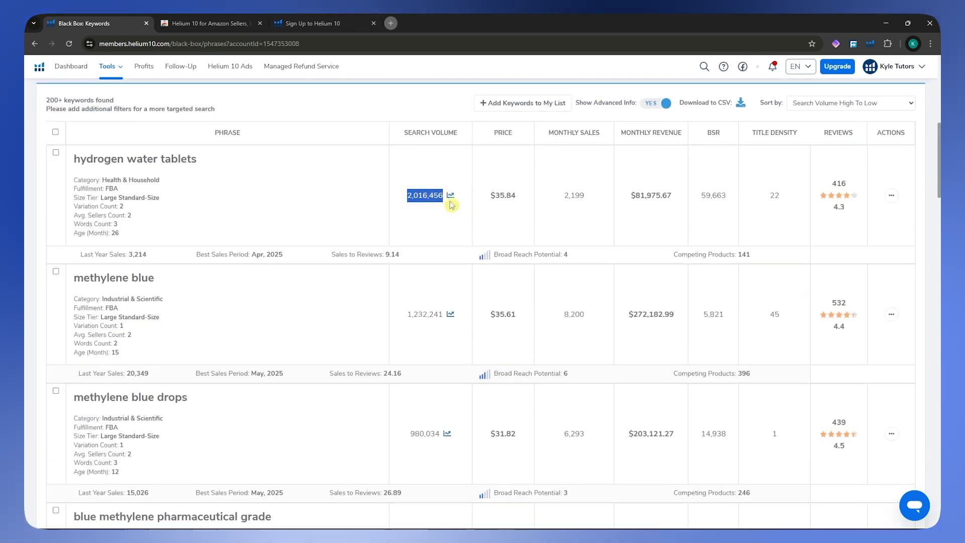
scroll(454, 252, "up", 4)
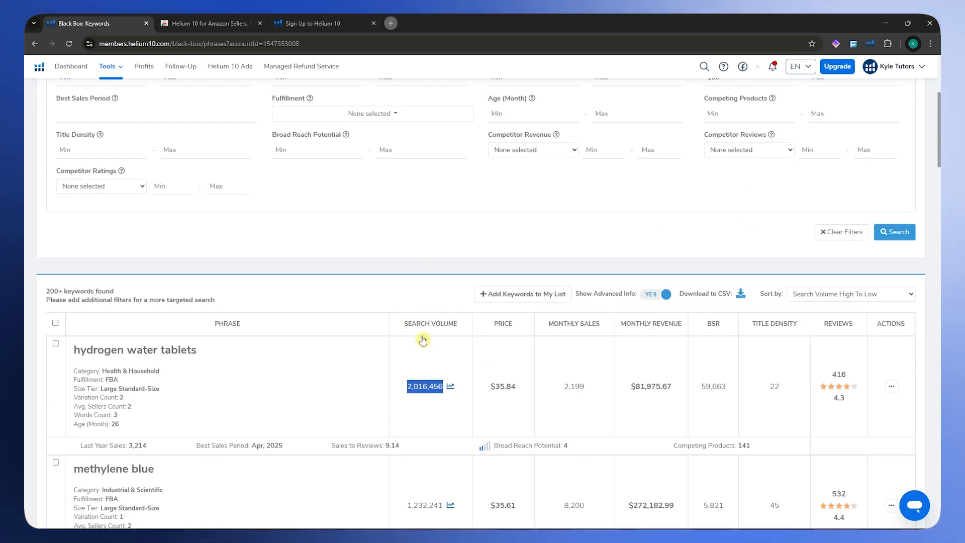
Step: Limit the keyword search to the Home & Kitchen and Kitchen & Dining categories and run it again
scroll(246, 286, "up", 5)
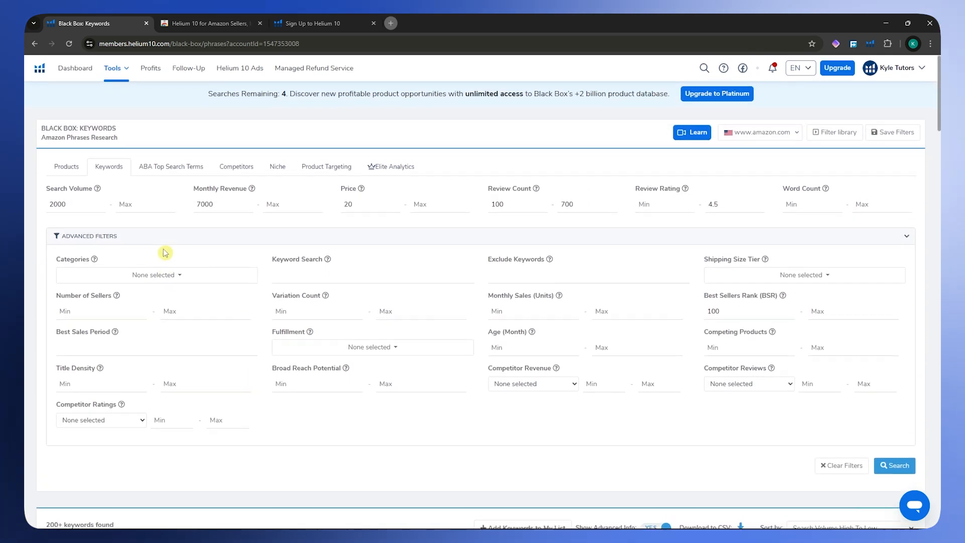
left_click(96, 284)
left_click_drag(183, 313, 175, 325)
left_click(131, 285)
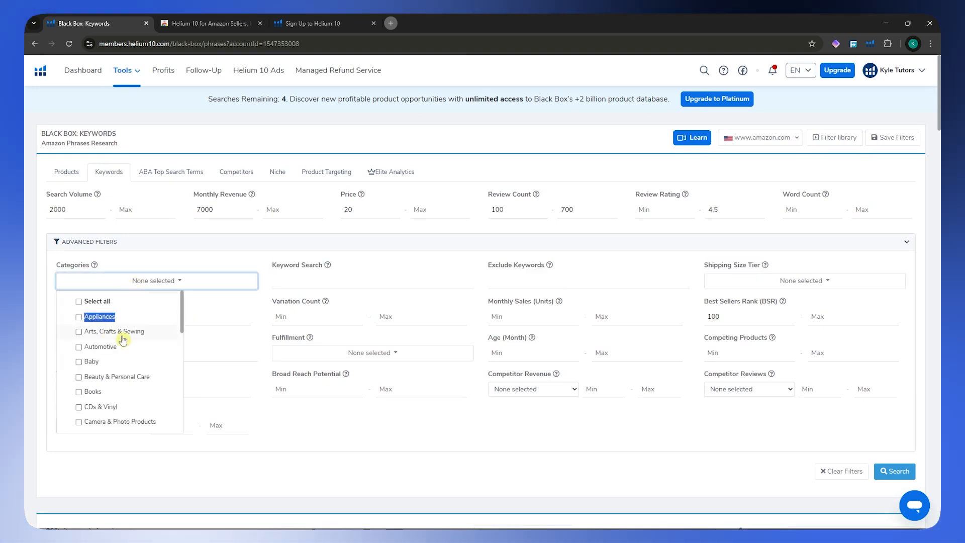
scroll(108, 337, "down", 3)
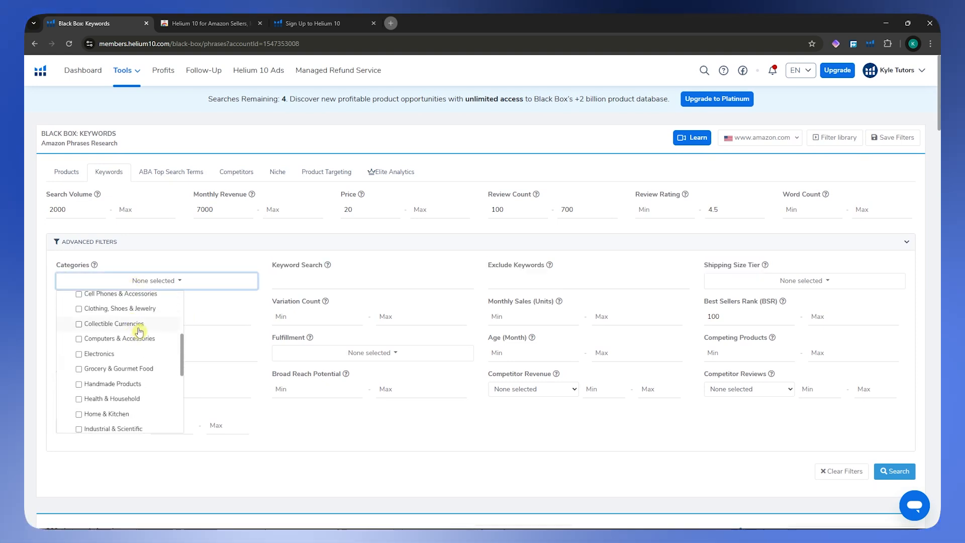
scroll(145, 327, "down", 2)
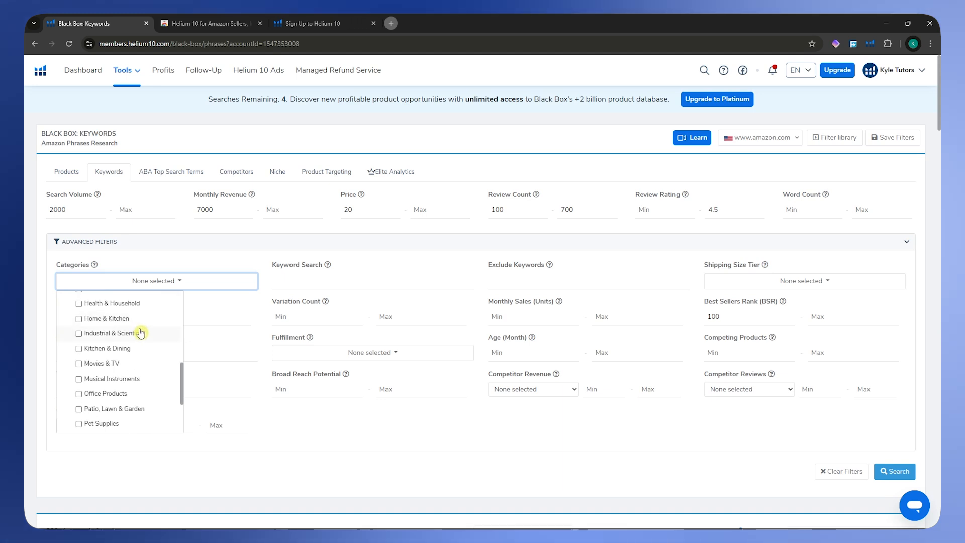
left_click(132, 319)
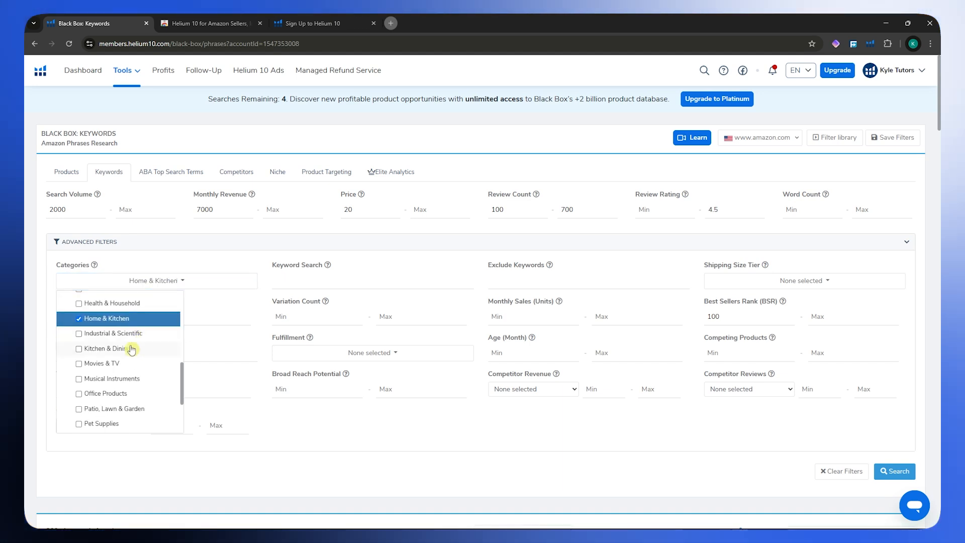
left_click(130, 349)
left_click(541, 474)
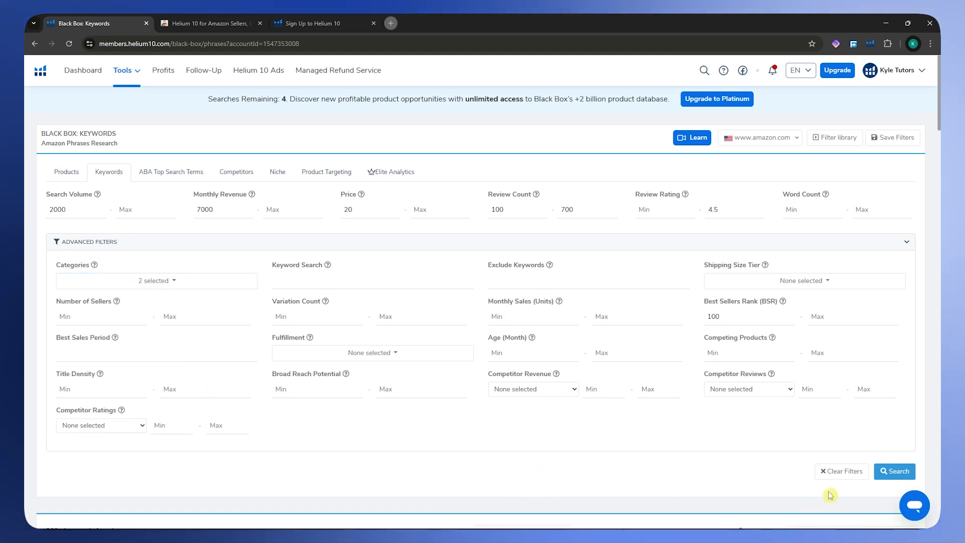
left_click(892, 474)
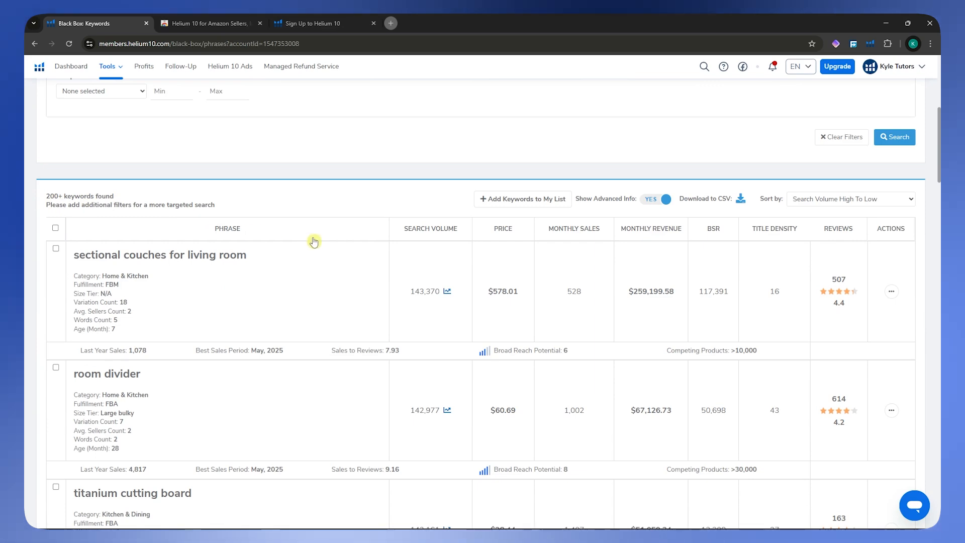
Step: Browse the Home & Kitchen and Kitchen & Dining keyword results for product ideas
scroll(306, 311, "down", 12)
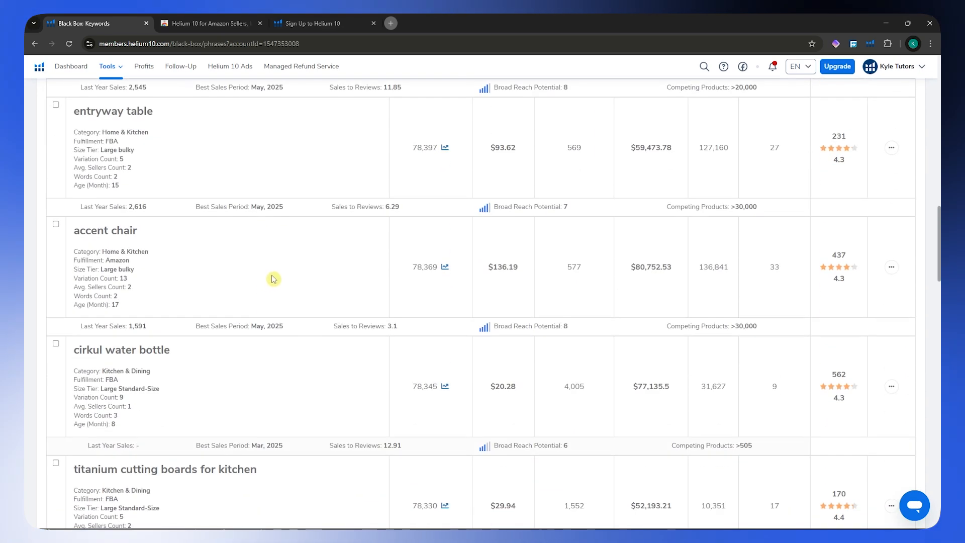
scroll(170, 280, "down", 3)
scroll(187, 297, "up", 1)
scroll(146, 355, "down", 4)
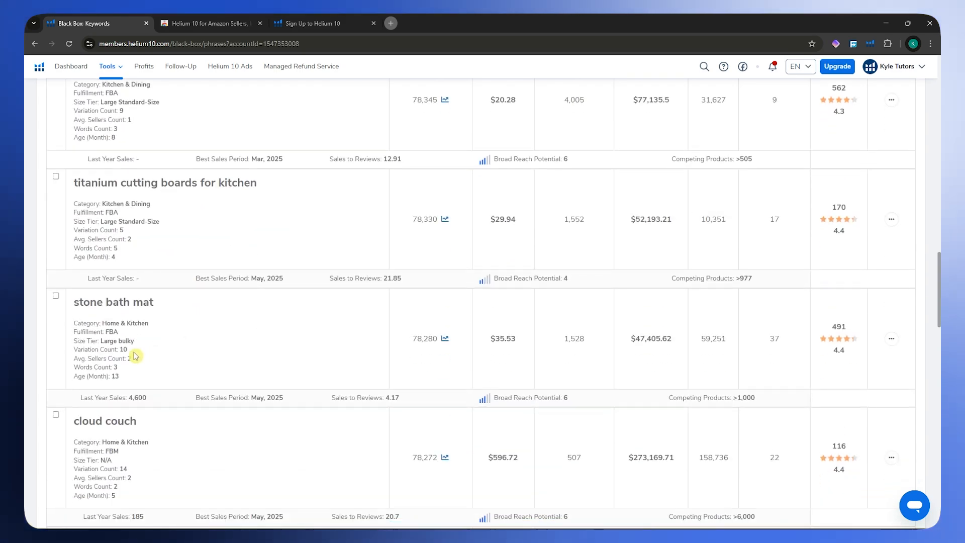
scroll(218, 330, "down", 13)
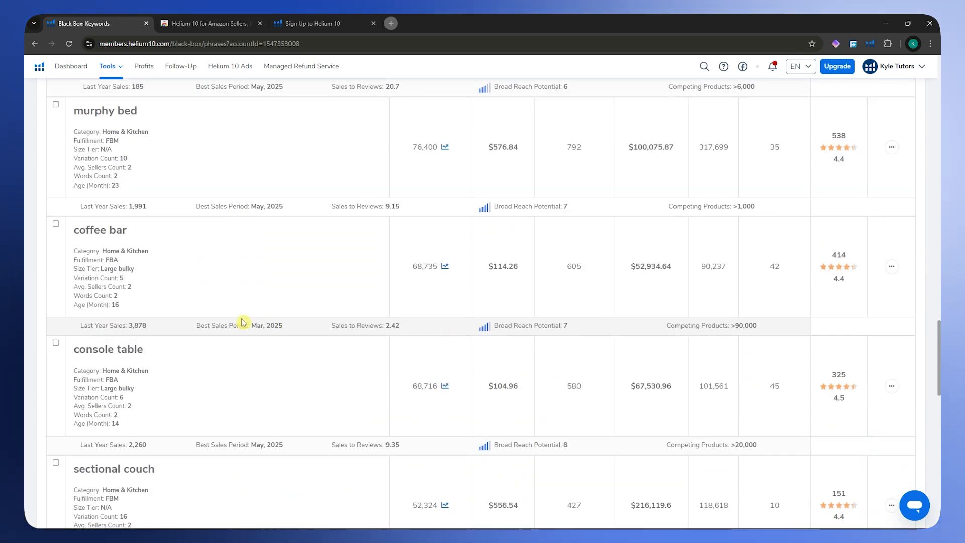
scroll(251, 289, "up", 20)
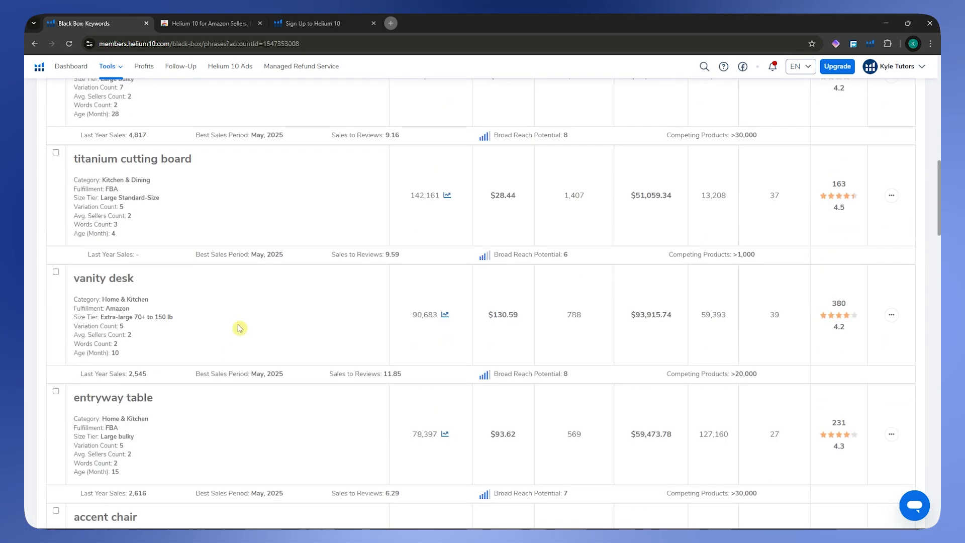
scroll(302, 291, "up", 8)
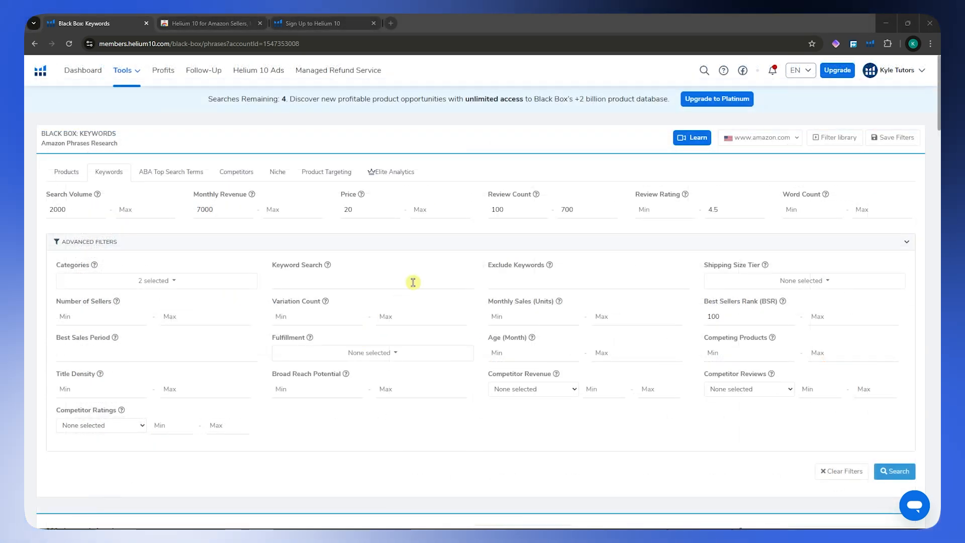
Step: Review the keyword search filters and go through the category-filtered phrases once more
scroll(412, 280, "down", 5)
scroll(412, 288, "up", 4)
left_click(287, 231)
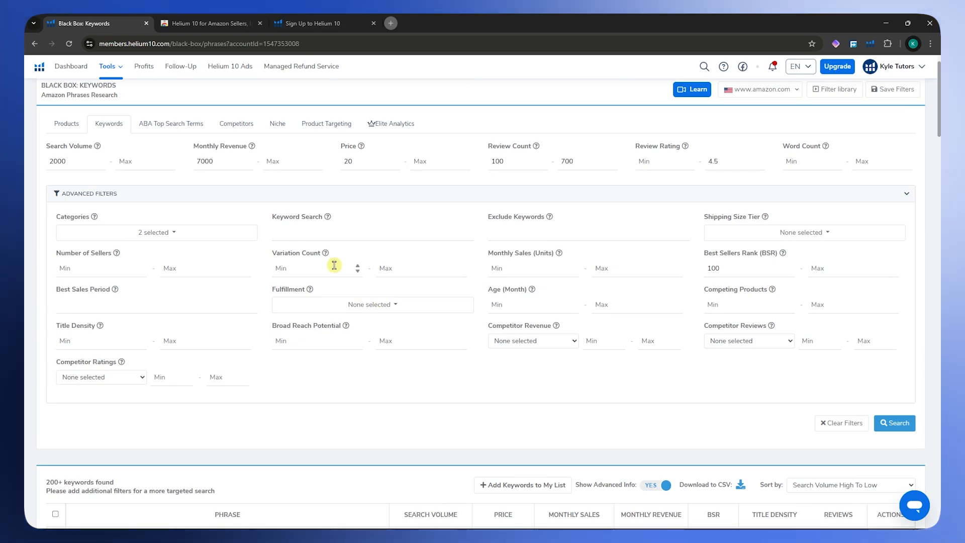
scroll(220, 264, "down", 5)
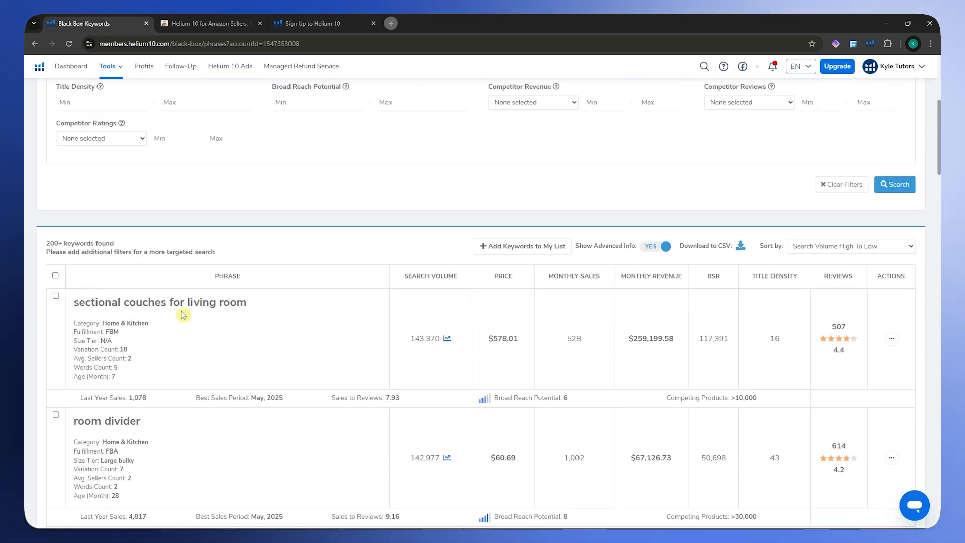
scroll(164, 305, "down", 5)
scroll(224, 267, "down", 11)
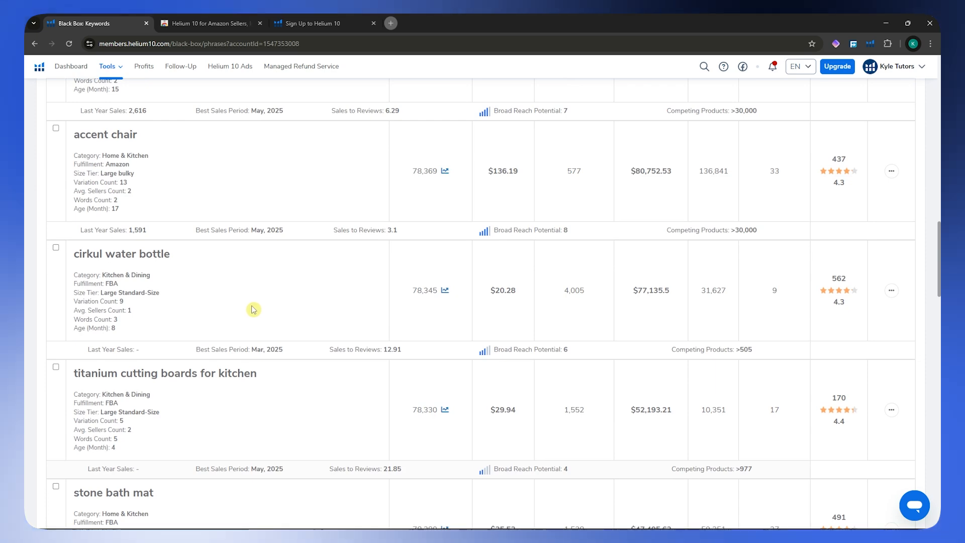
scroll(260, 314, "up", 20)
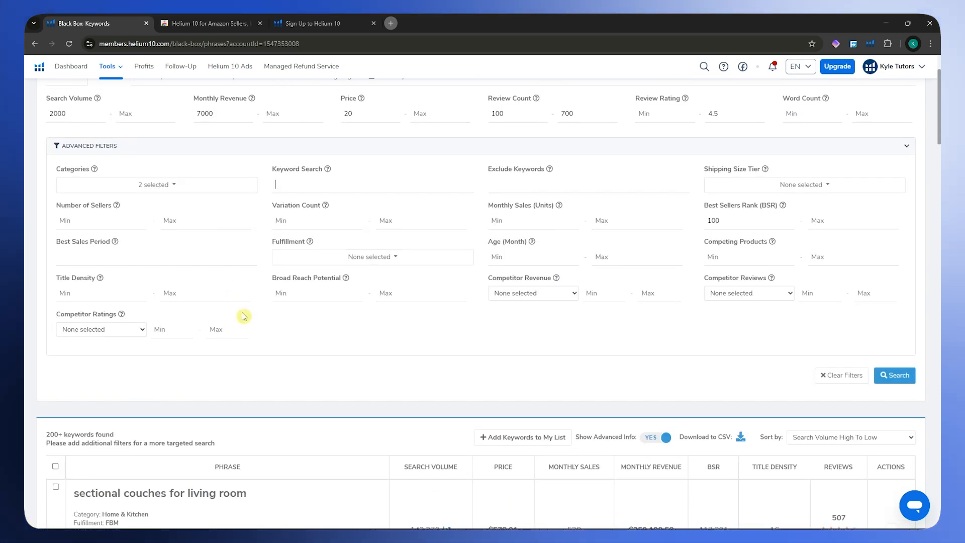
scroll(241, 301, "down", 2)
scroll(243, 301, "up", 4)
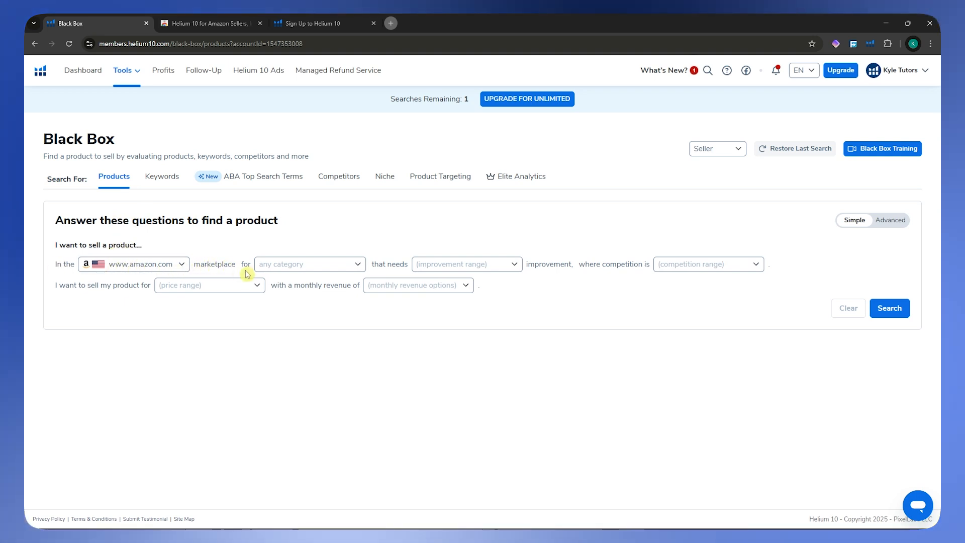
Step: Choose Home & Kitchen and Kitchen & Dining as the categories for the Black Box product search
left_click(320, 270)
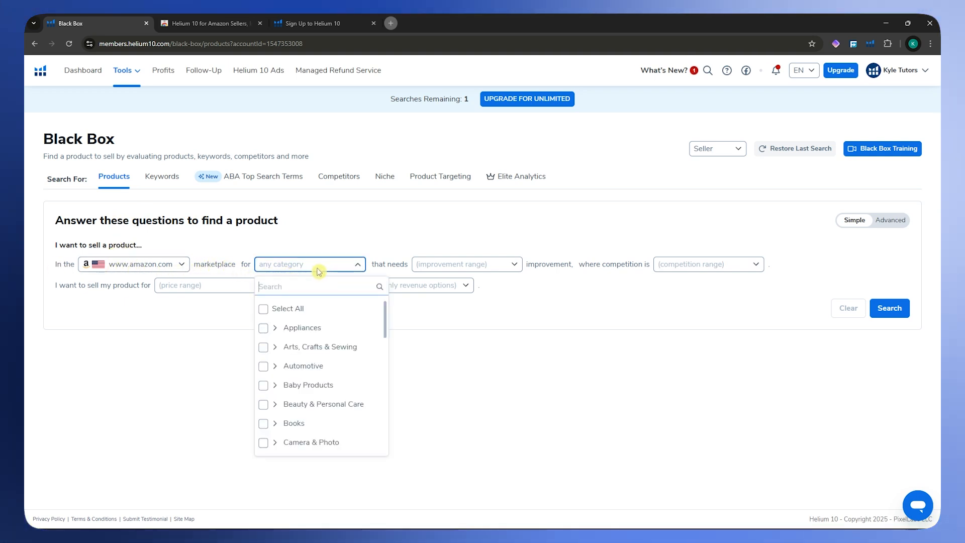
scroll(355, 330, "down", 2)
scroll(356, 331, "down", 1)
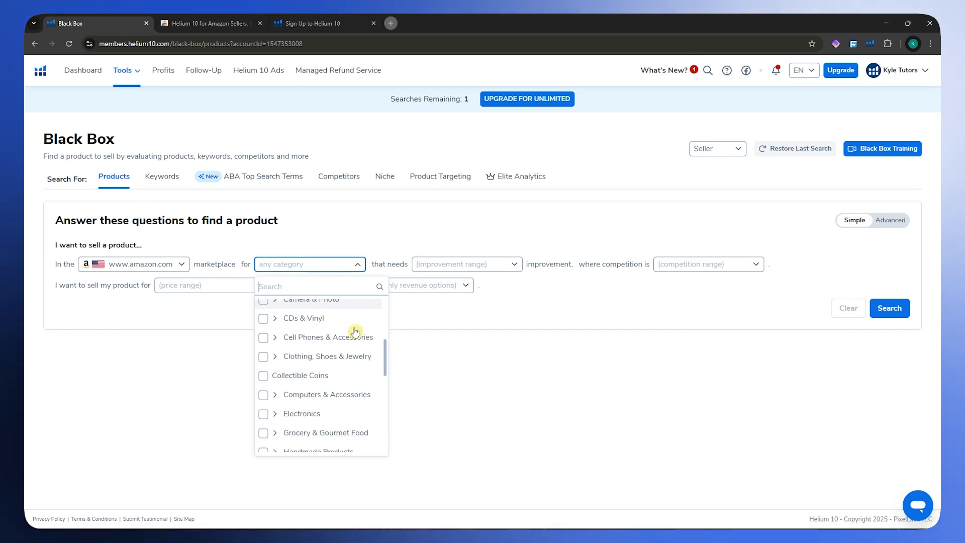
scroll(356, 331, "down", 4)
scroll(321, 359, "down", 5)
scroll(332, 361, "up", 2)
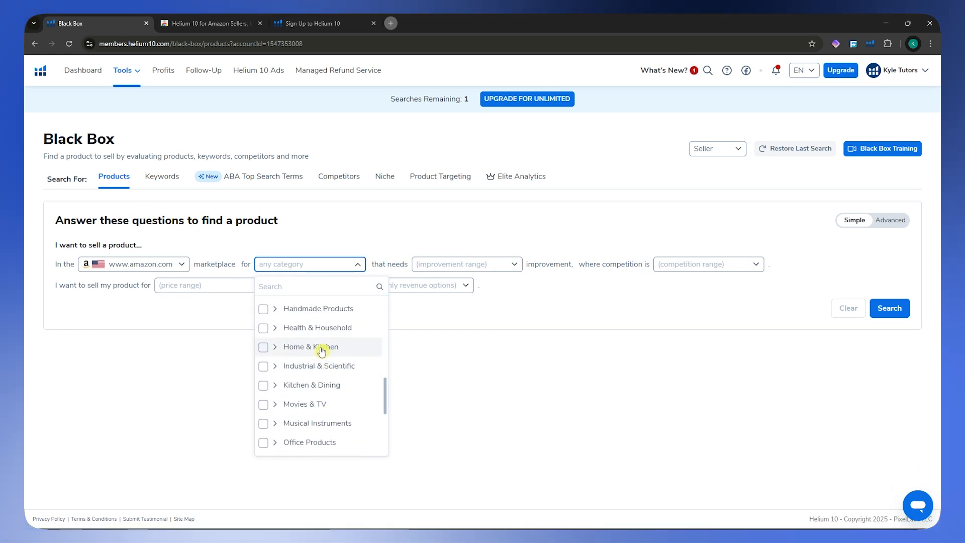
left_click(333, 386)
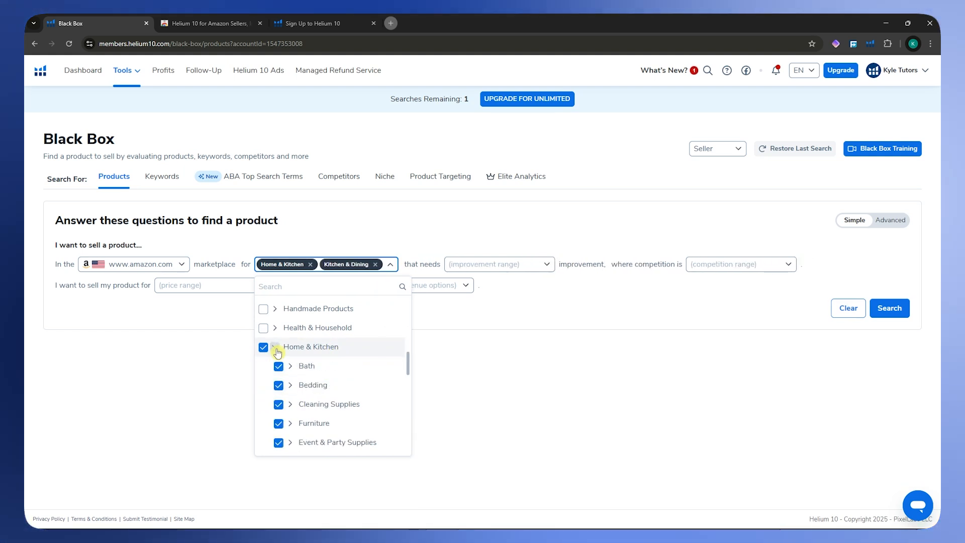
Step: Look through the Home & Kitchen subcategories, collapse them and close the category list
scroll(291, 342, "down", 3)
scroll(304, 324, "up", 5)
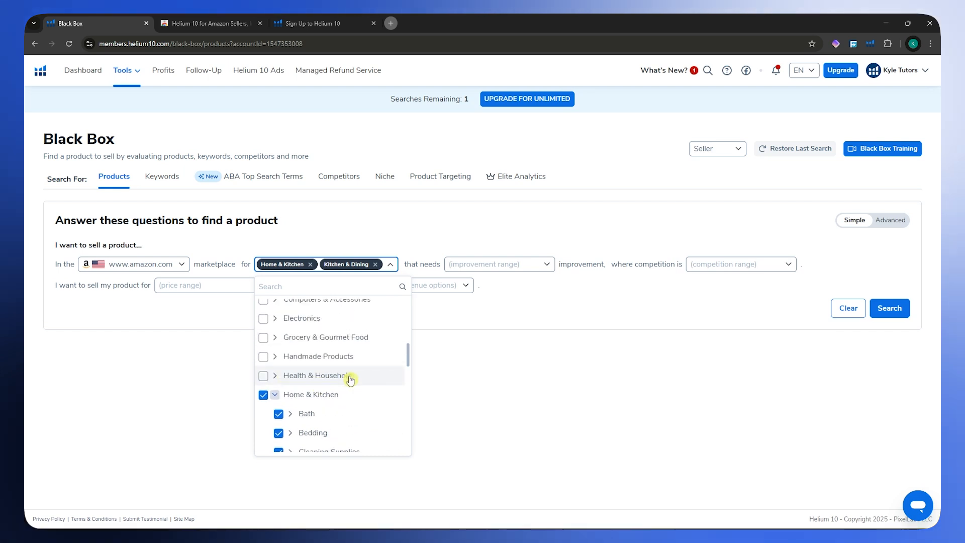
scroll(332, 403, "down", 5)
scroll(318, 377, "up", 3)
scroll(309, 384, "up", 3)
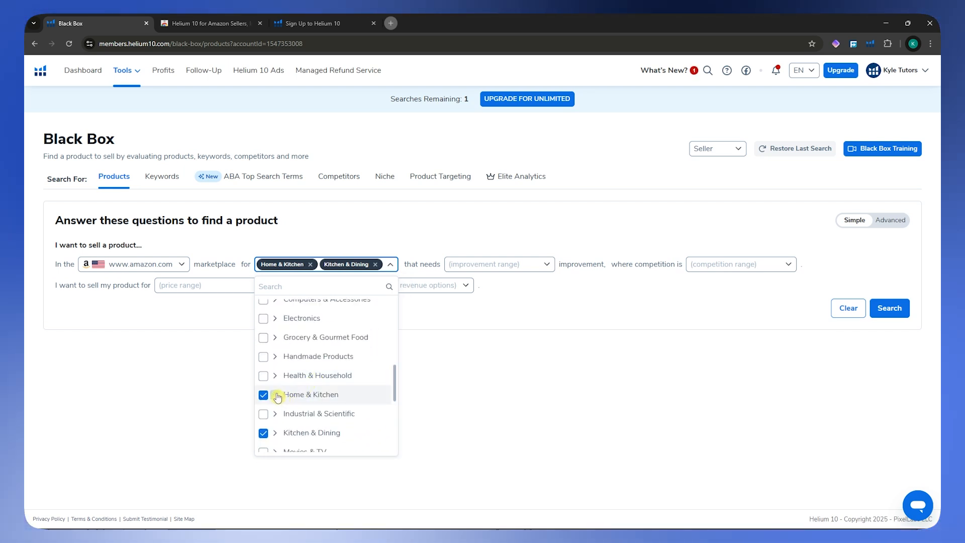
left_click(369, 231)
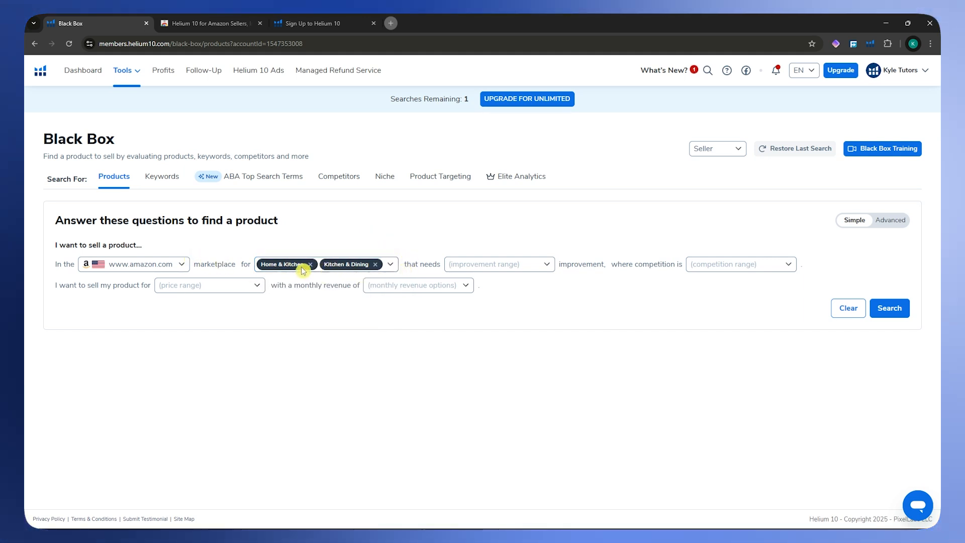
Step: Set the product search to products needing some improvement with low competition
left_click_drag(408, 265, 431, 264)
left_click(516, 270)
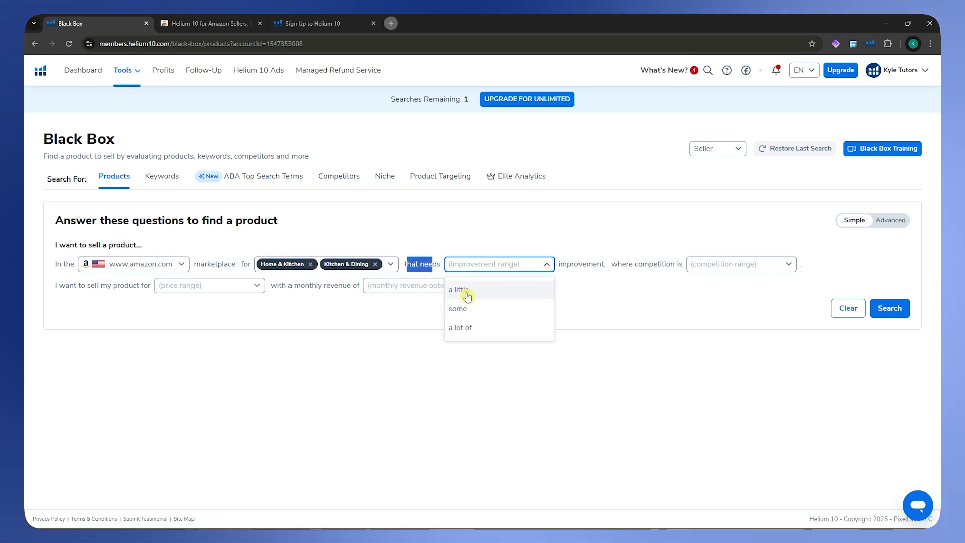
left_click(478, 308)
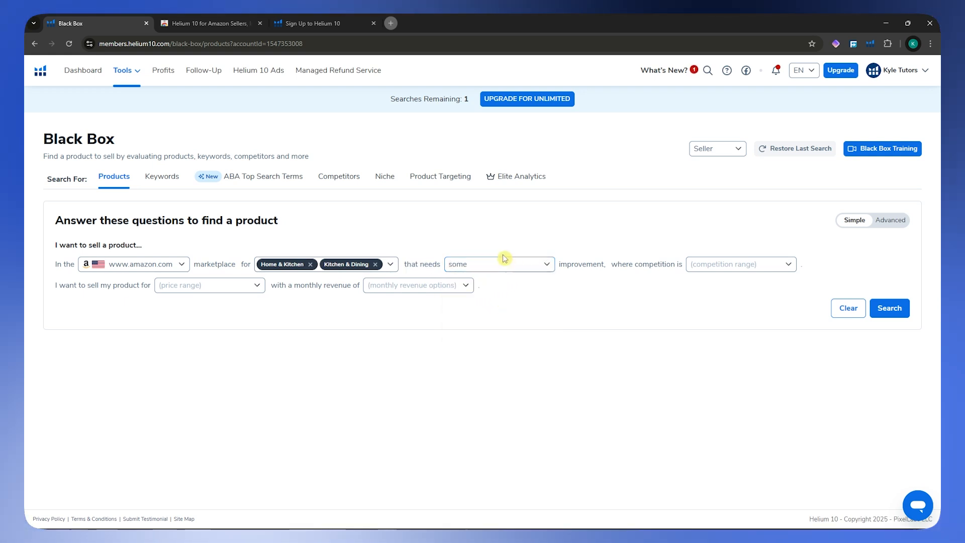
left_click(722, 270)
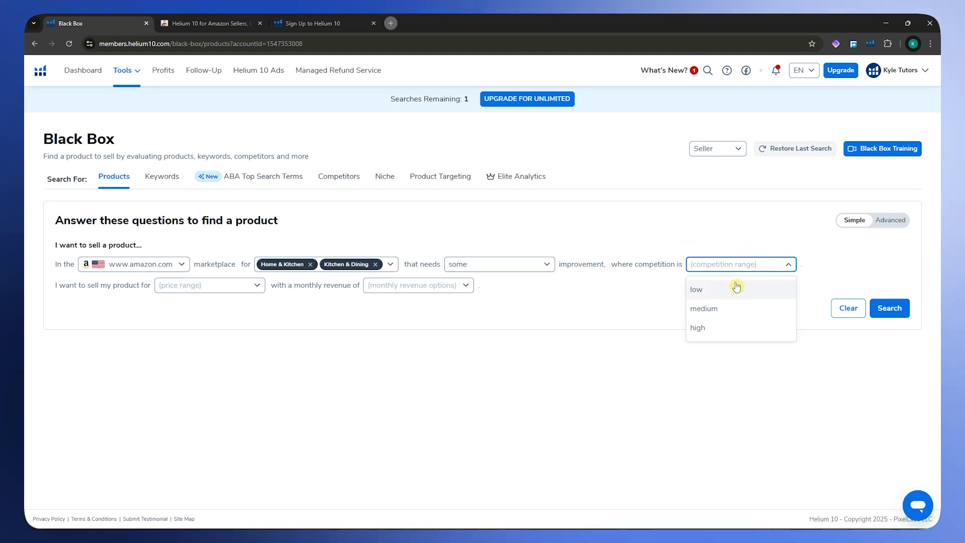
left_click(706, 290)
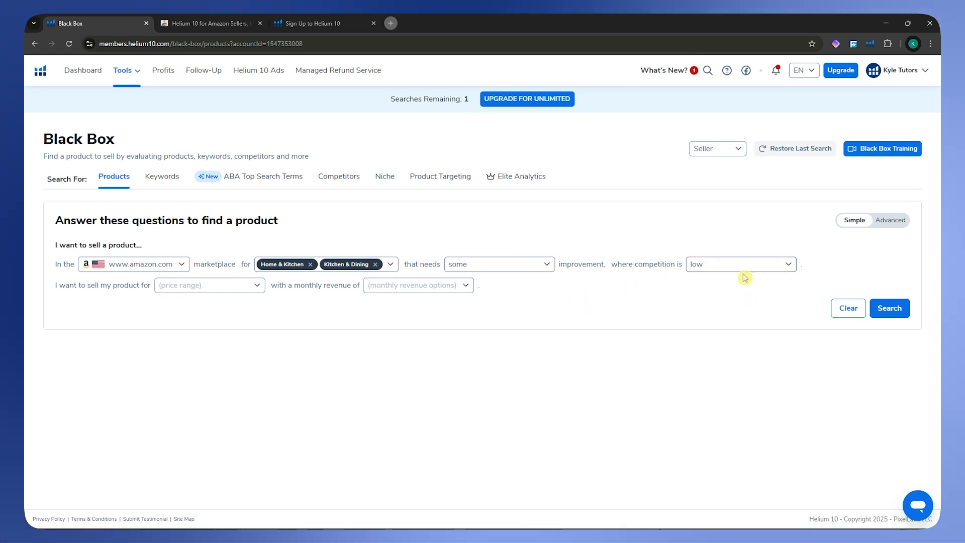
Step: Set the product's selling price range to $30-100
left_click_drag(101, 286, 177, 289)
left_click(174, 290)
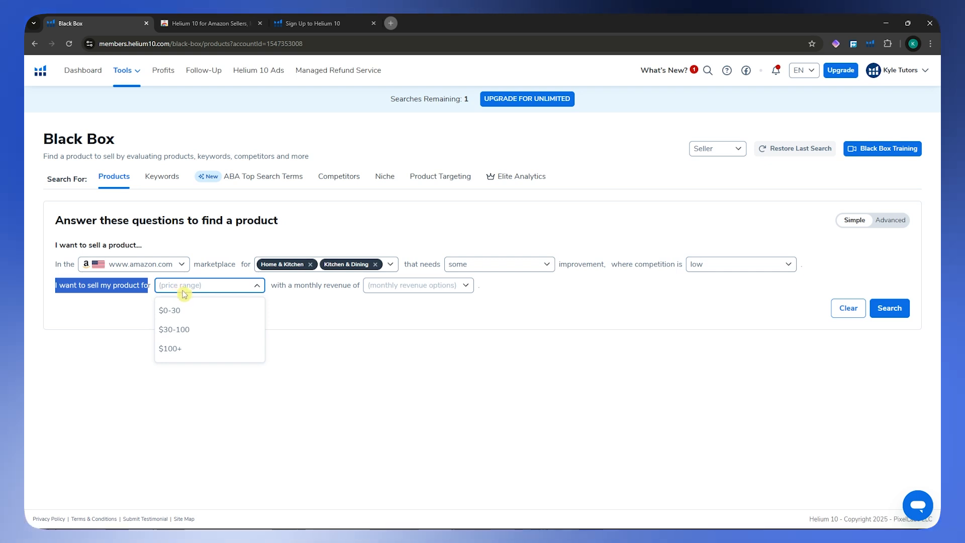
left_click(207, 337)
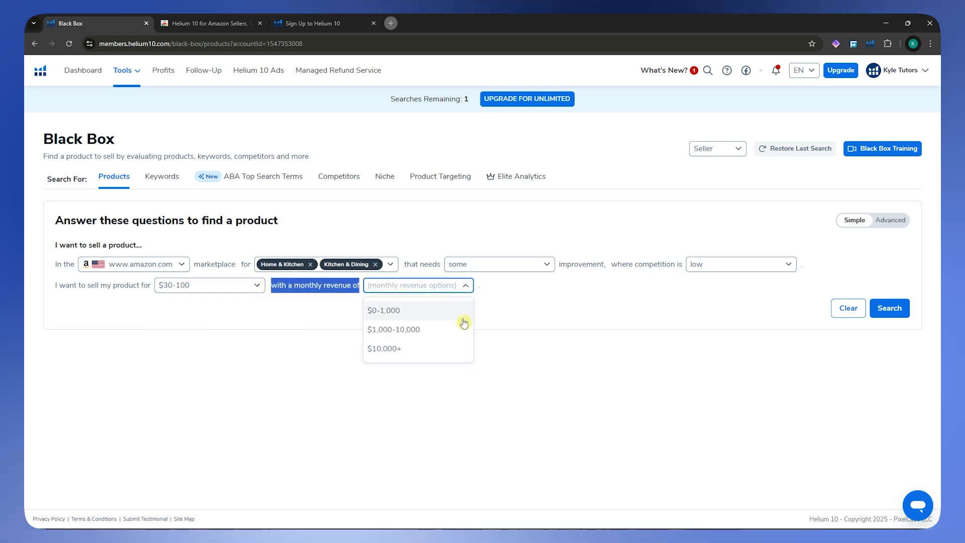
Step: Set the product's monthly revenue range to $1,000-10,000
left_click(415, 331)
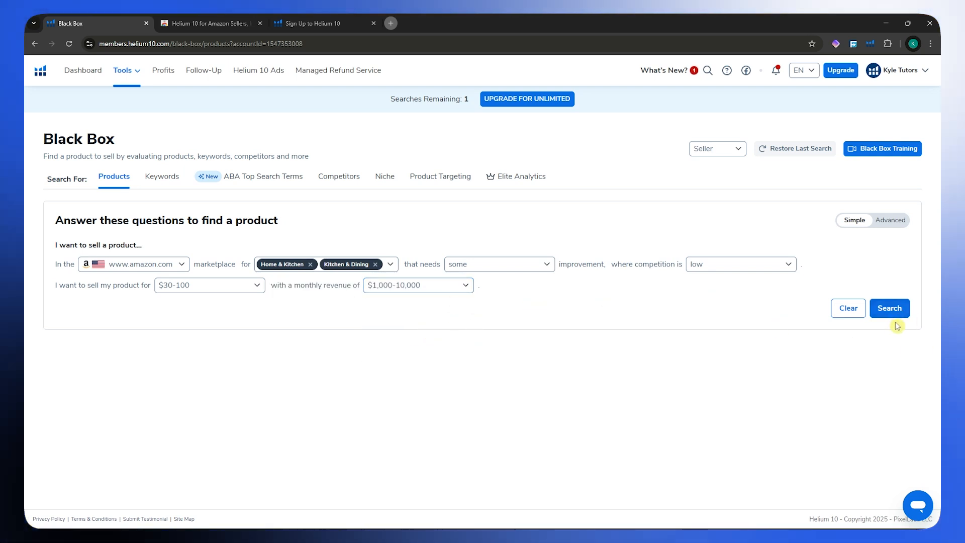
Step: Look through the advanced product, competitor and sales filters, and return to the simple search form
left_click(885, 227)
scroll(614, 338, "down", 4)
scroll(302, 291, "up", 3)
scroll(303, 300, "down", 3)
scroll(328, 307, "up", 4)
scroll(330, 308, "down", 3)
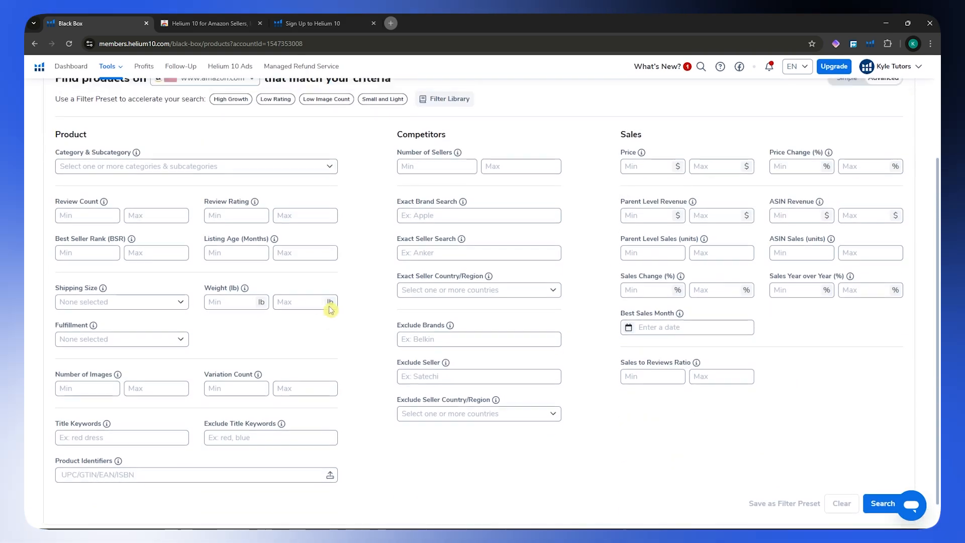
scroll(330, 300, "up", 3)
left_click(855, 220)
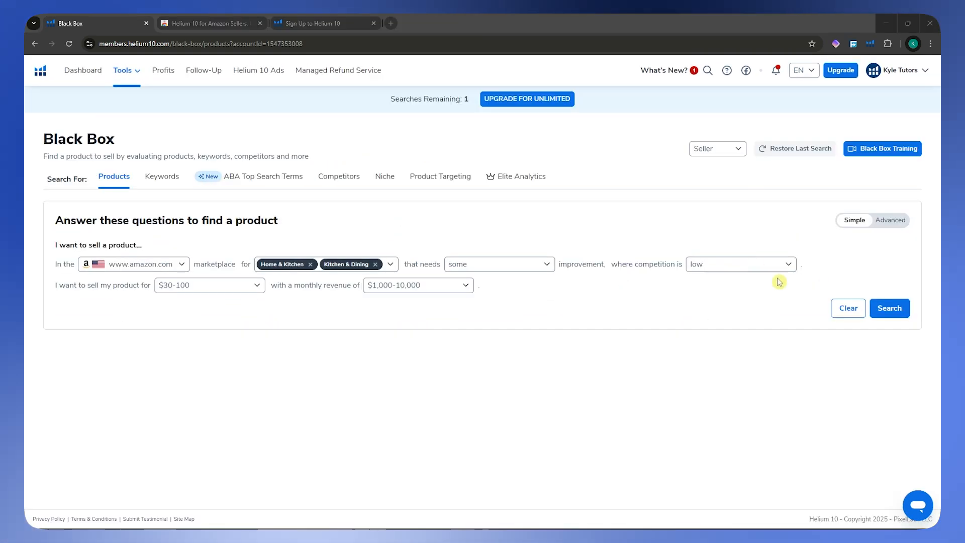
Step: Run the product search and look over the applied filters and the first matching products
left_click(888, 308)
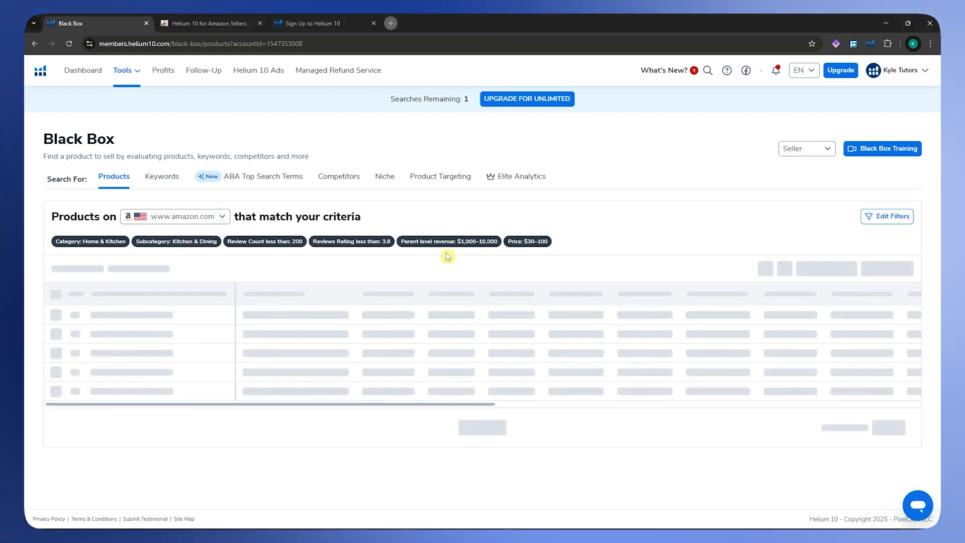
scroll(319, 241, "down", 3)
scroll(319, 239, "up", 2)
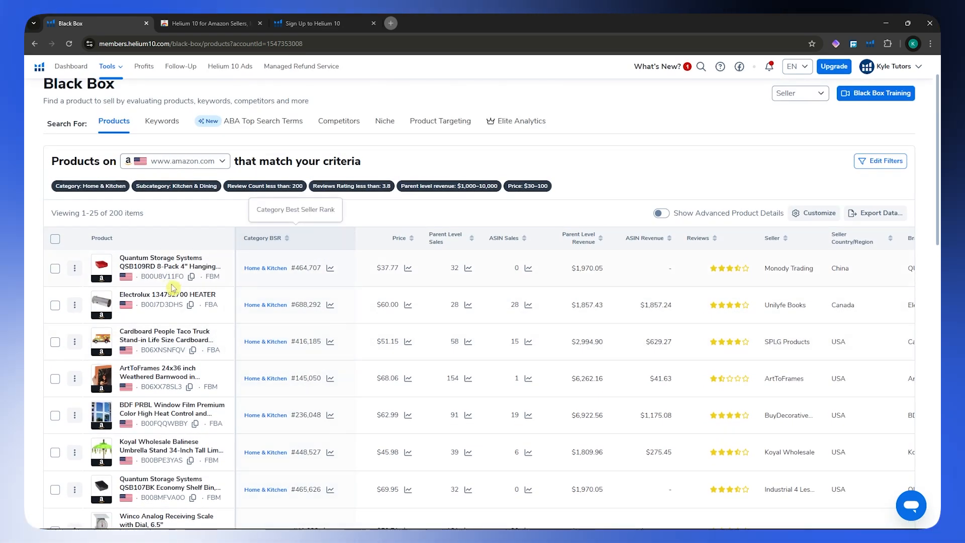
scroll(213, 218, "up", 2)
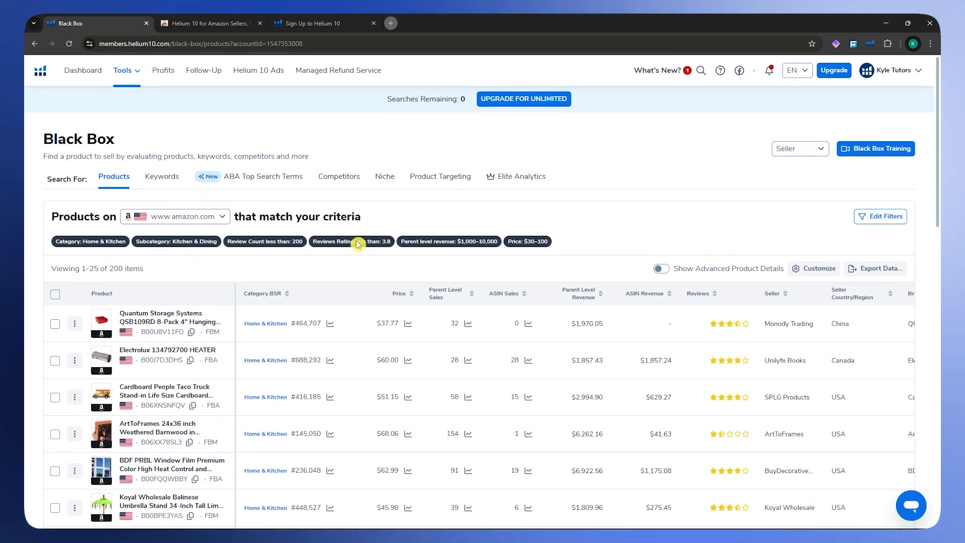
scroll(363, 249, "down", 2)
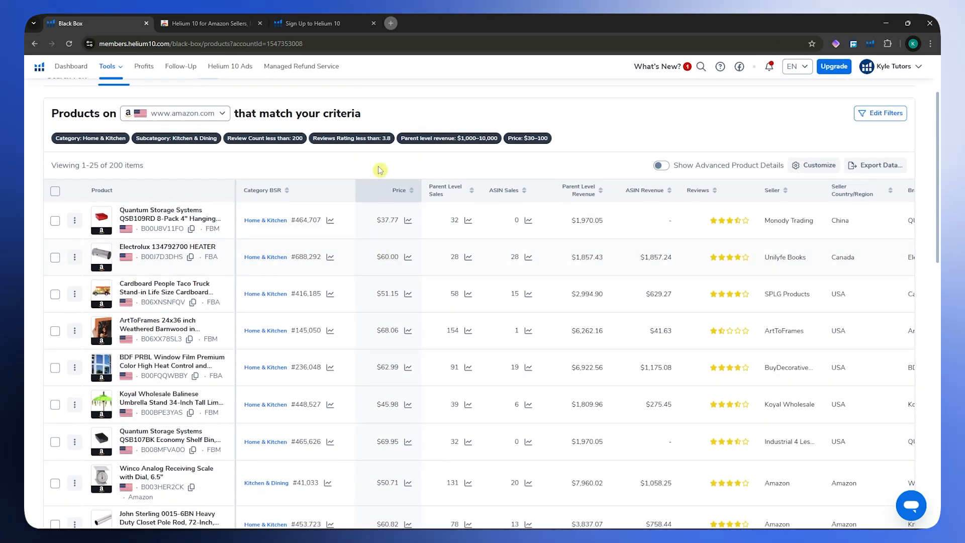
scroll(362, 146, "down", 1)
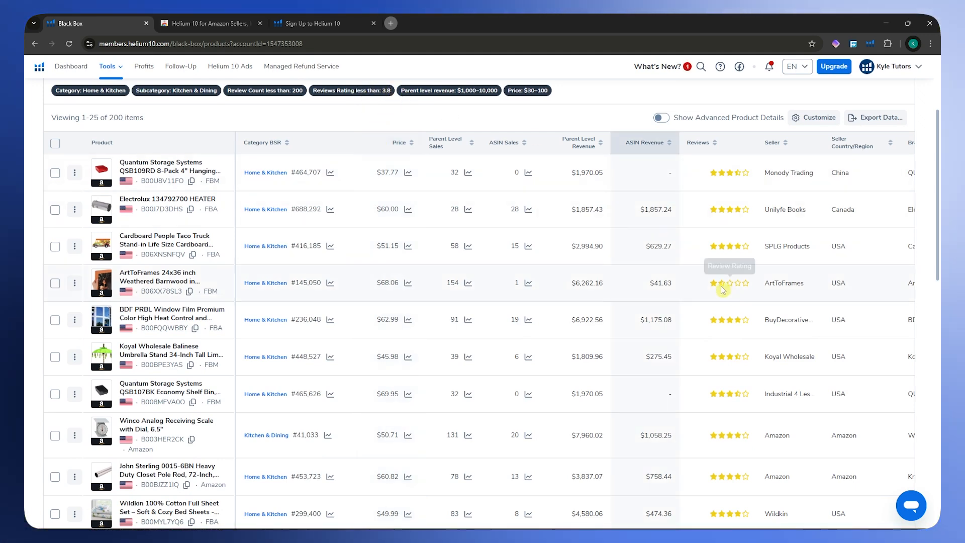
scroll(648, 283, "up", 3)
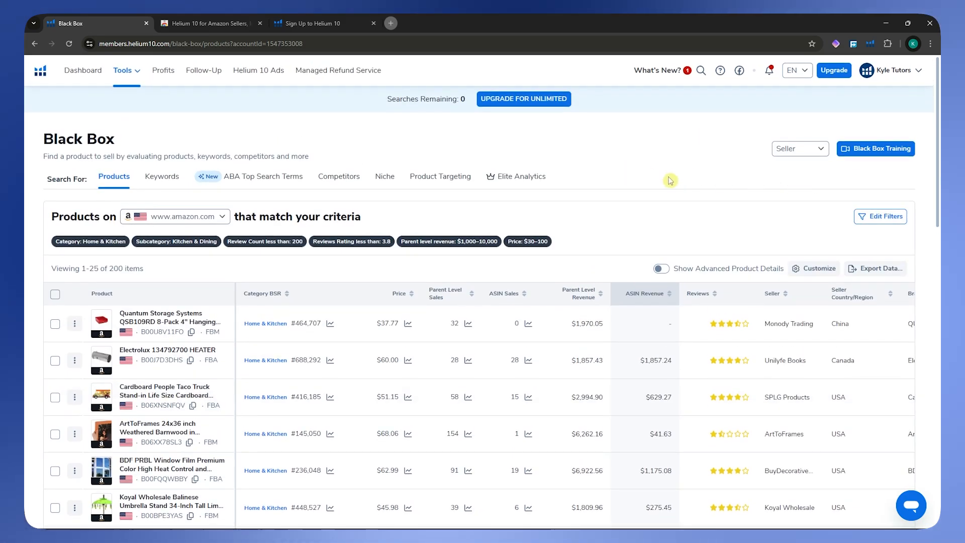
scroll(402, 215, "down", 4)
scroll(164, 307, "up", 4)
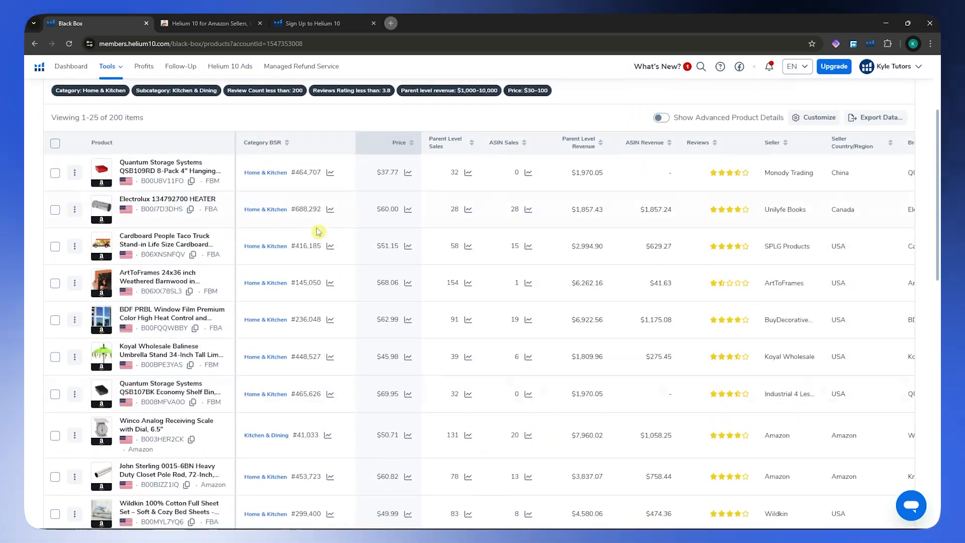
Step: Examine the listed products' category ranks, prices, sales, revenue and review ratings further down the results
scroll(164, 307, "down", 2)
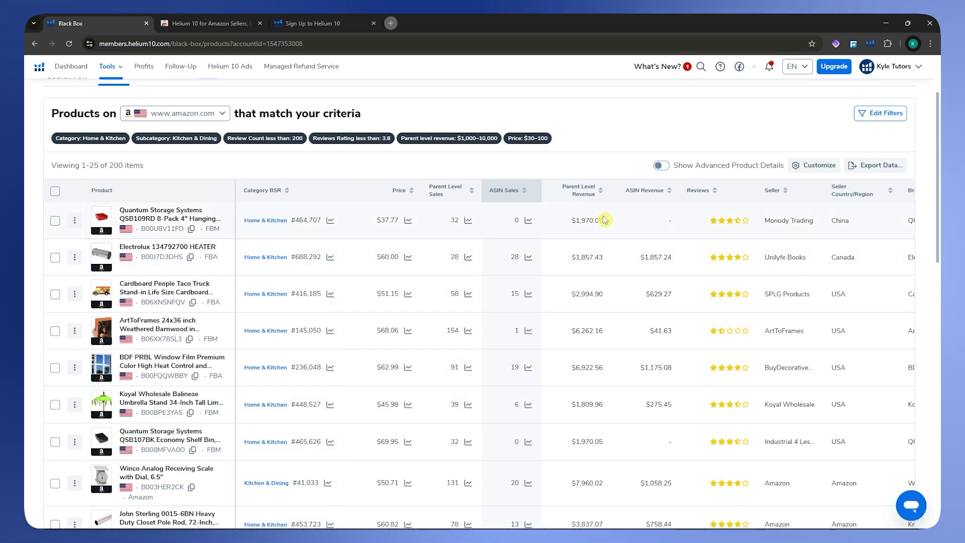
scroll(690, 254, "down", 3)
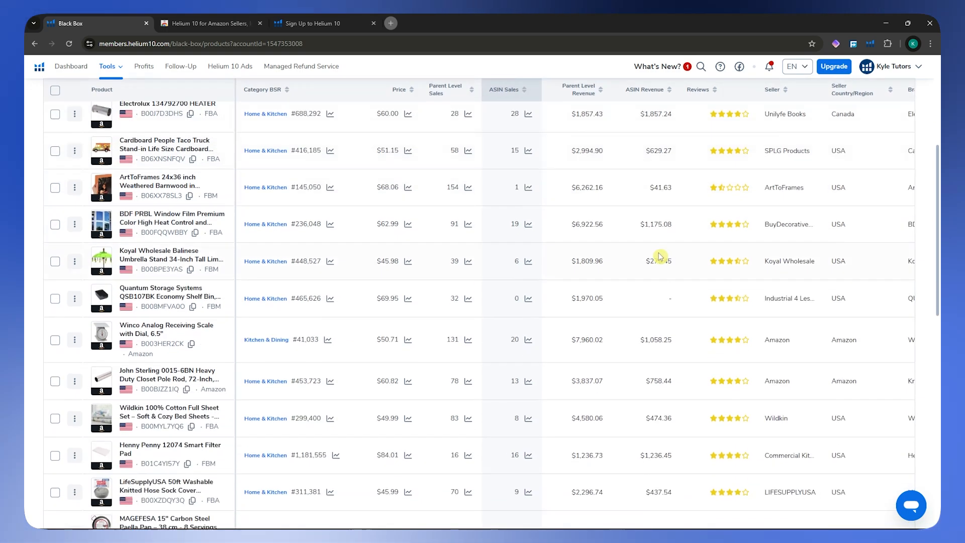
scroll(452, 251, "down", 3)
scroll(308, 248, "up", 7)
scroll(236, 234, "down", 2)
scroll(198, 223, "down", 2)
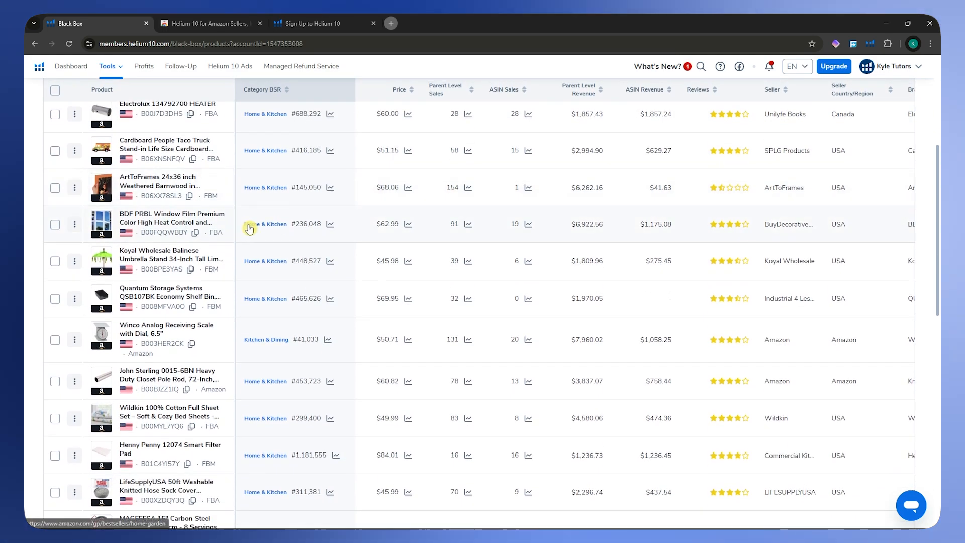
scroll(240, 233, "down", 4)
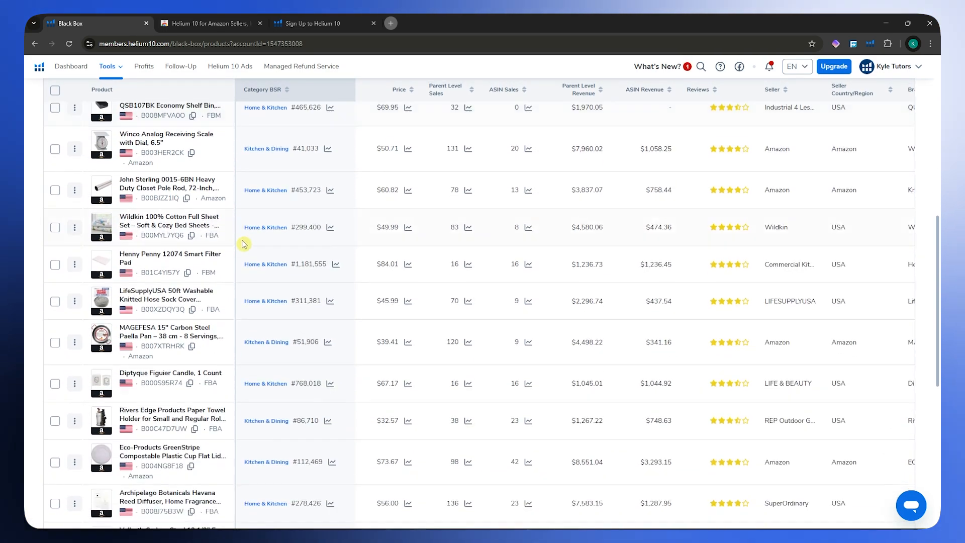
scroll(218, 235, "down", 3)
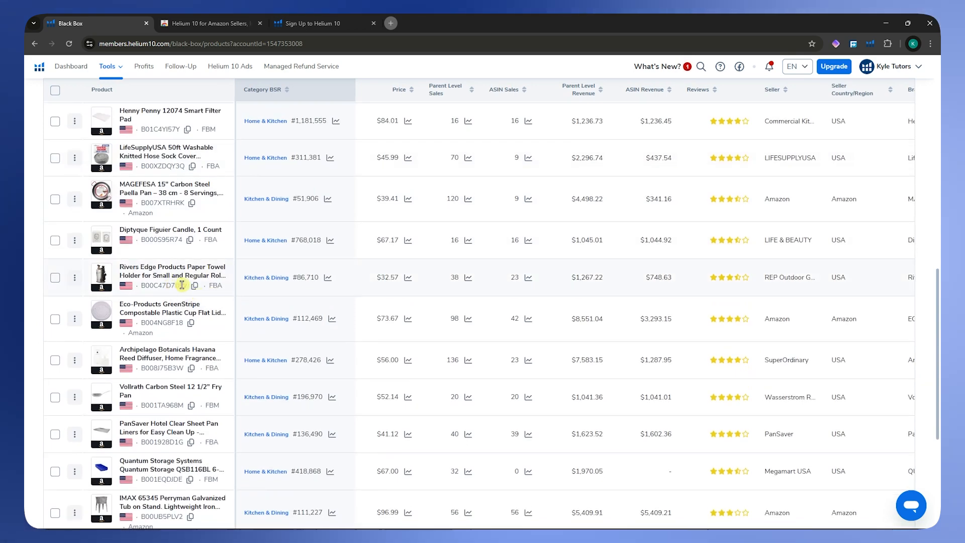
scroll(261, 337, "down", 1)
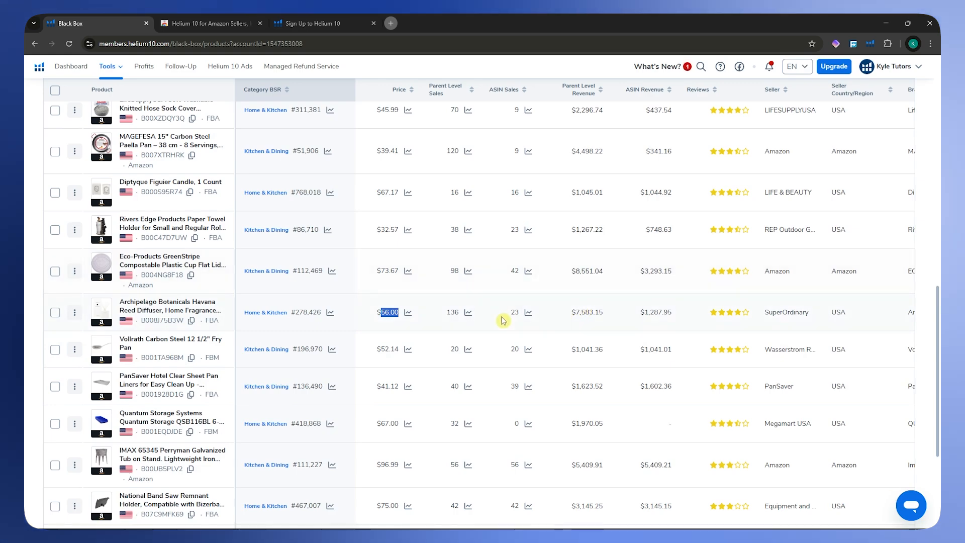
scroll(517, 315, "up", 20)
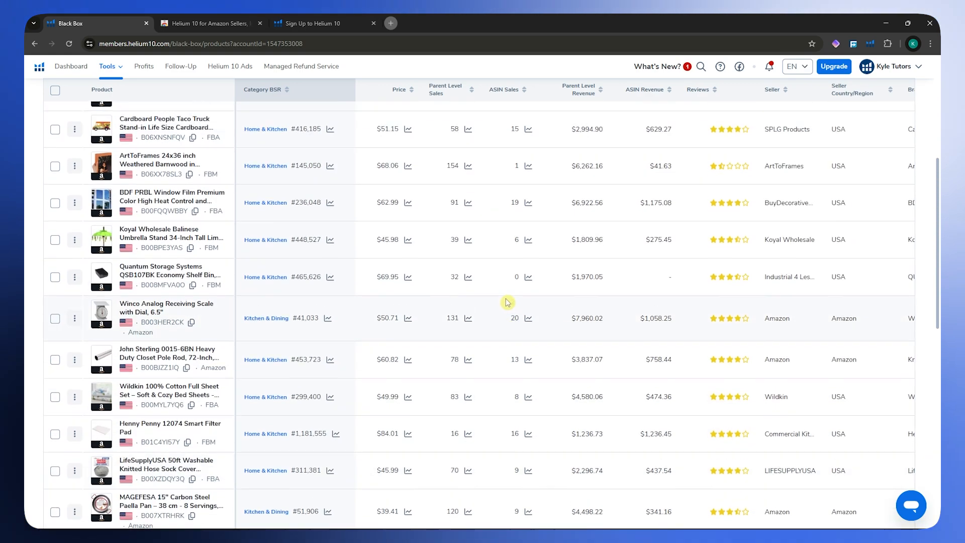
scroll(508, 311, "up", 1)
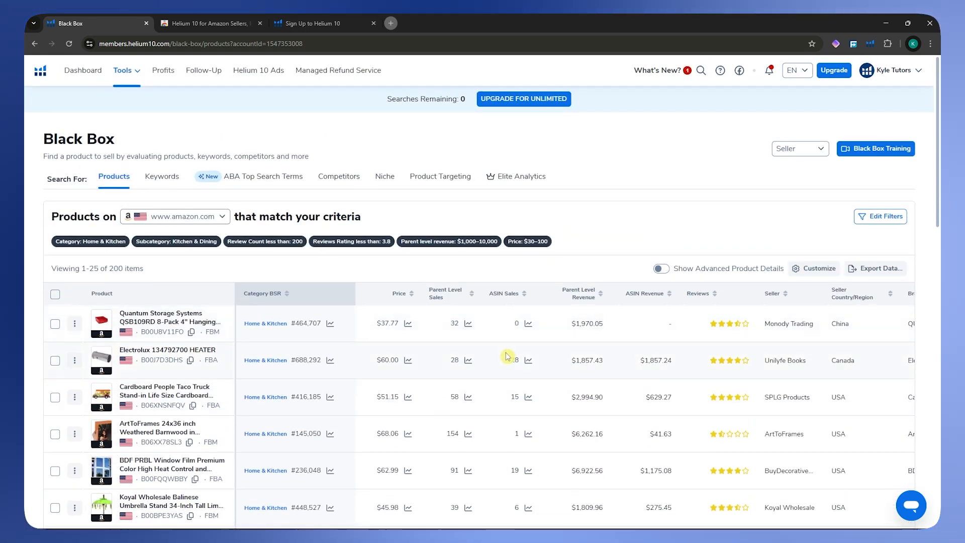
Step: Sort the matching products by ASIN sales from highest to lowest and look over the best-selling ones
left_click(516, 299)
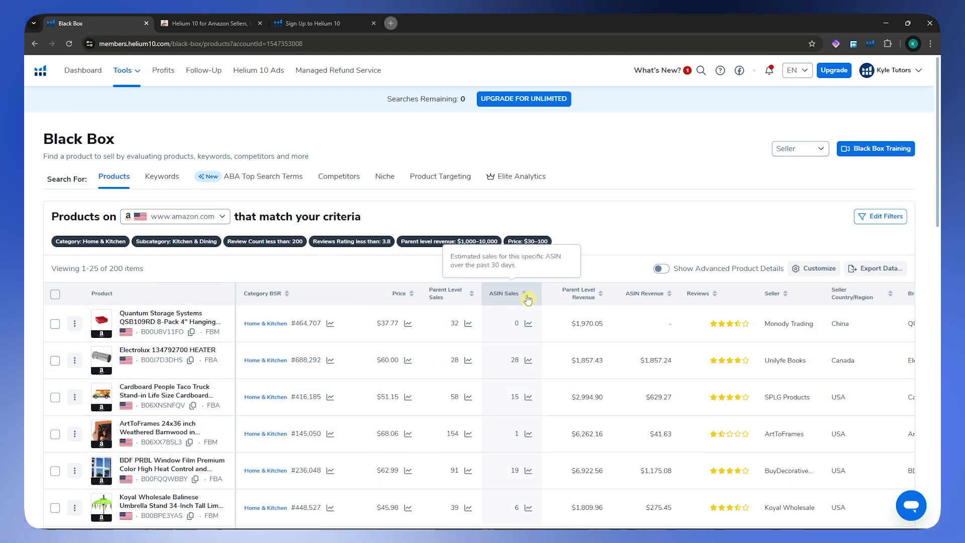
left_click(526, 296)
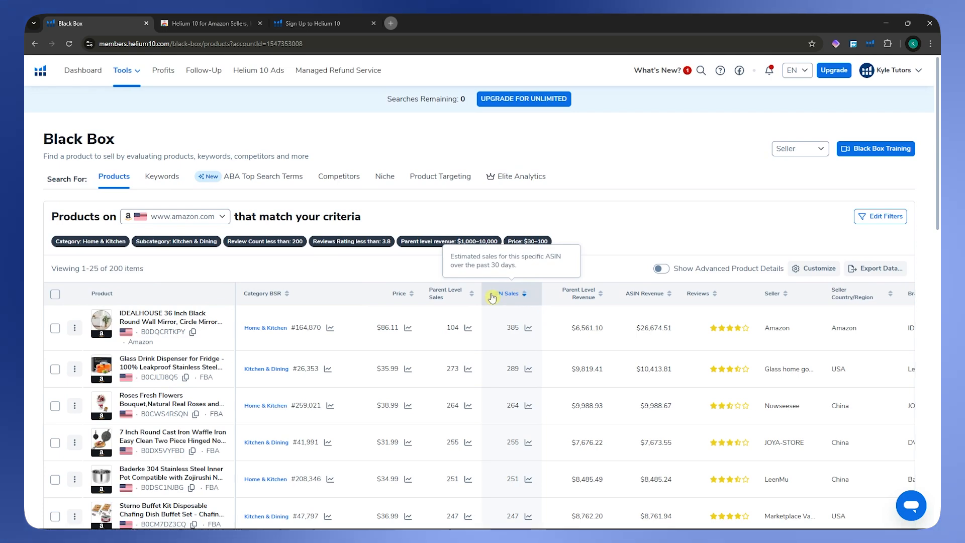
scroll(481, 326, "down", 4)
scroll(510, 314, "up", 3)
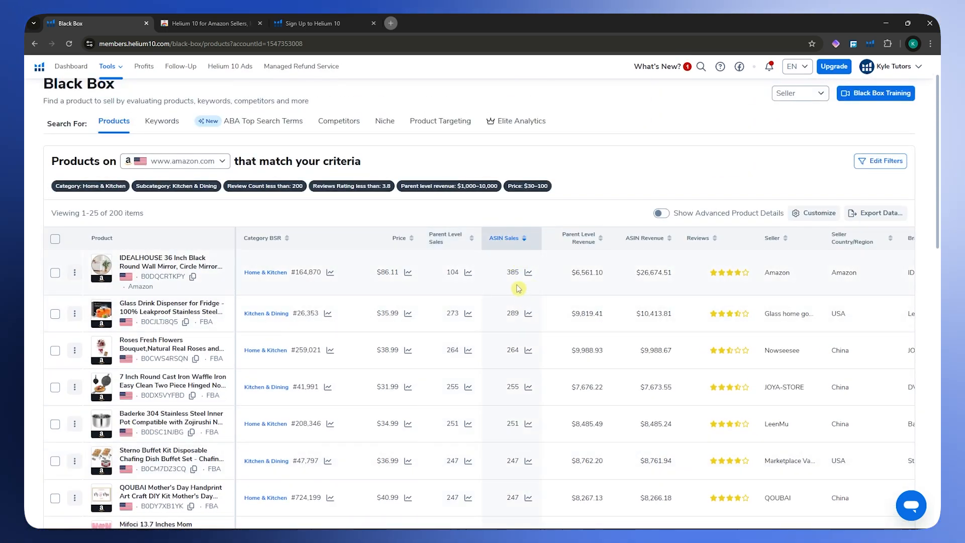
scroll(518, 284, "down", 2)
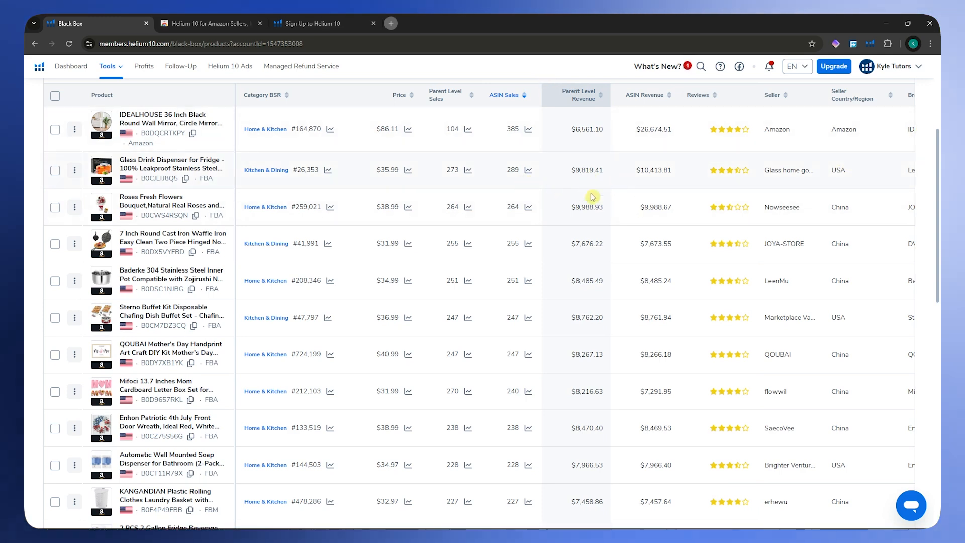
Step: Examine the remaining result columns, from last year's sales and shipping details to listing age, image count and sales to reviews
scroll(586, 126, "right", 5)
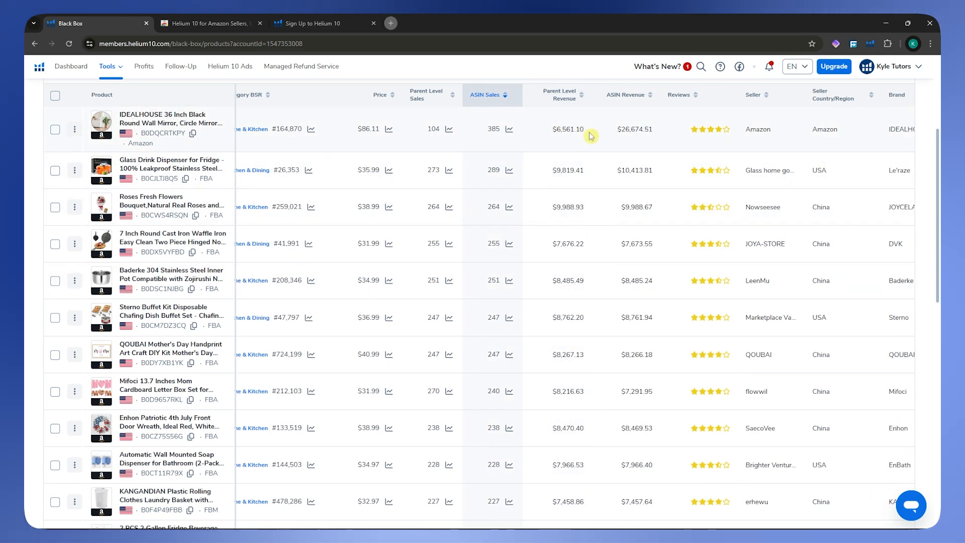
scroll(816, 149, "right", 15)
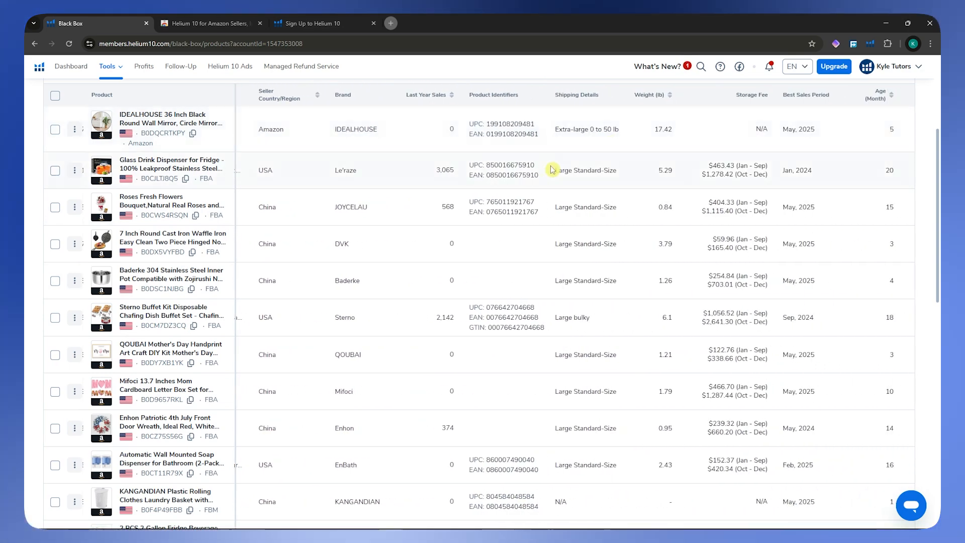
scroll(512, 181, "right", 1)
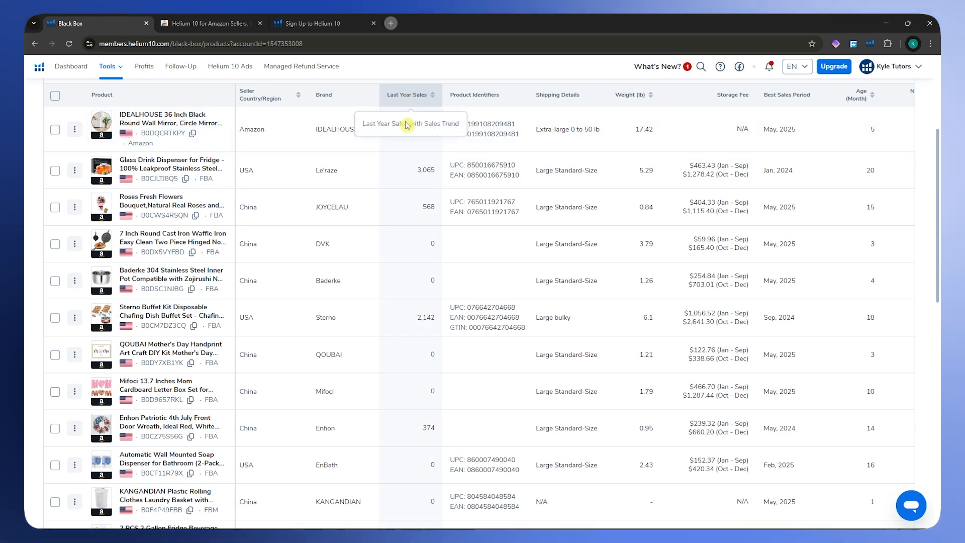
scroll(628, 107, "right", 1)
scroll(628, 106, "right", 8)
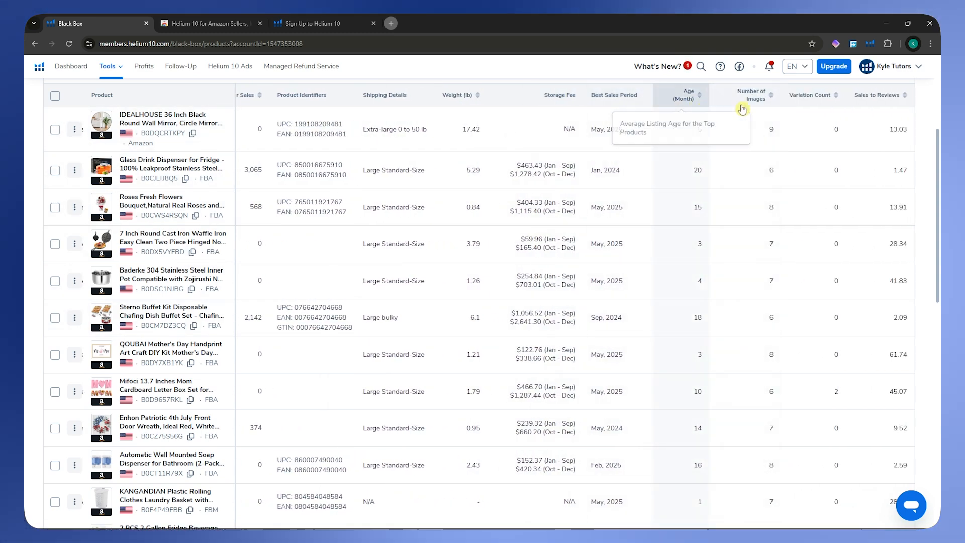
scroll(474, 294, "up", 4)
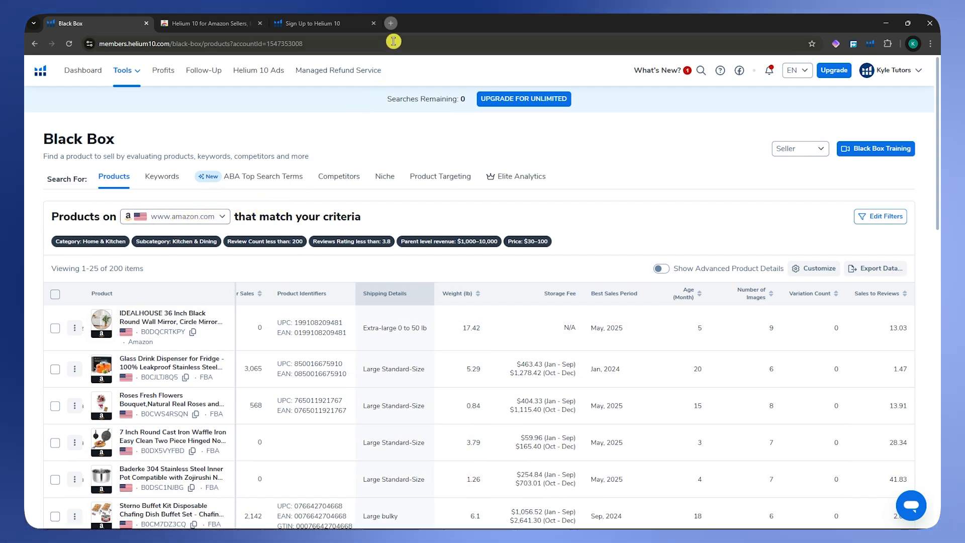
Step: Open the Amazon marketplace from the Helium 10 browser extension
left_click(871, 45)
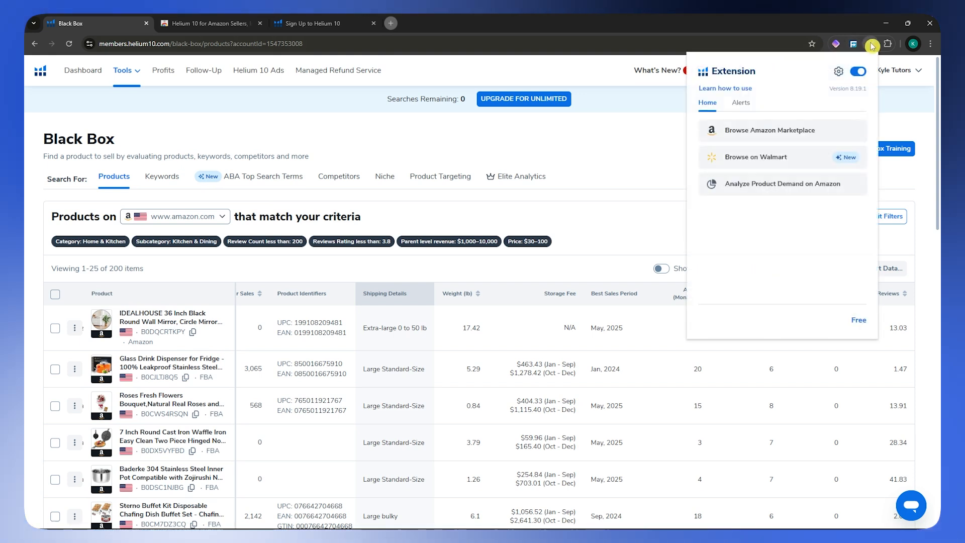
left_click(785, 135)
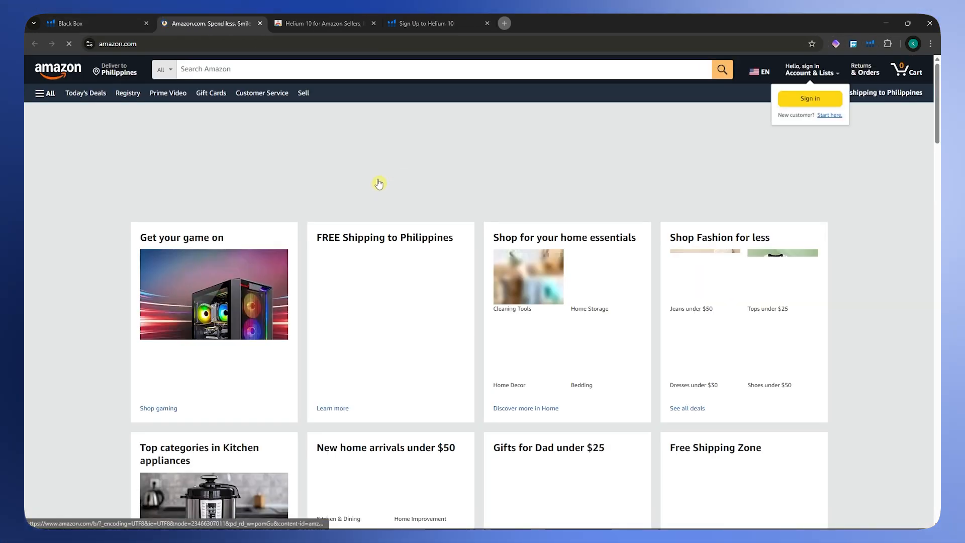
left_click(372, 179)
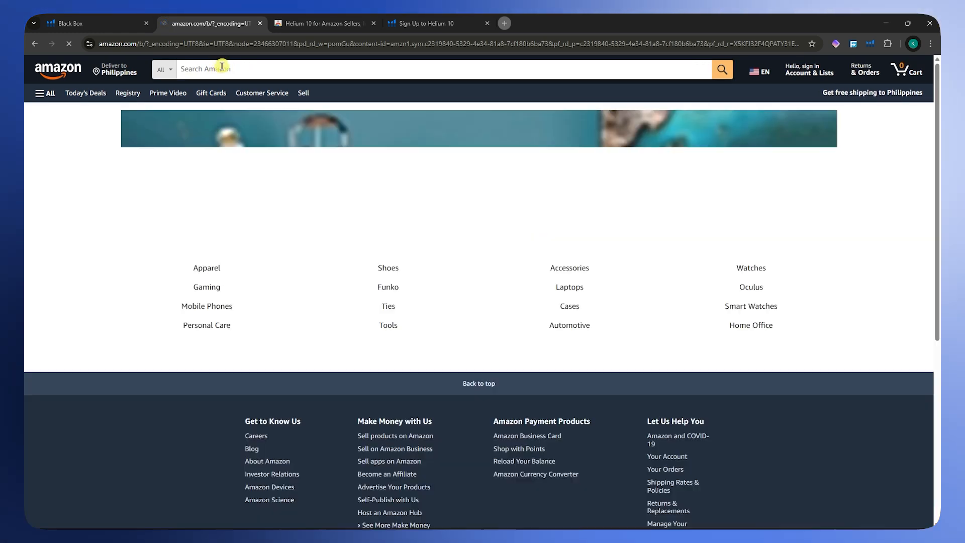
Step: Search Amazon for "cooking"
left_click(227, 68)
type("coo")
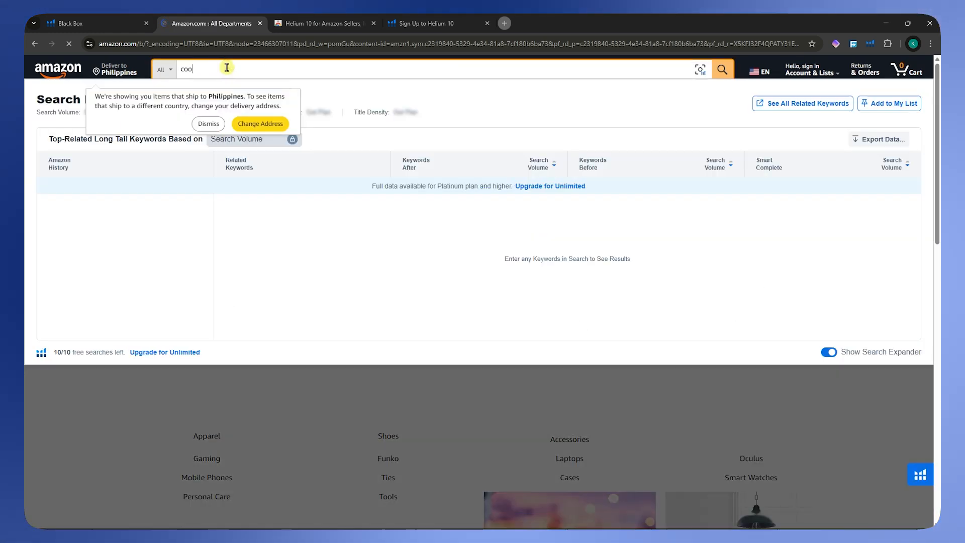
type("king")
key("Return")
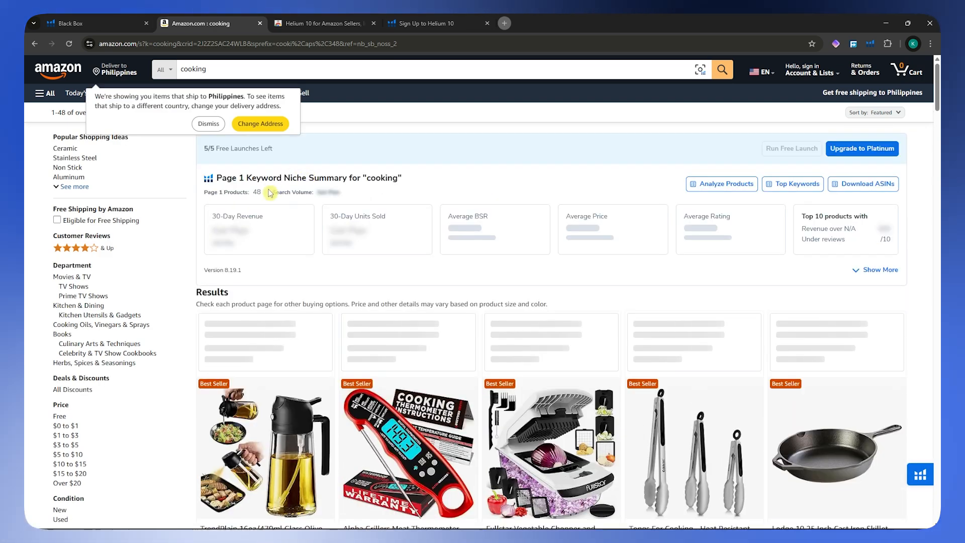
Step: Examine the extension's Page 1 Keyword Niche Summary for "cooking" and the product data above the listings
left_click_drag(222, 178, 397, 172)
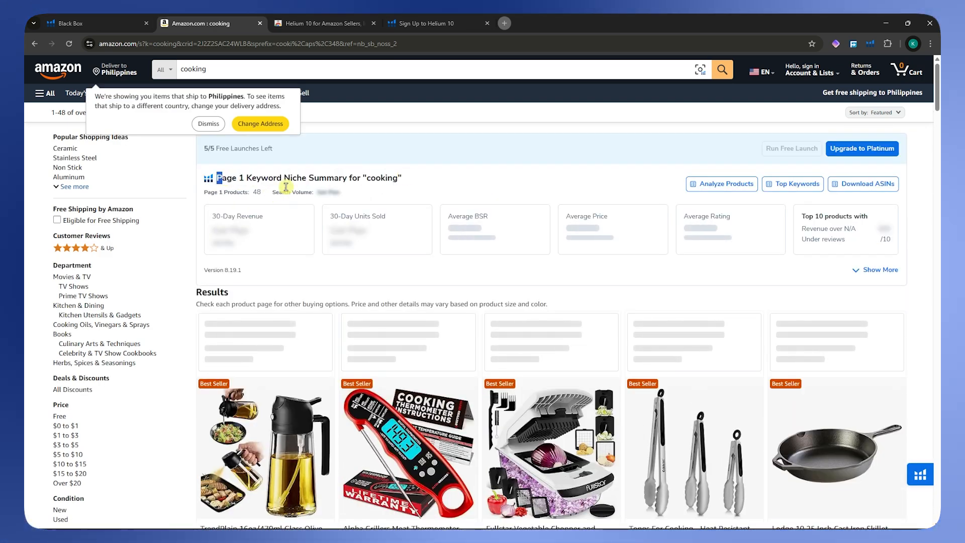
left_click(451, 184)
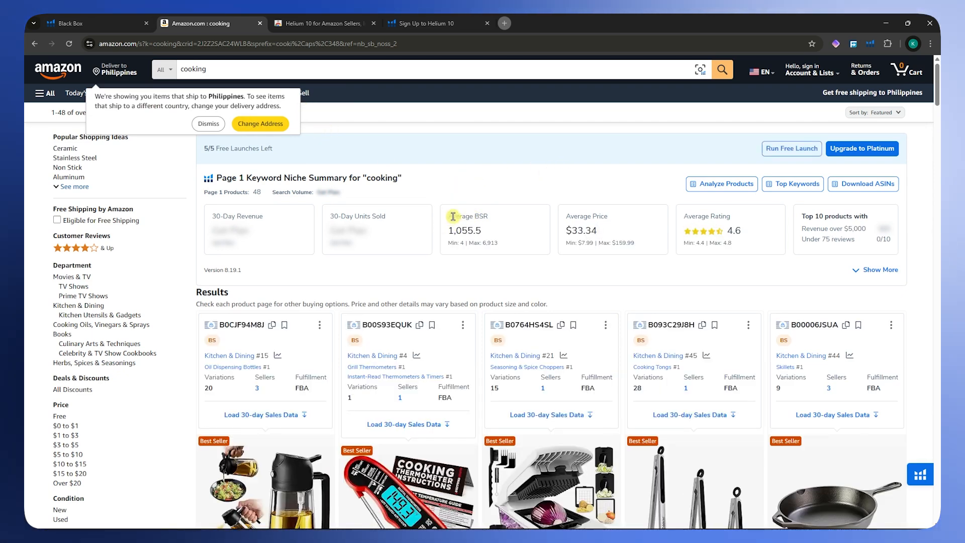
scroll(478, 231, "down", 1)
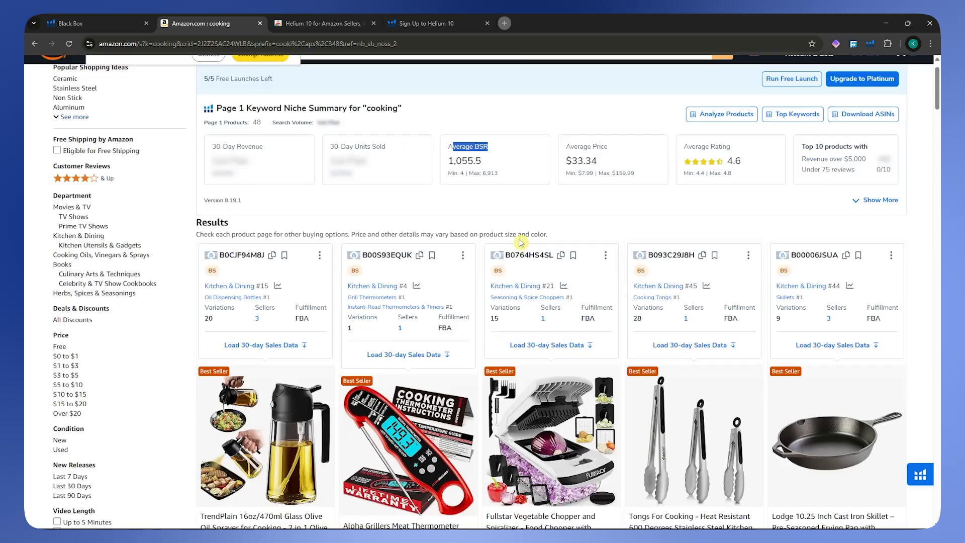
Step: Examine the average price and the top 10 products' revenue and review criteria in the "cooking" niche summary
left_click_drag(570, 139, 636, 147)
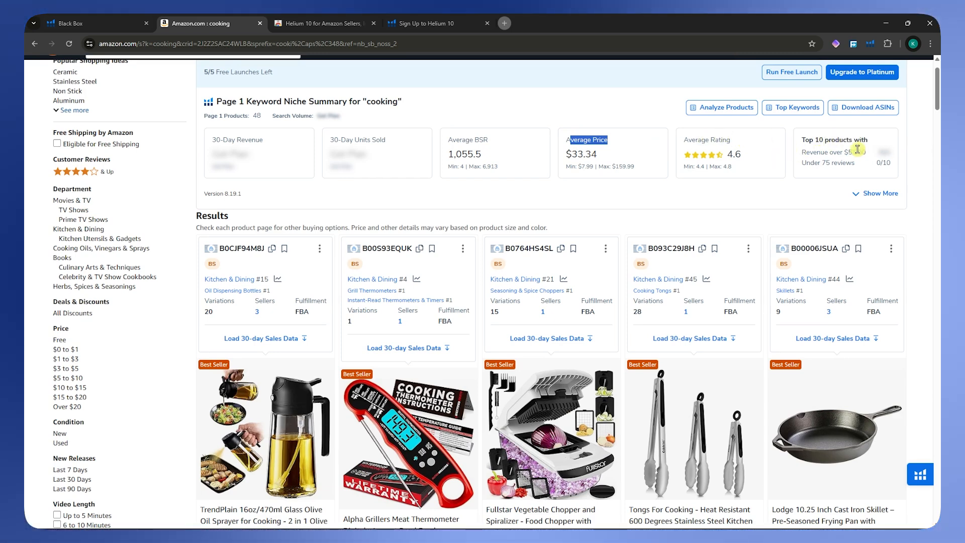
left_click_drag(866, 150, 869, 151)
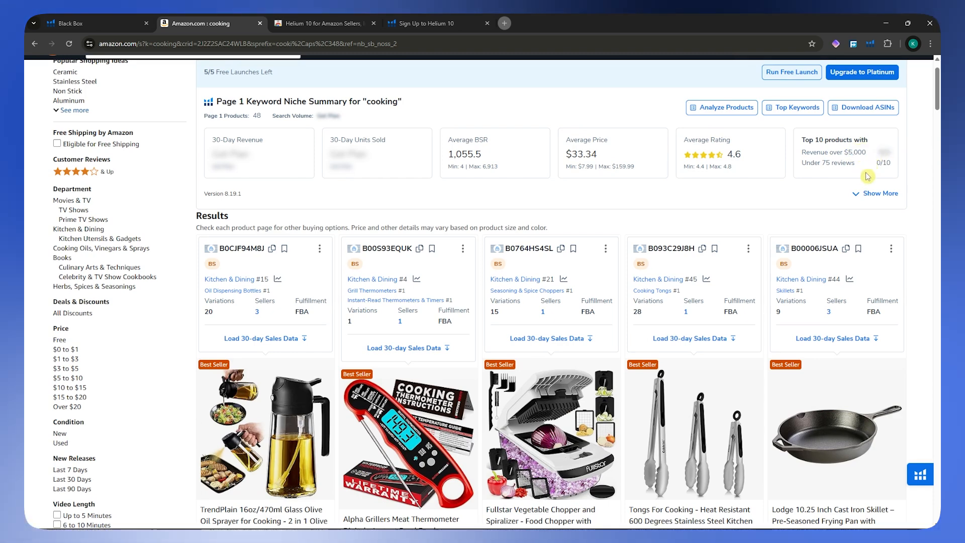
left_click(860, 152)
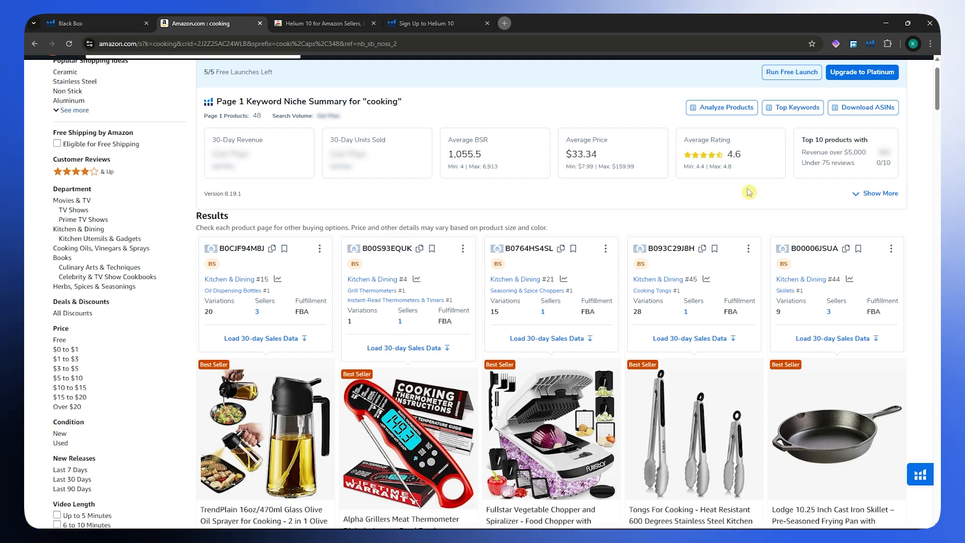
scroll(477, 231, "down", 4)
scroll(476, 231, "up", 5)
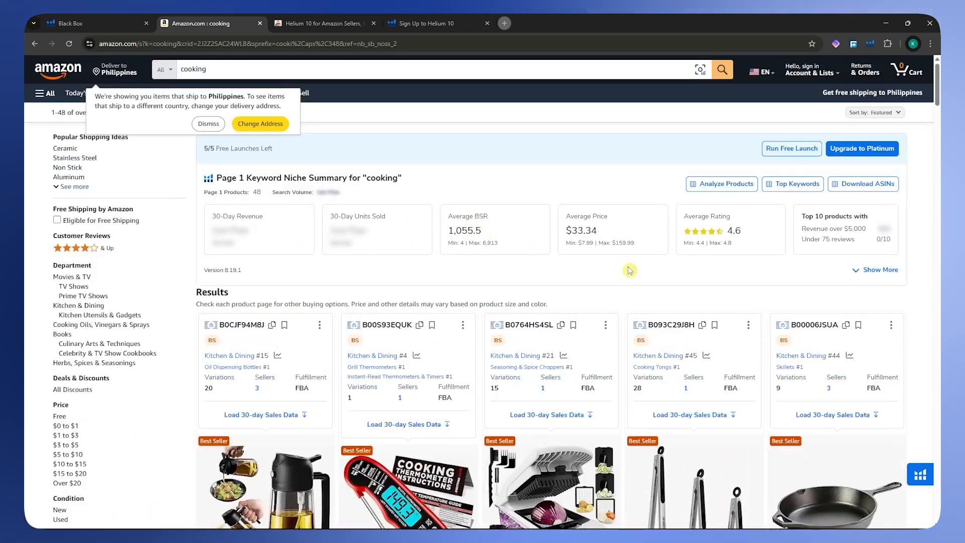
Step: Analyze the page's "cooking" products with Xray and look through the listed products with their sales and revenue
left_click(726, 186)
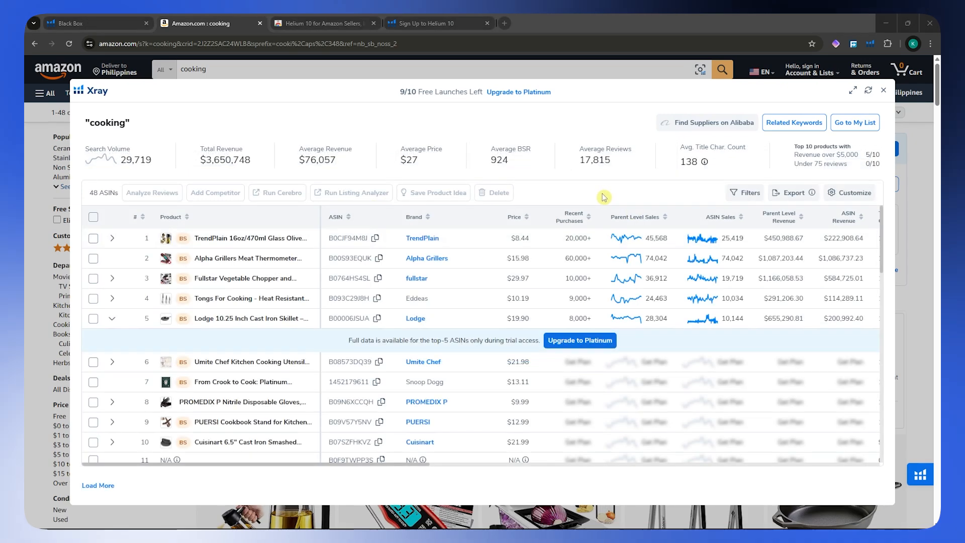
double_click(182, 238)
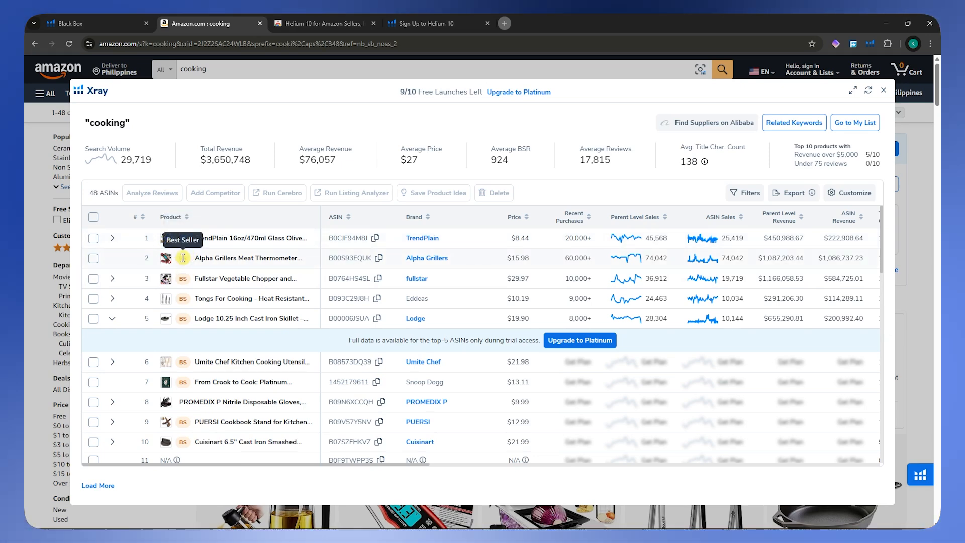
scroll(197, 265, "down", 3)
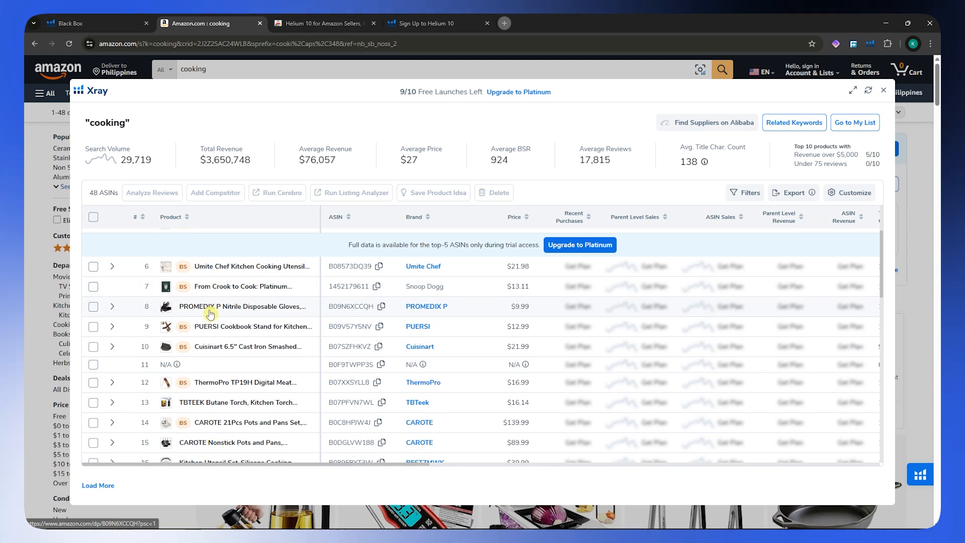
scroll(201, 310, "up", 3)
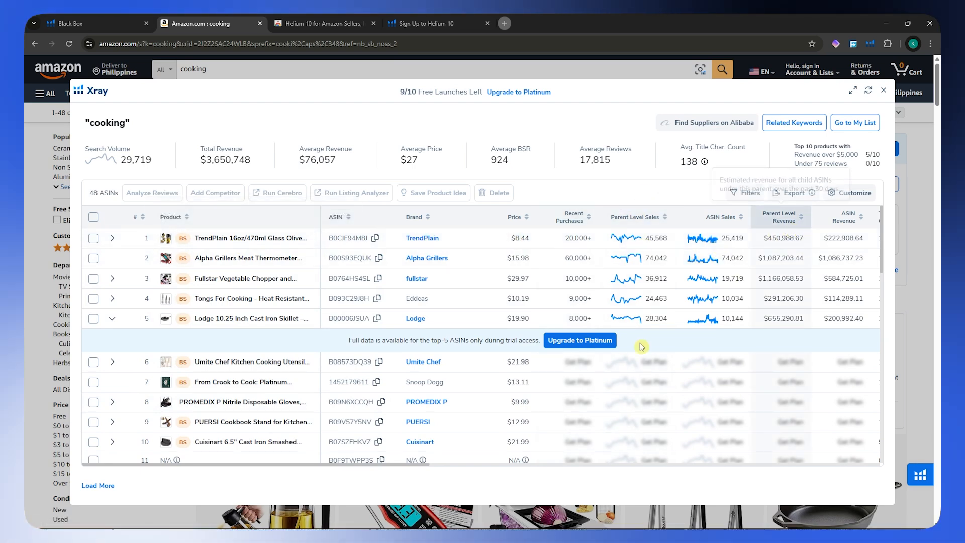
left_click_drag(425, 463, 444, 447)
scroll(476, 450, "left", 5)
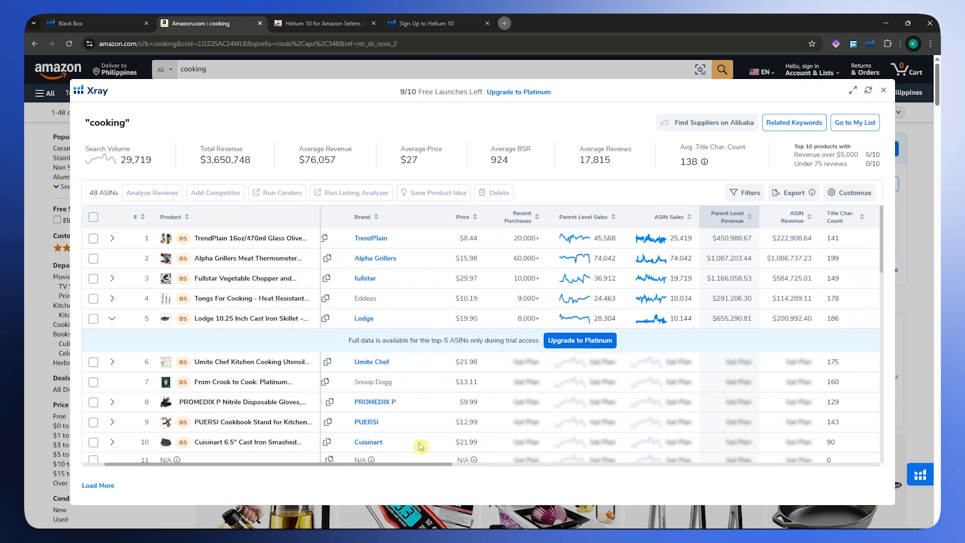
scroll(245, 338, "down", 4)
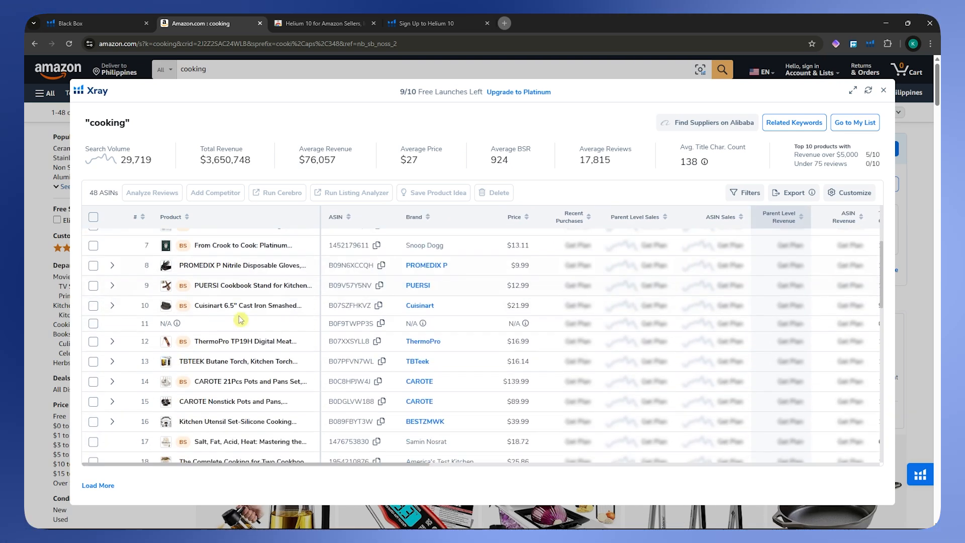
scroll(244, 340, "up", 2)
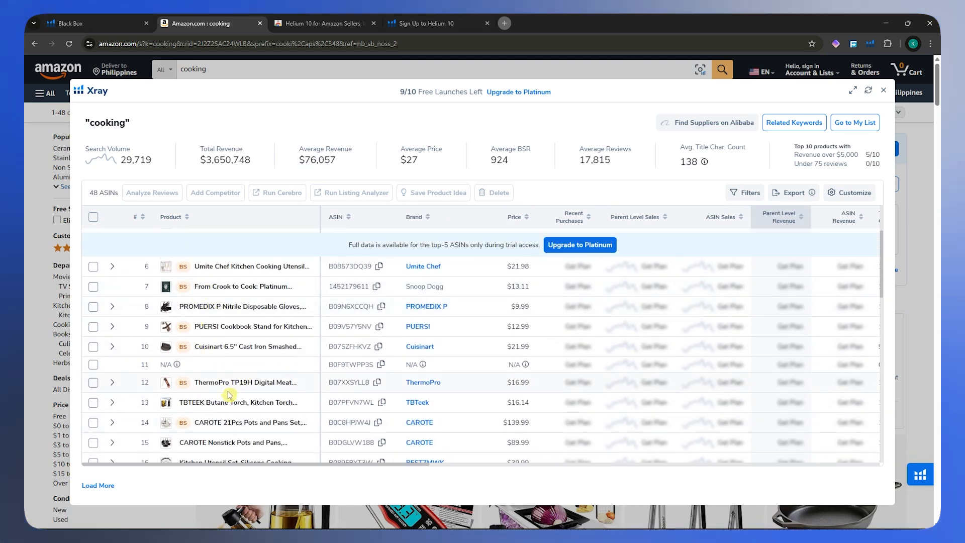
scroll(232, 402, "down", 2)
scroll(231, 407, "up", 4)
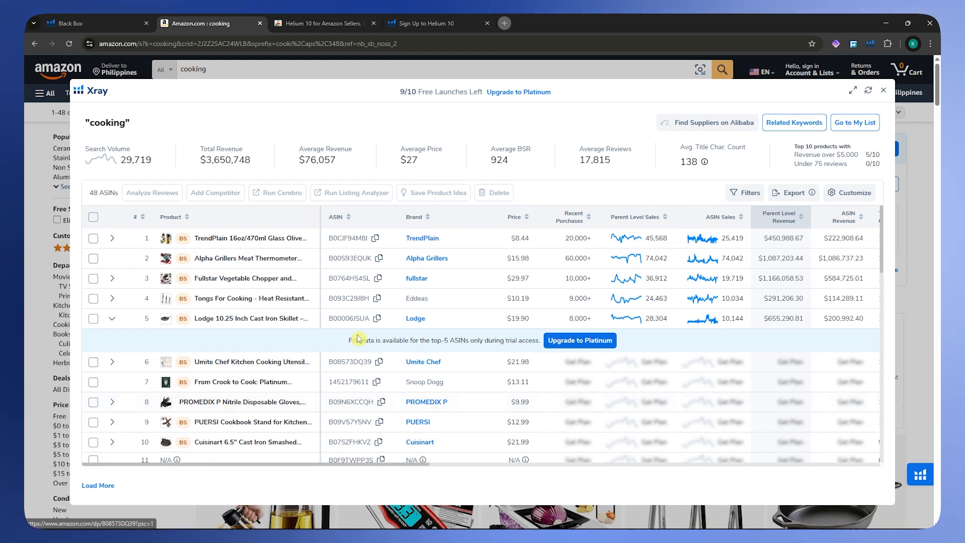
Step: Examine the further Xray columns, from fees, ratings and review counts to dimensions, creation date and seller age
left_click_drag(243, 467, 535, 463)
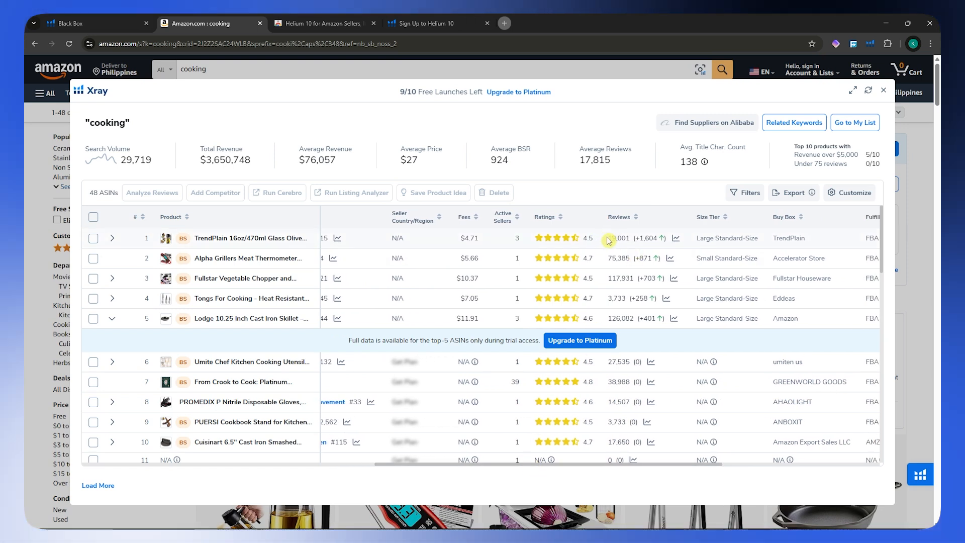
left_click_drag(611, 258, 700, 276)
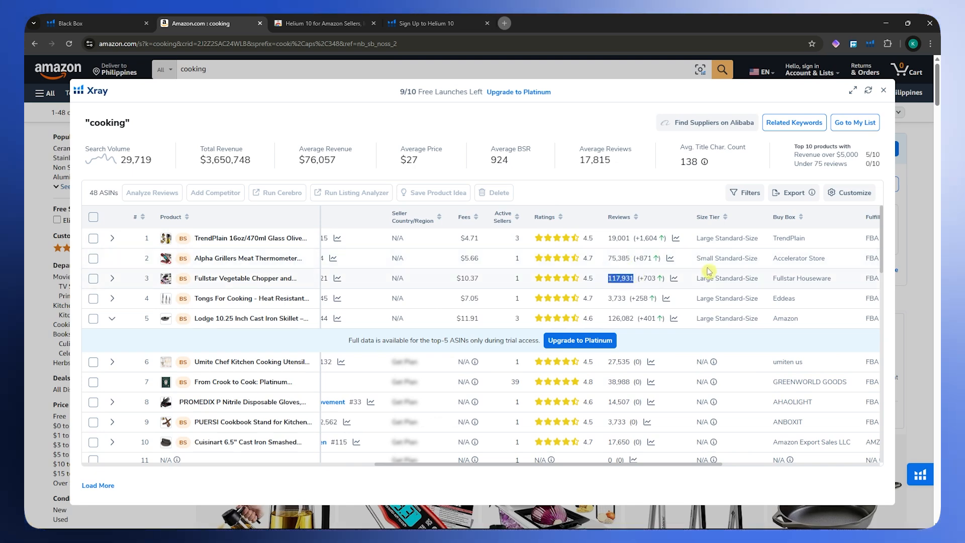
left_click_drag(545, 466, 710, 462)
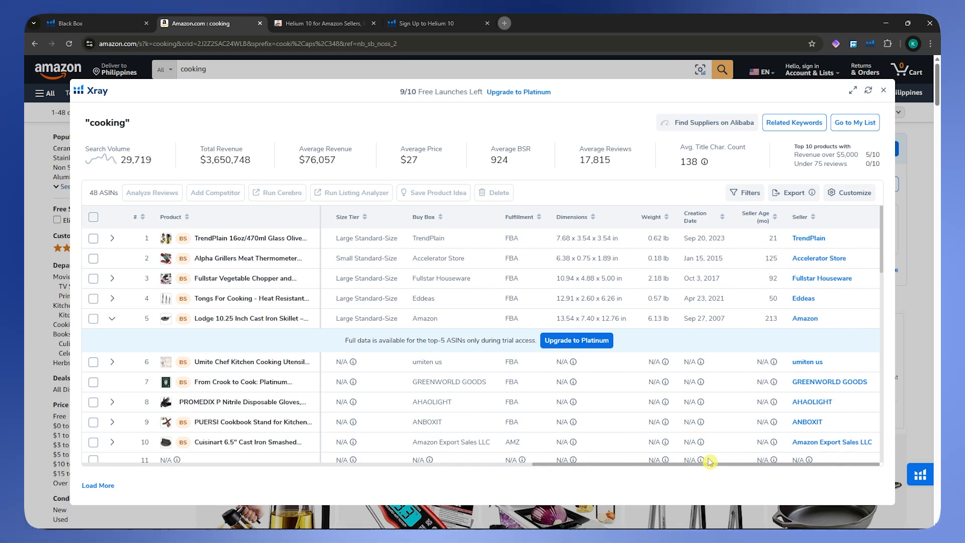
left_click_drag(710, 462, 733, 412)
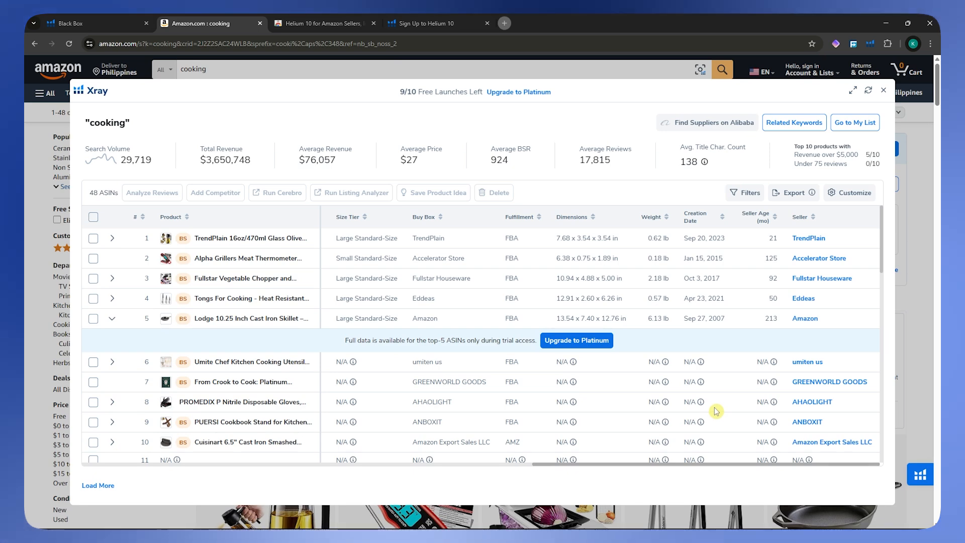
left_click_drag(717, 411, 271, 276)
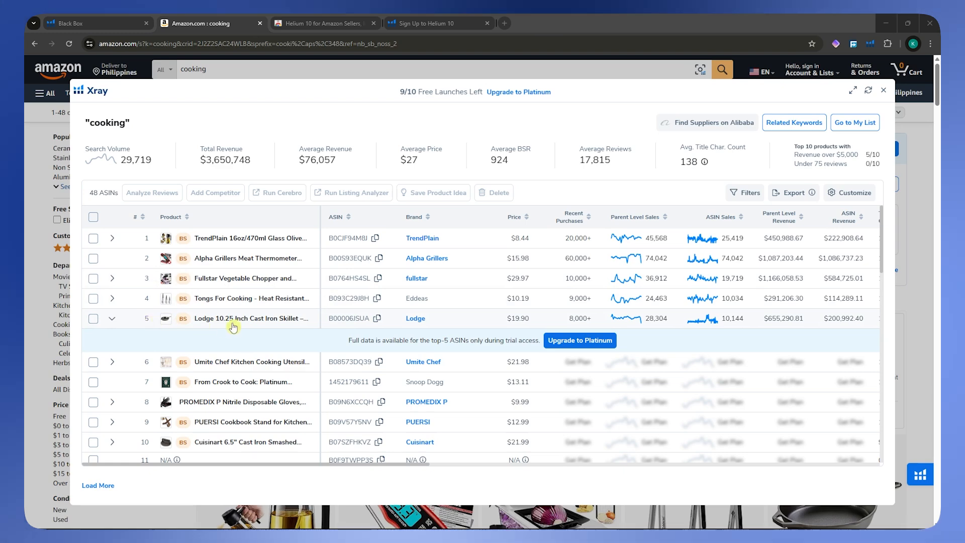
Step: Open the Lodge 10.25 Inch Cast Iron Skillet listing from Xray and look over its product page
left_click(253, 320)
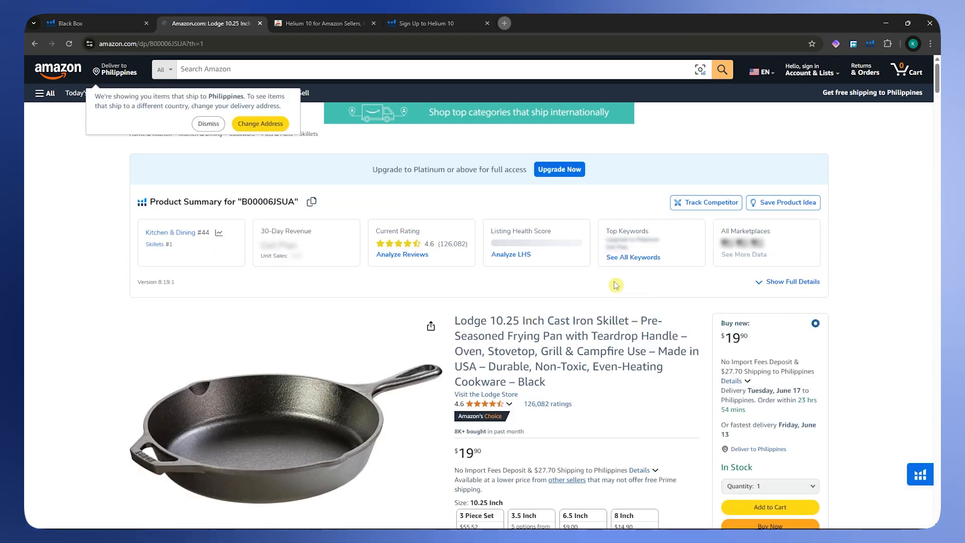
scroll(548, 311, "down", 3)
scroll(566, 301, "up", 3)
scroll(575, 332, "down", 4)
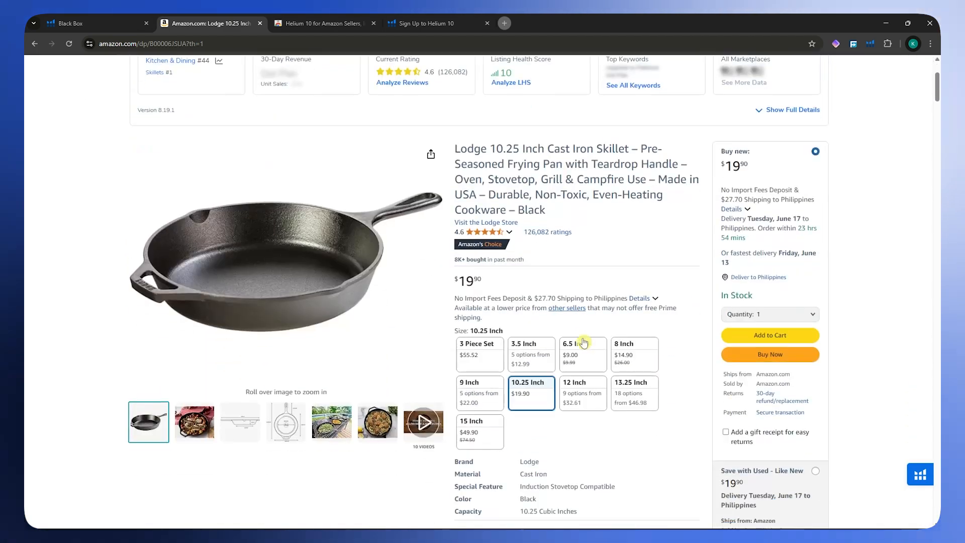
scroll(582, 338, "up", 4)
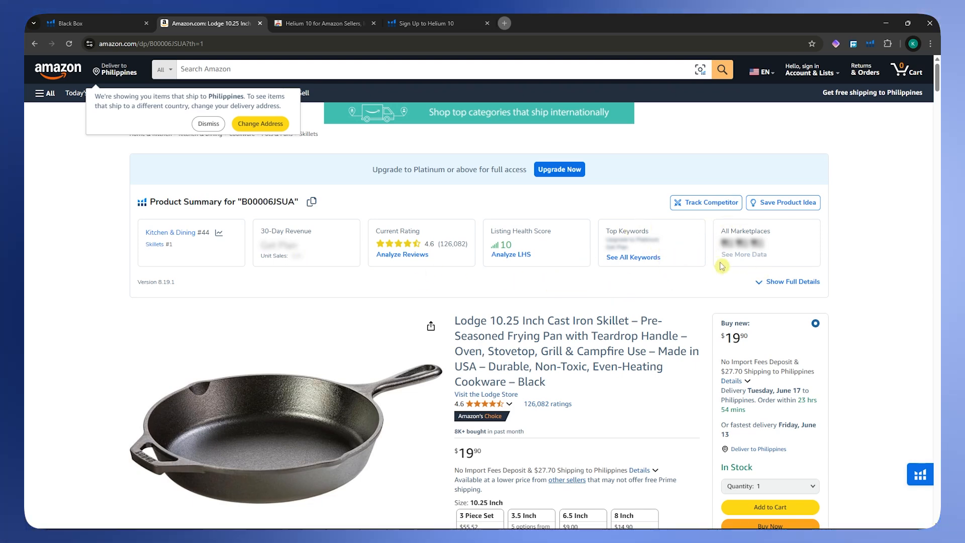
Step: Show the full details of the skillet's Product Summary, examine them with the listing, and return to the "cooking" Xray results
scroll(764, 258, "down", 2)
left_click(778, 207)
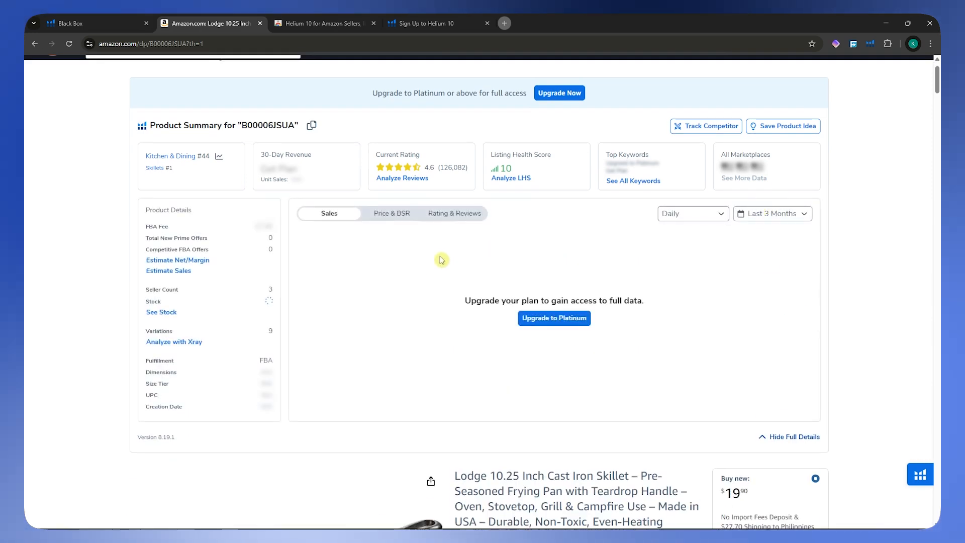
scroll(407, 248, "down", 7)
scroll(312, 256, "up", 6)
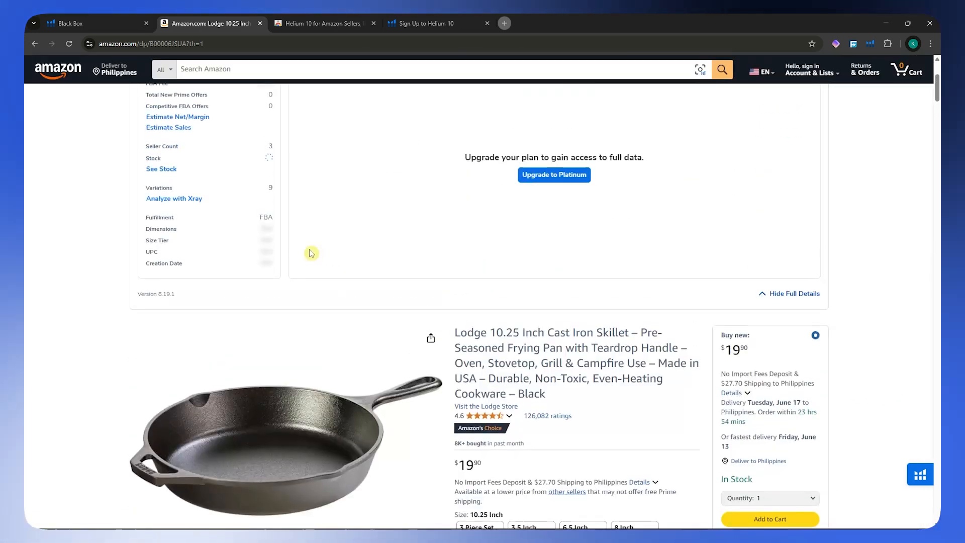
scroll(274, 226, "up", 1)
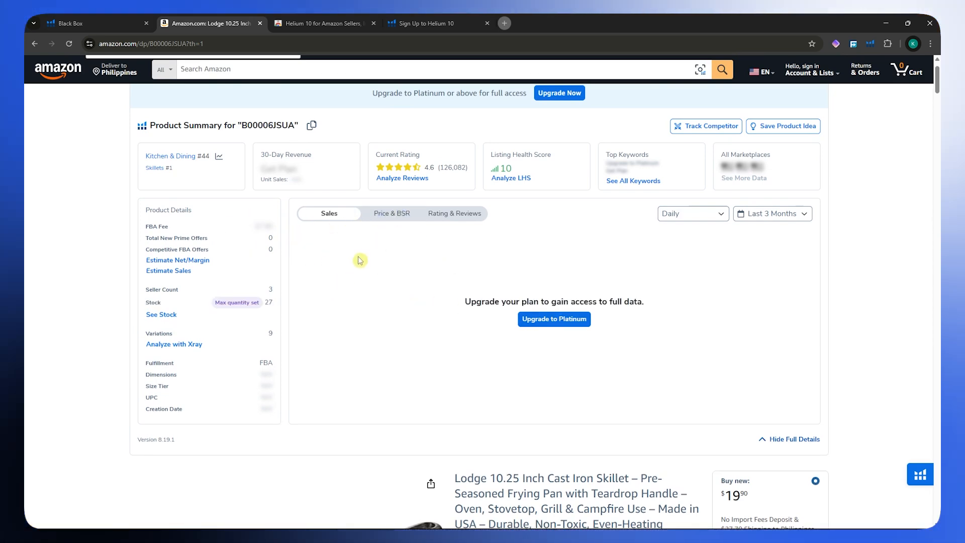
scroll(347, 259, "down", 5)
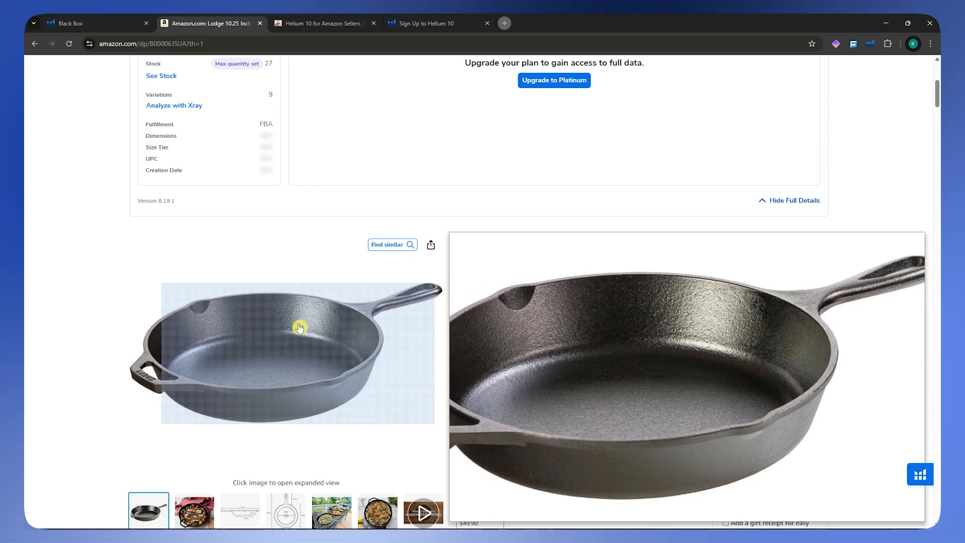
scroll(481, 252, "down", 5)
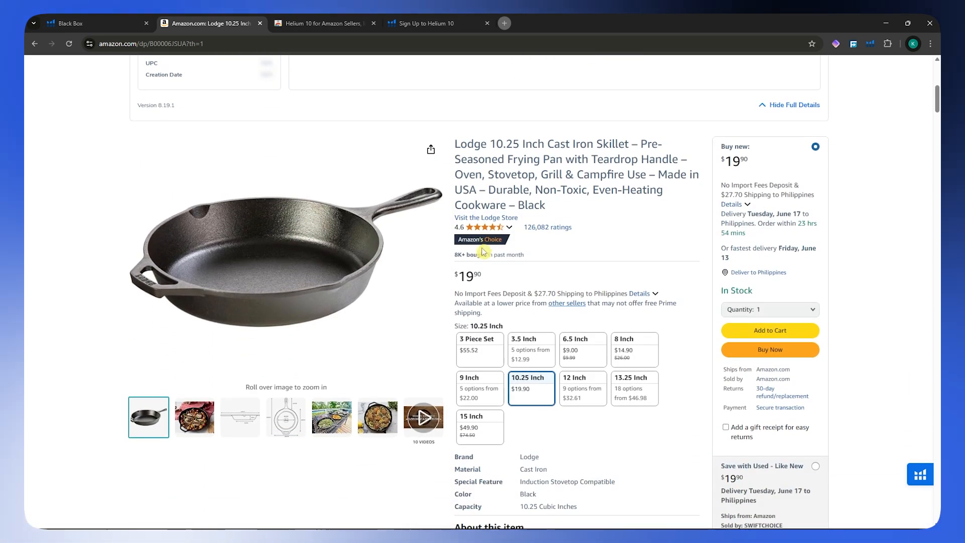
scroll(482, 251, "up", 10)
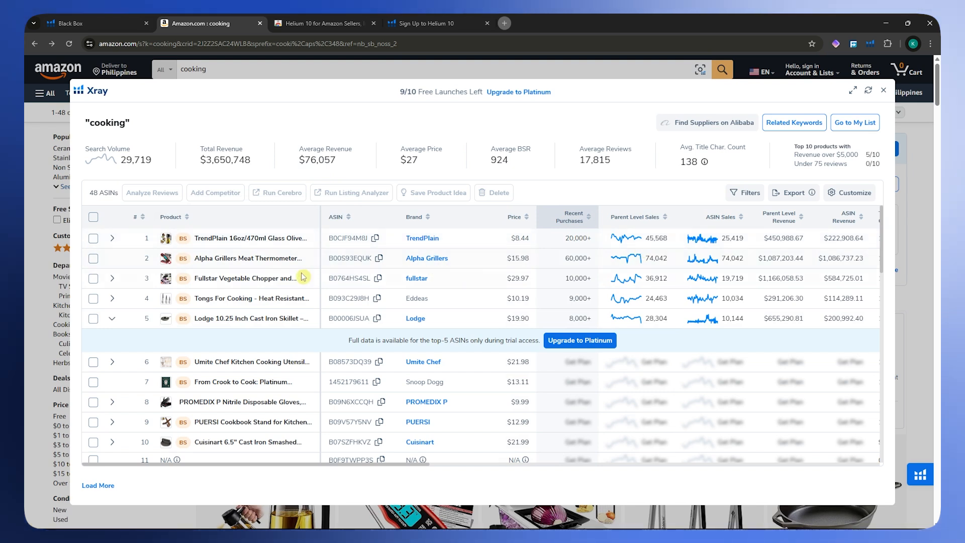
Step: Run Cerebro for the Lodge 10.25 Inch Cast Iron Skillet from Xray and look over the Cerebro page
left_click(94, 322)
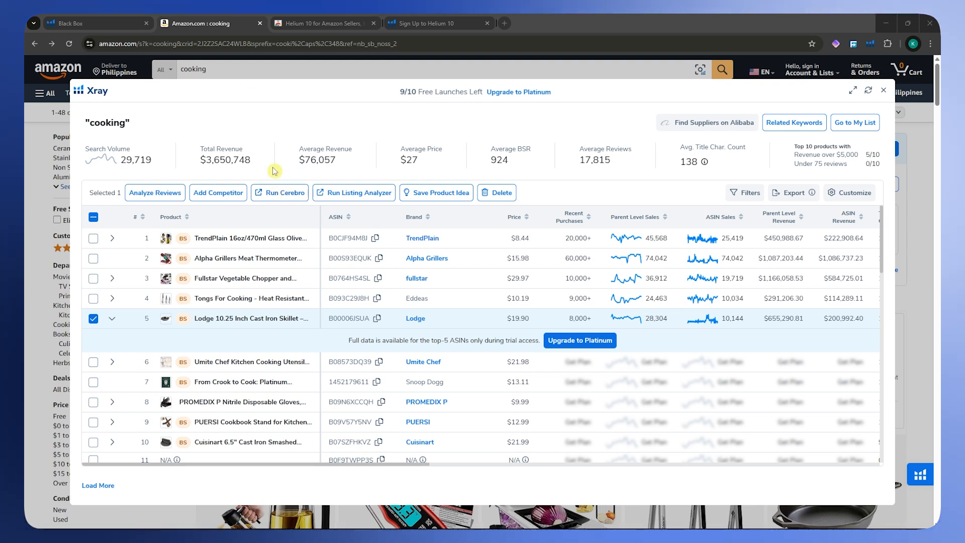
left_click(284, 203)
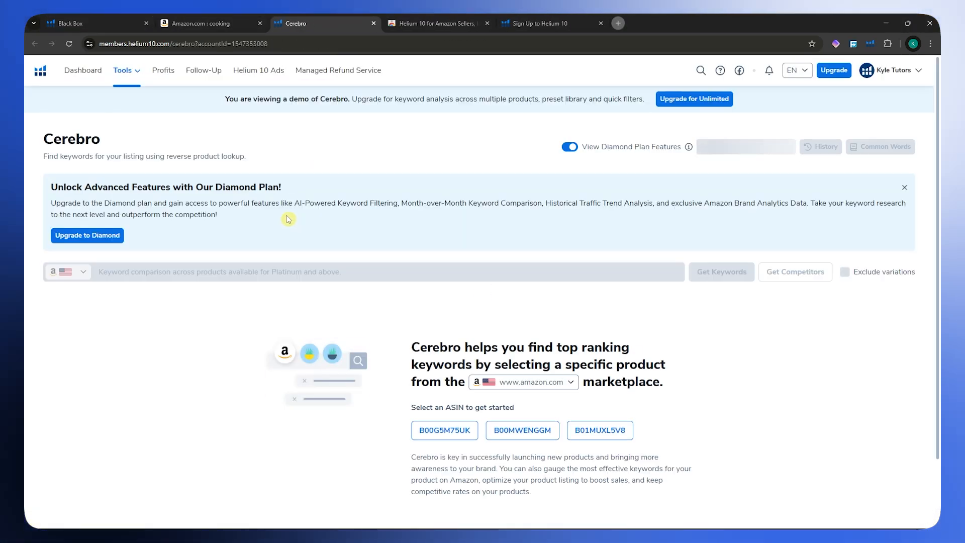
left_click_drag(216, 189, 305, 195)
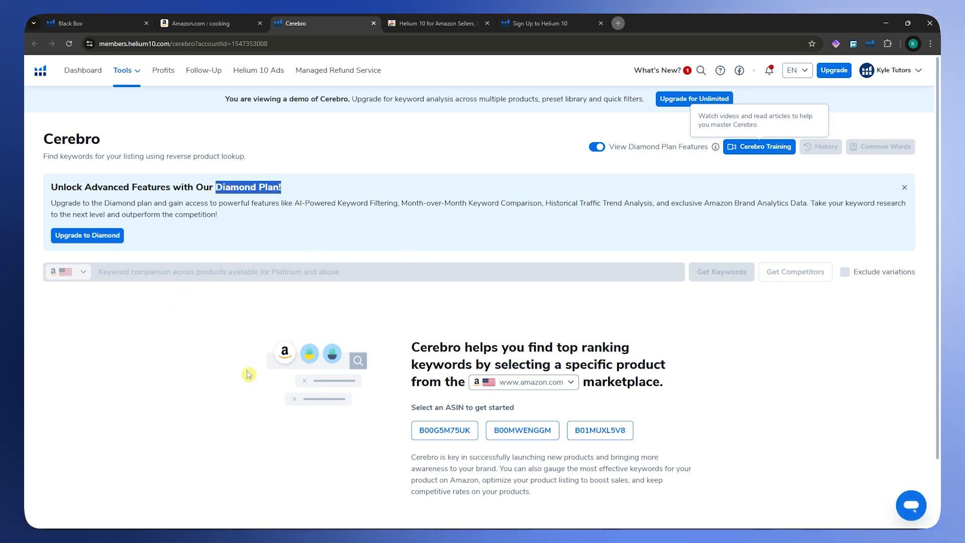
scroll(365, 333, "down", 2)
scroll(343, 340, "up", 2)
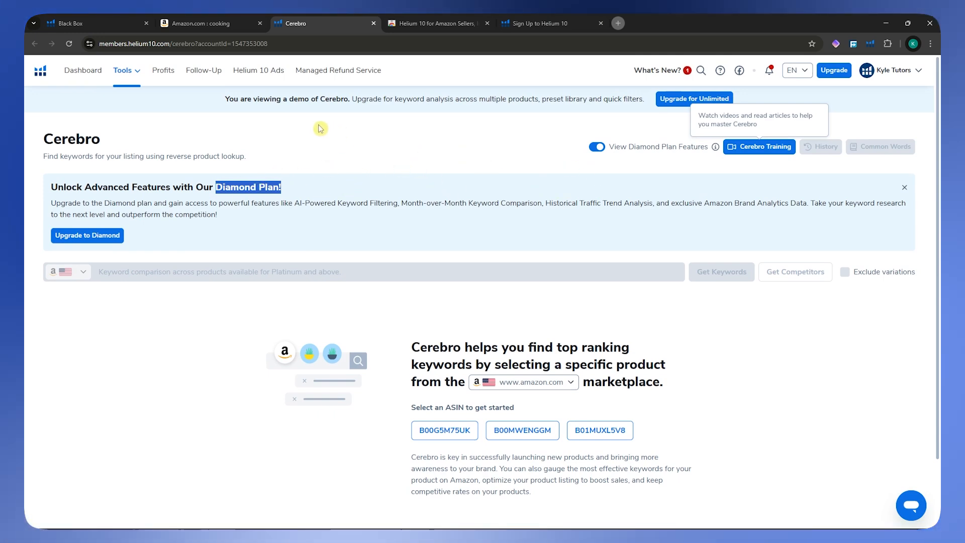
Step: Return to the Amazon "cooking" results and close the Xray window
left_click(228, 28)
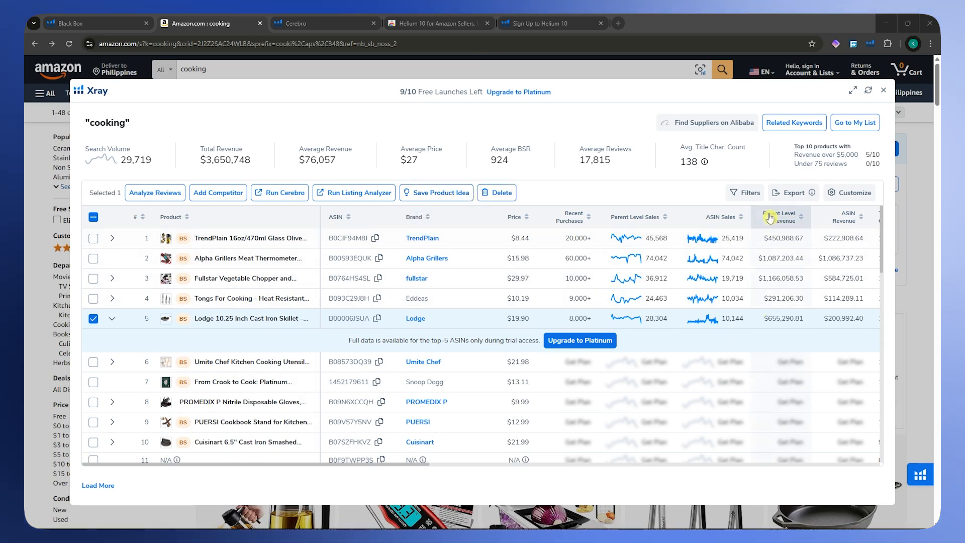
left_click(883, 90)
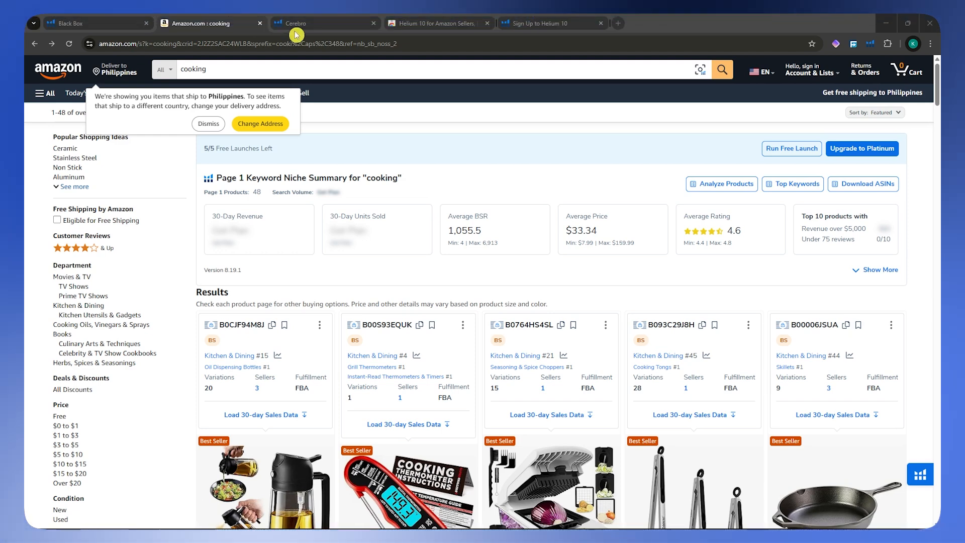
mouse_move(302, 30)
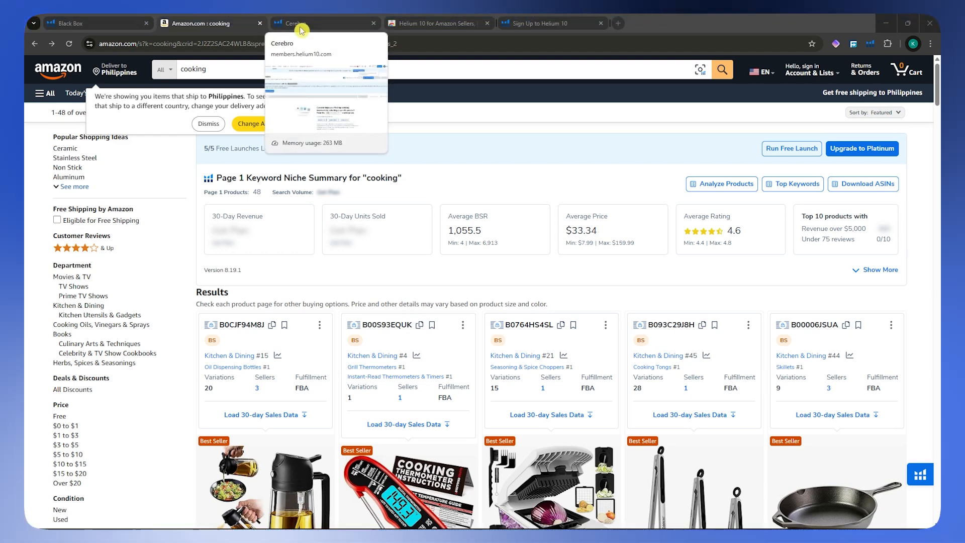